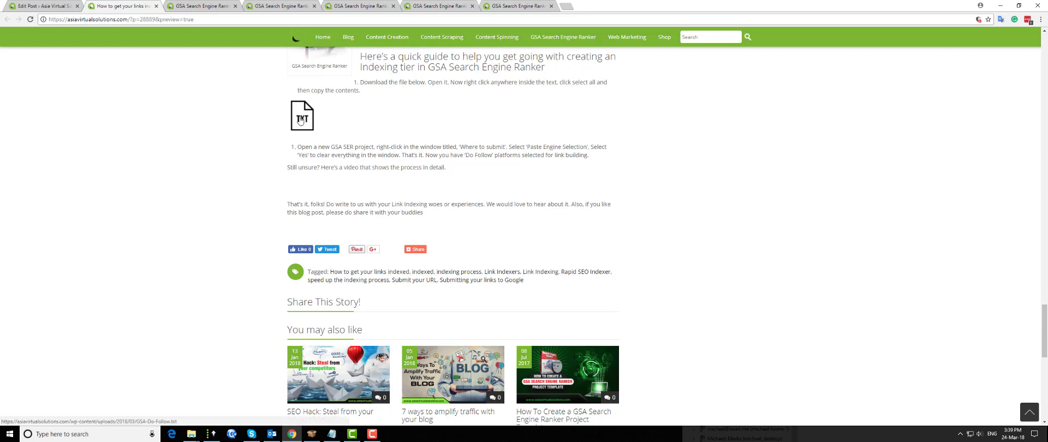
# Open the Do Follow TXT file linked in the blog post preview and close the extra OctoSuite tab.
pyautogui.click(299, 120)
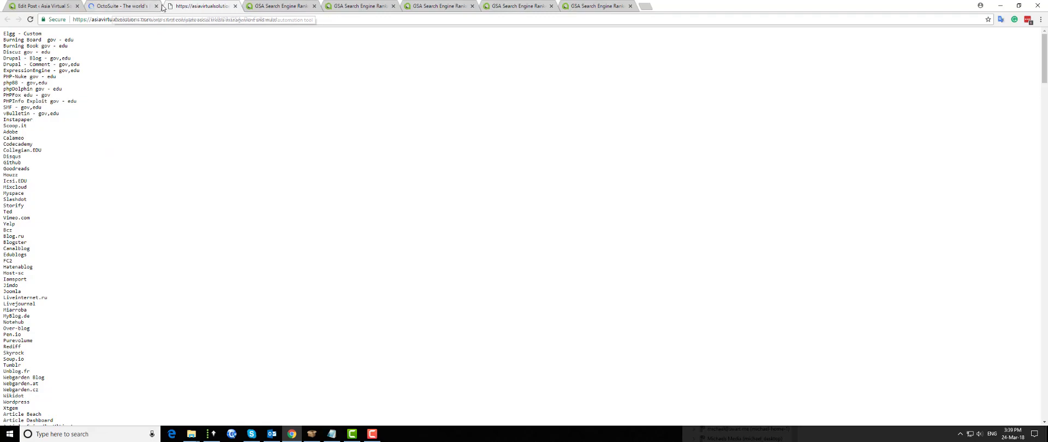
pyautogui.click(156, 6)
pyautogui.click(197, 6)
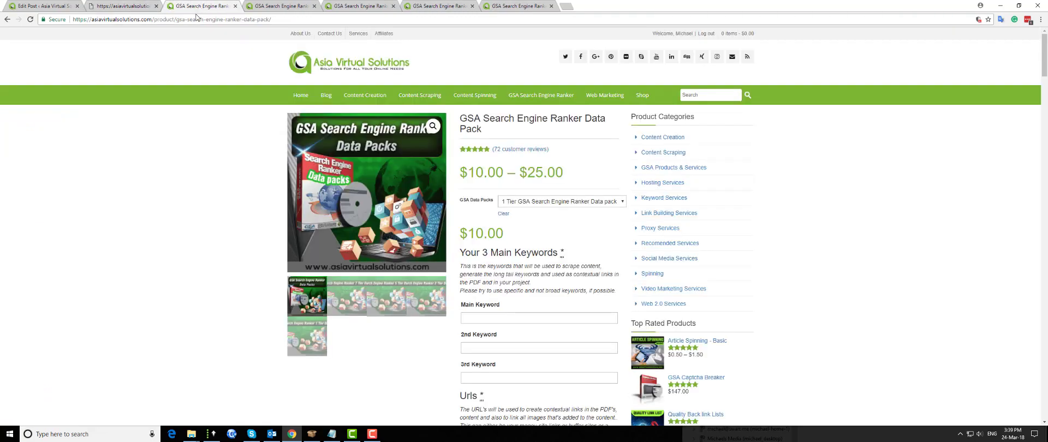
# Return to the post draft being edited and read the quick guide on creating an indexing tier.
pyautogui.hotkey('ctrl', '1')
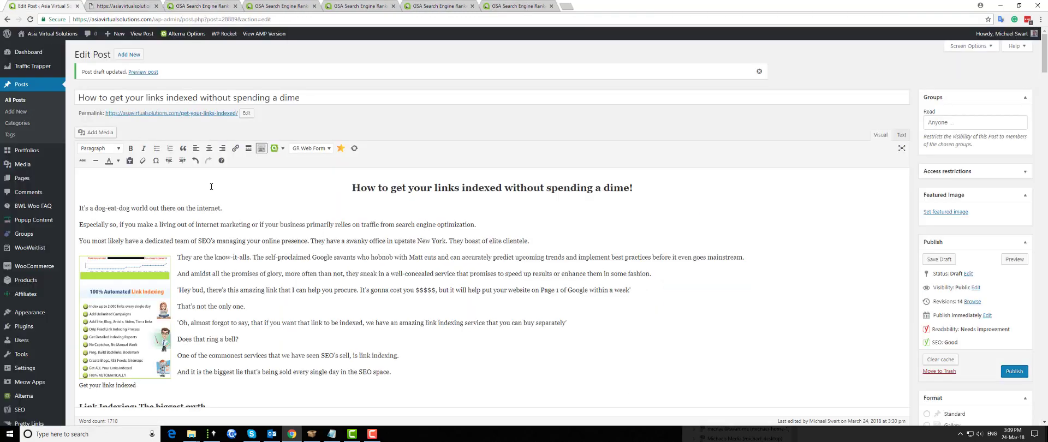
pyautogui.scroll(-20, 211, 187)
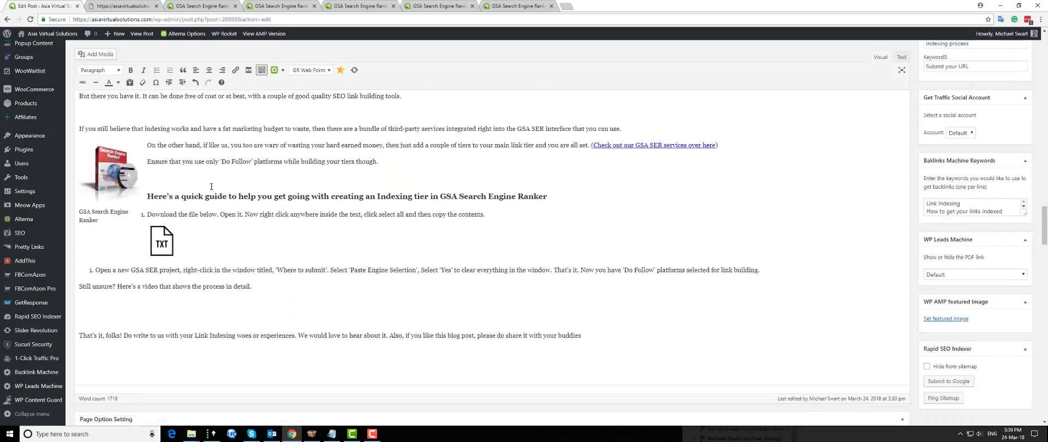
pyautogui.scroll(-4, 211, 187)
pyautogui.scroll(3, 211, 190)
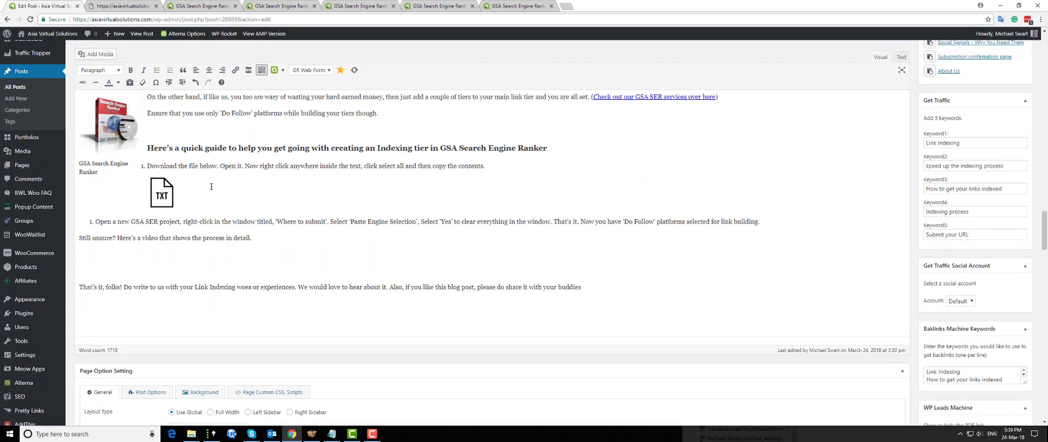
pyautogui.scroll(1, 211, 186)
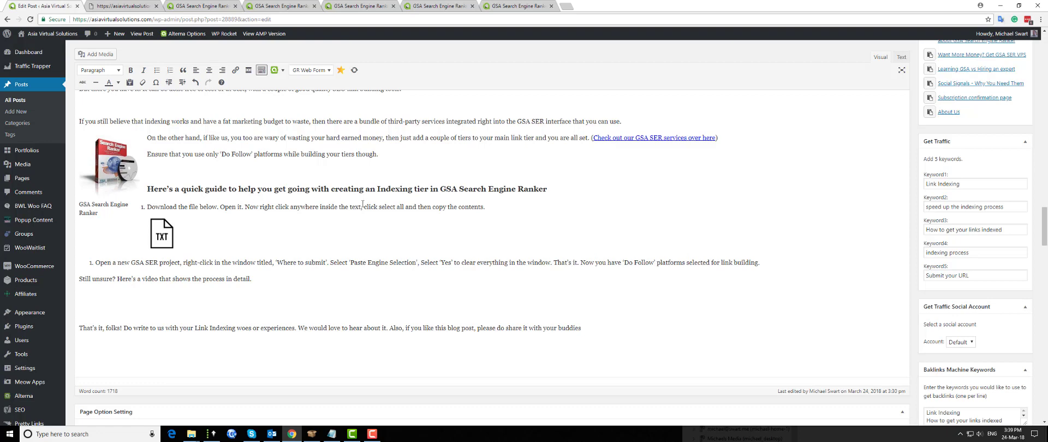
# Switch to GSA Search Engine Ranker, start a new project and uncheck every engine under Where to Submit.
pyautogui.click(212, 434)
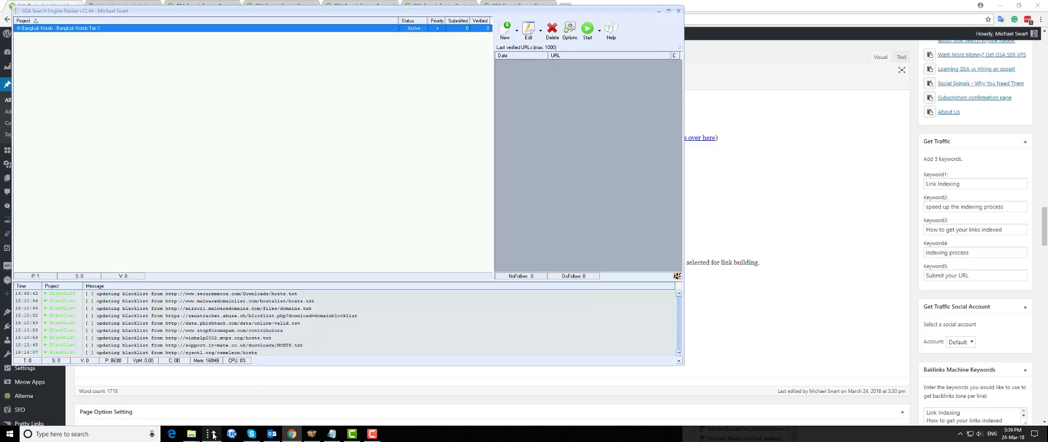
pyautogui.click(504, 39)
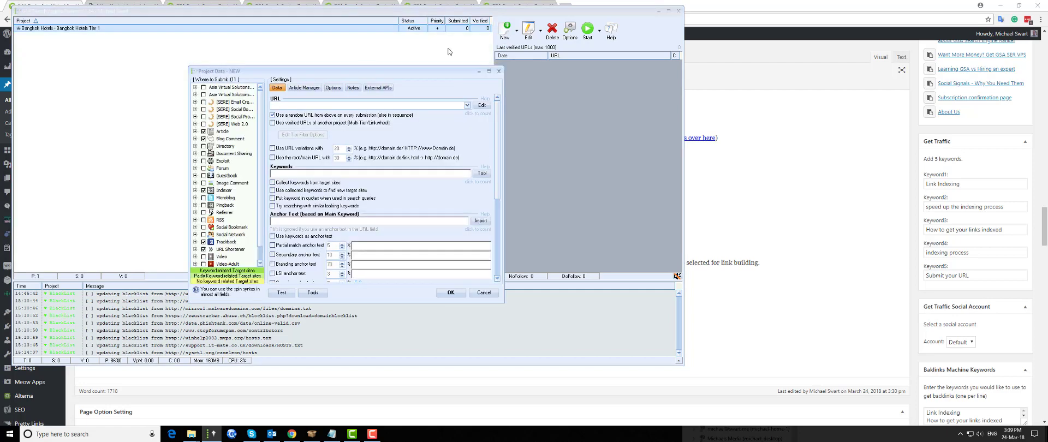
pyautogui.rightClick(236, 140)
pyautogui.click(241, 149)
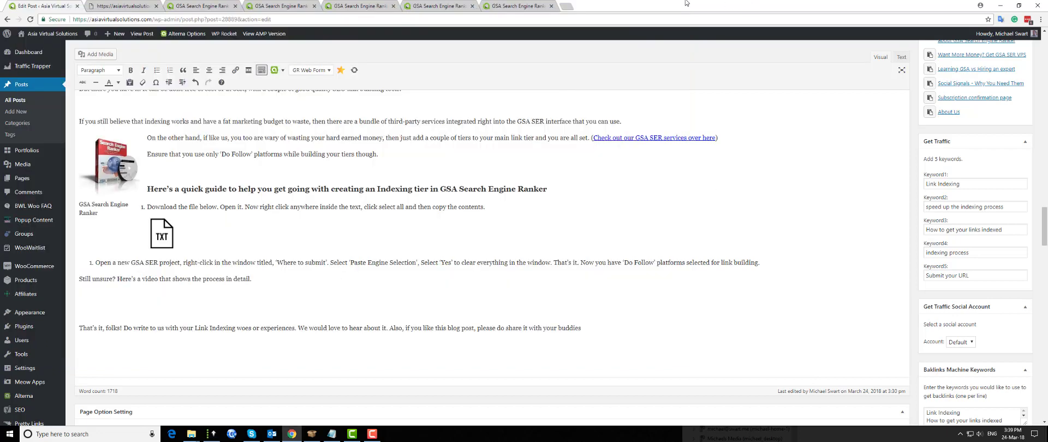
# Switch back to the browser and copy the entire contents of GSA-Do-Follow.txt.
pyautogui.click(751, 5)
pyautogui.click(137, 6)
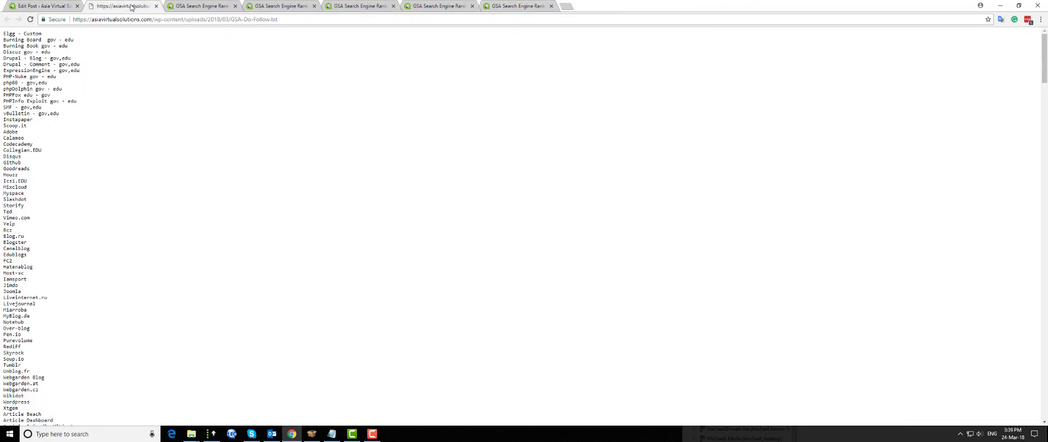
pyautogui.rightClick(44, 102)
pyautogui.click(28, 125)
pyautogui.hotkey('ctrl', 'a')
pyautogui.rightClick(28, 114)
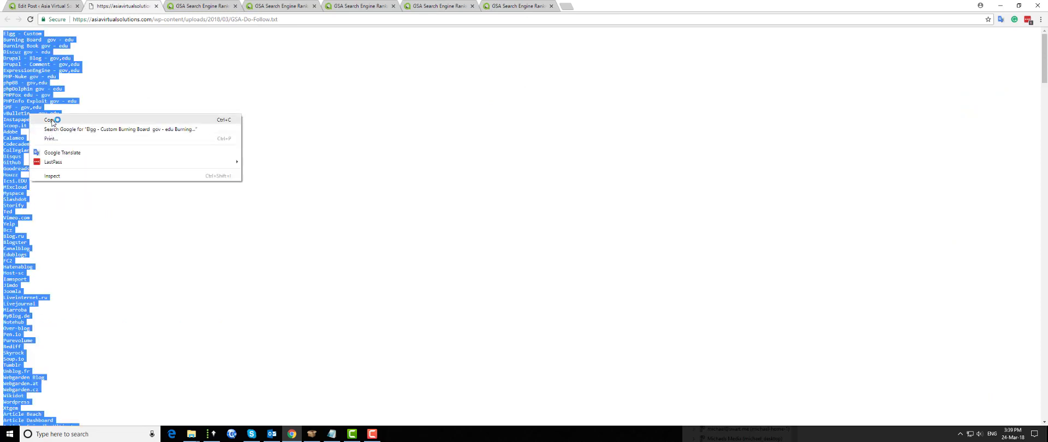
pyautogui.click(53, 121)
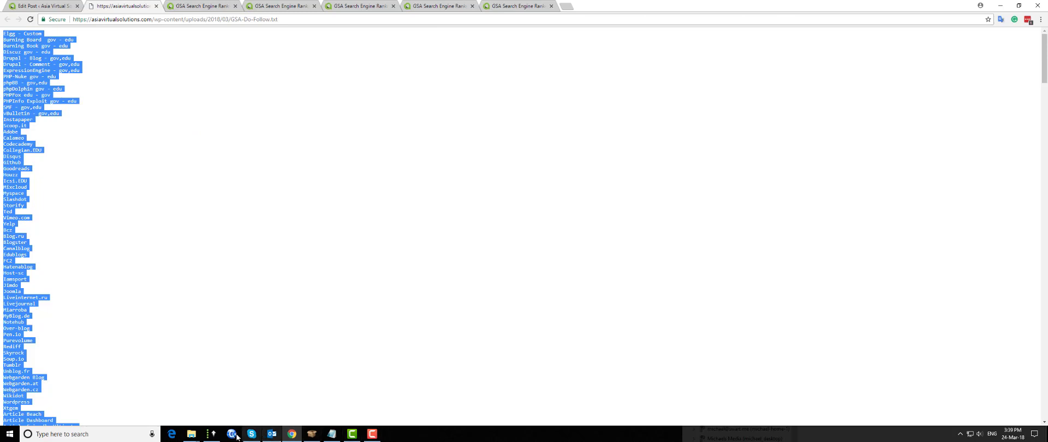
# In GSA Search Engine Ranker, paste the copied engine selection into the new project, clearing the existing selection first, and discard the project.
pyautogui.click(210, 433)
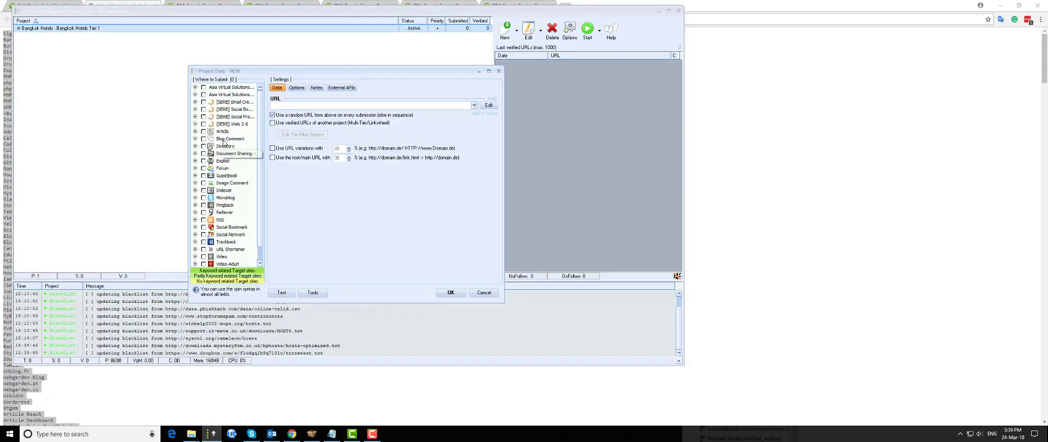
pyautogui.rightClick(230, 192)
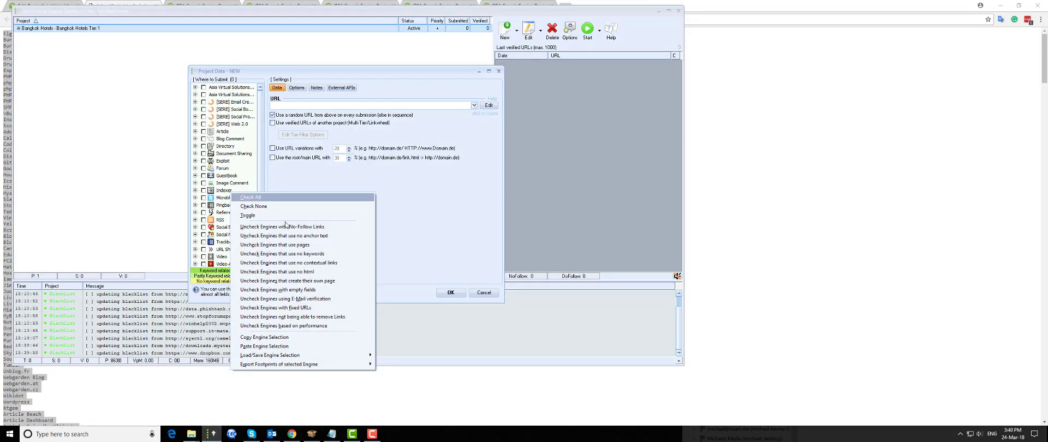
pyautogui.click(264, 347)
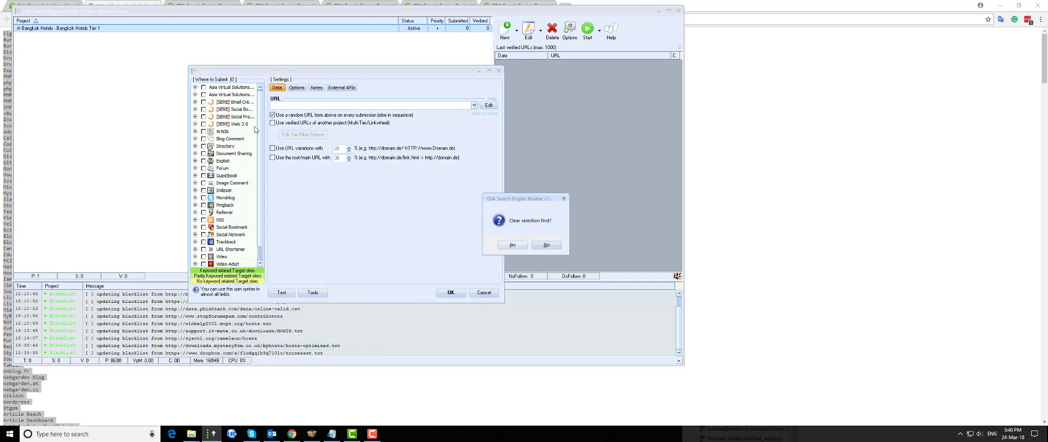
pyautogui.click(513, 245)
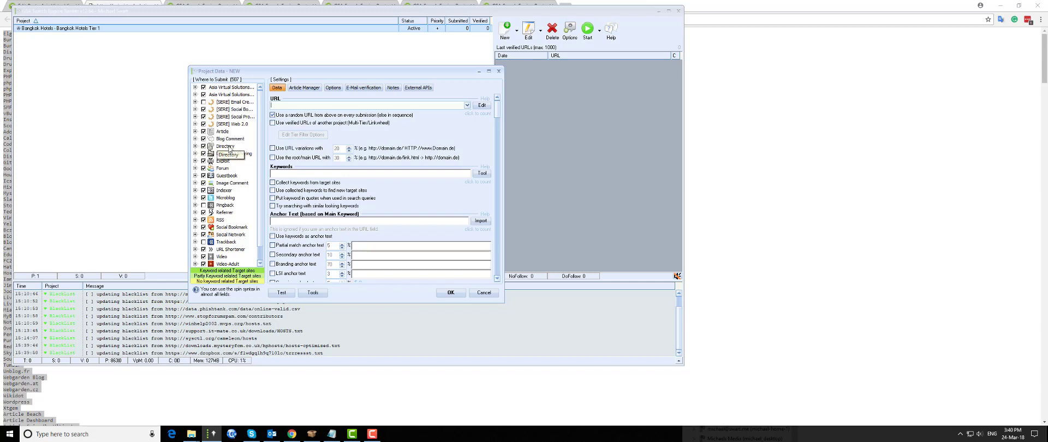
pyautogui.click(487, 294)
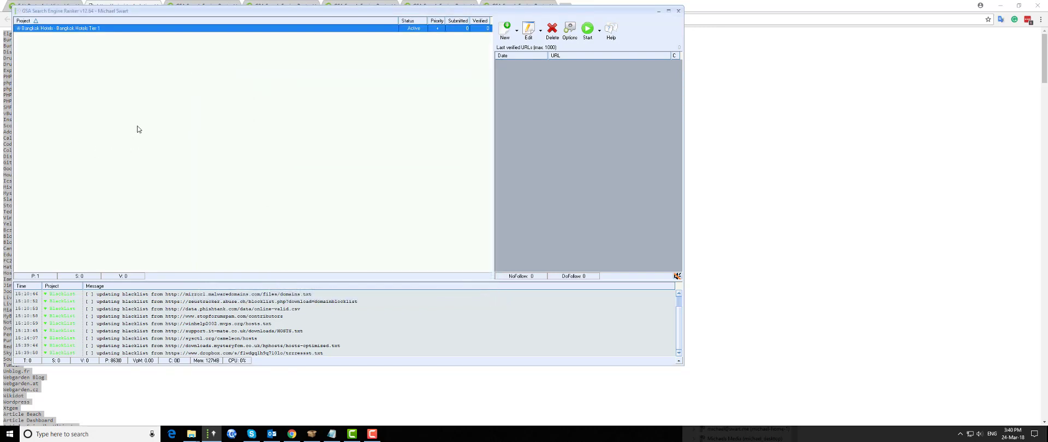
# Review the third-party indexer services in the program's Indexing settings and close the settings.
pyautogui.click(570, 31)
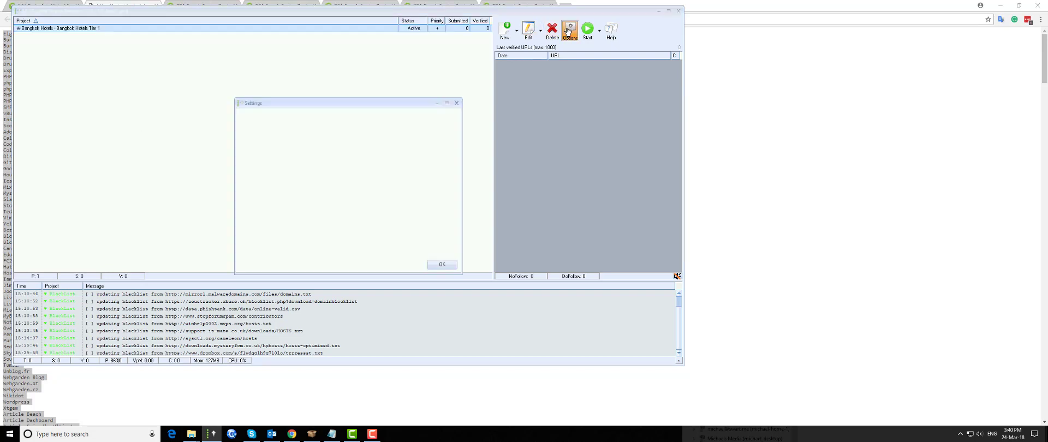
pyautogui.click(248, 180)
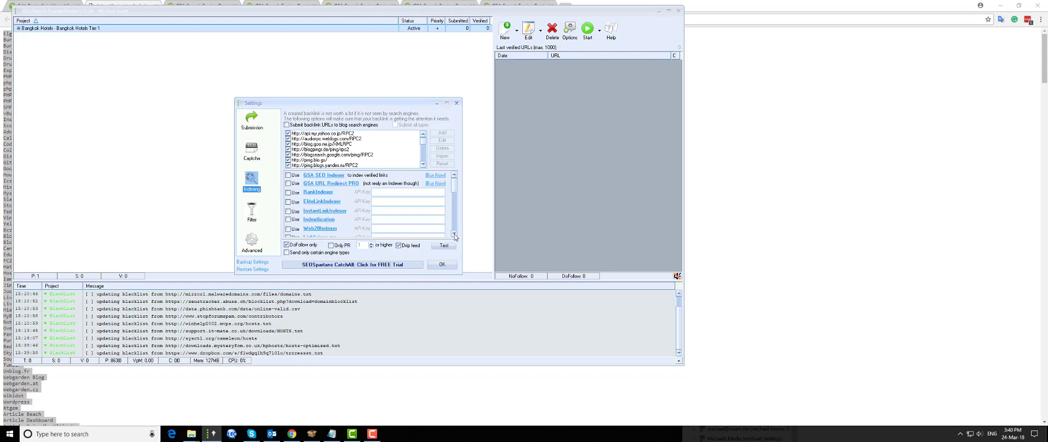
pyautogui.scroll(-5, 456, 226)
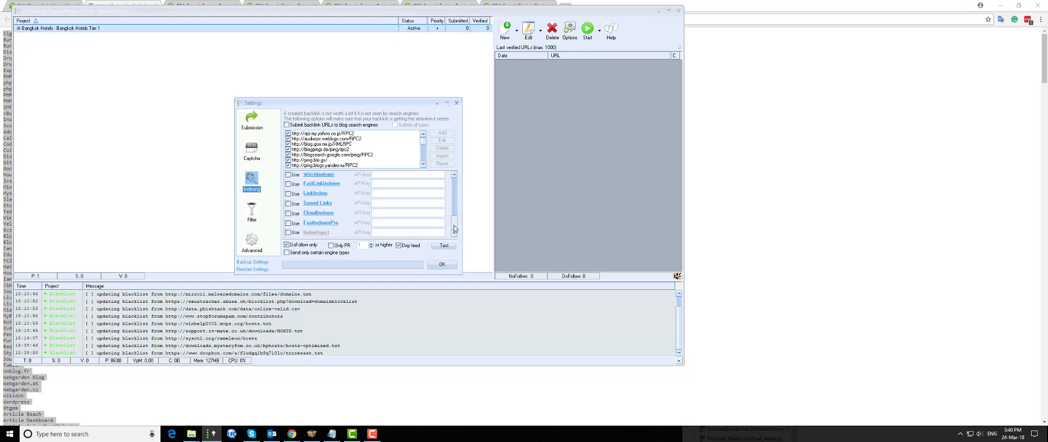
pyautogui.moveTo(453, 227)
pyautogui.mouseDown()
pyautogui.moveTo(452, 186)
pyautogui.moveTo(454, 224)
pyautogui.mouseUp()
pyautogui.moveTo(452, 221); pyautogui.dragTo(453, 173)
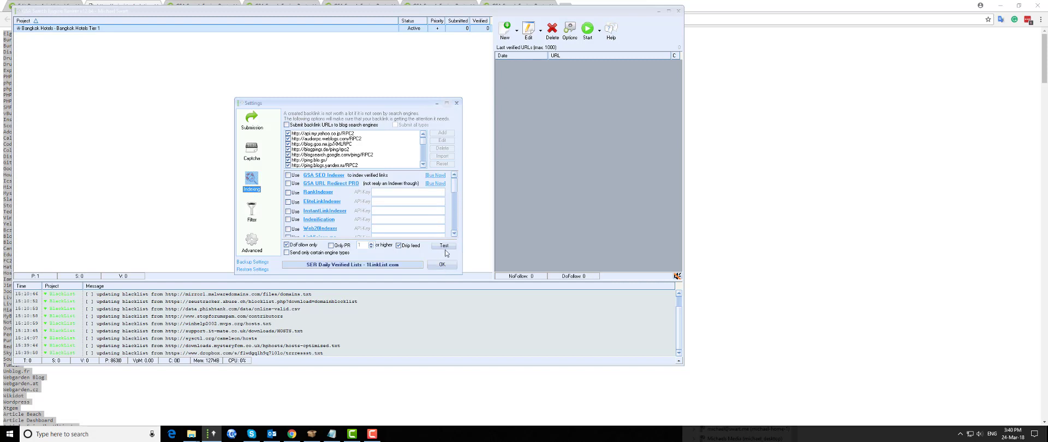
pyautogui.click(442, 266)
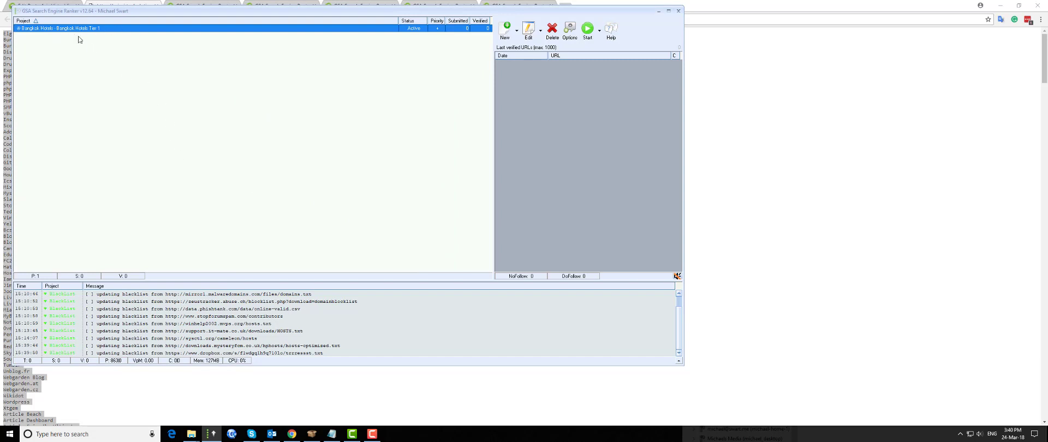
# Open the Bangkok Hotels Tier 1 project, review its URL, keyword and anchor text data, and leave it without saving.
pyautogui.moveTo(83, 31)
pyautogui.doubleClick(199, 134)
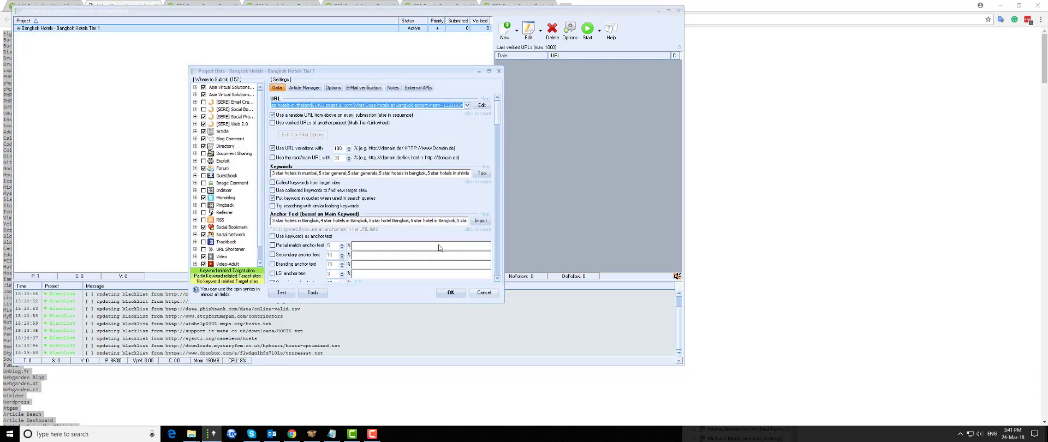
pyautogui.moveTo(500, 112); pyautogui.dragTo(467, 97)
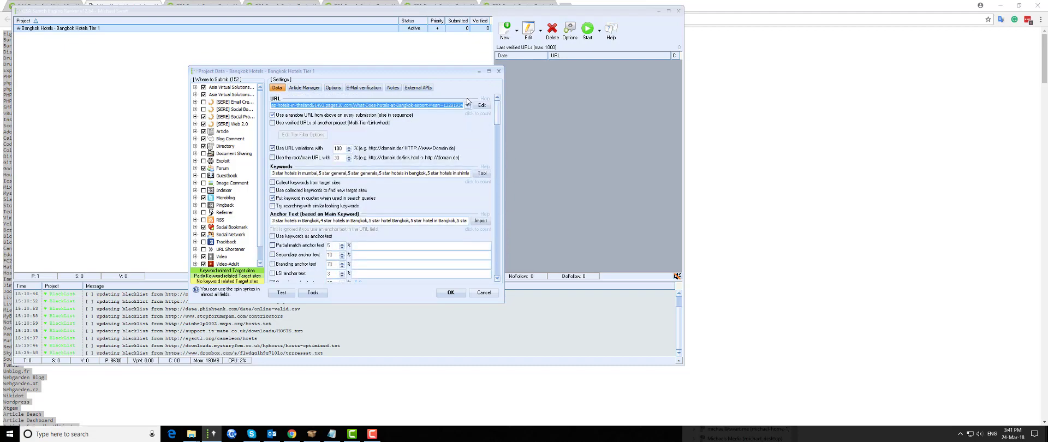
pyautogui.click(481, 293)
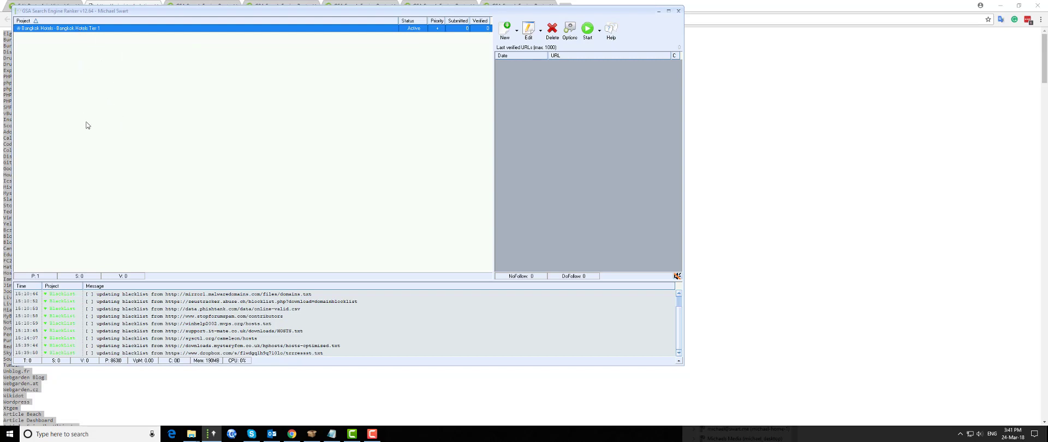
# Switch to the browser and examine the GSA Search Engine Ranker Data Pack product page, including the list of tier packs.
pyautogui.click(189, 6)
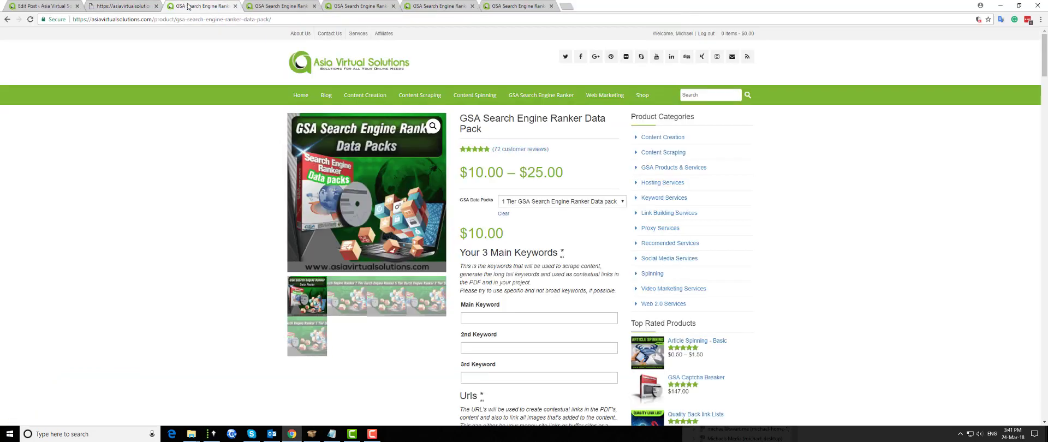
pyautogui.click(123, 6)
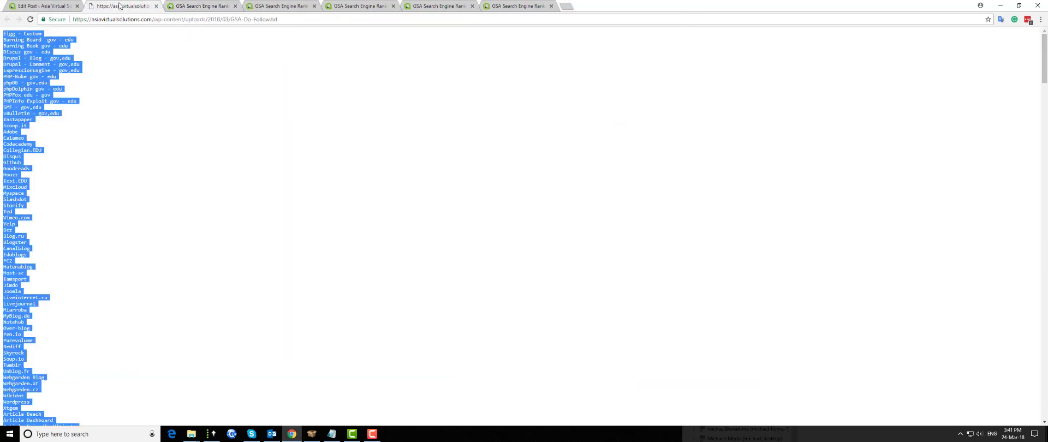
pyautogui.click(277, 6)
pyautogui.click(186, 6)
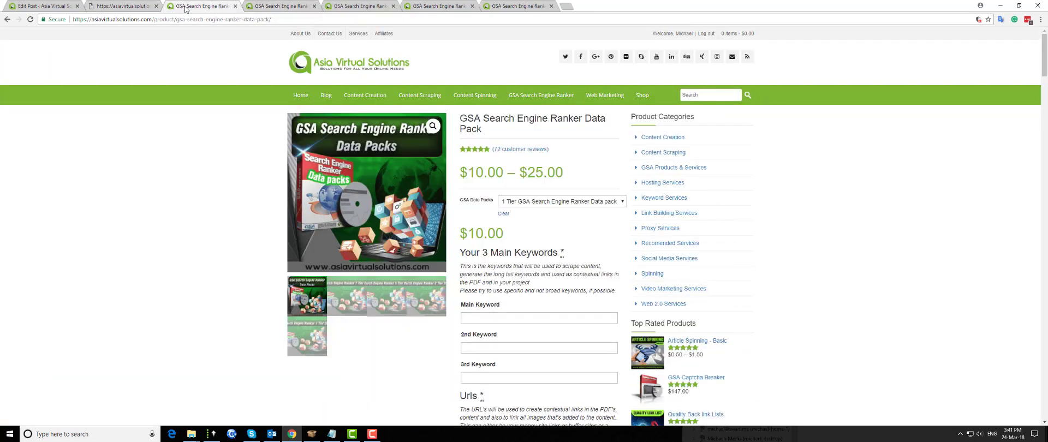
pyautogui.scroll(-7, 189, 120)
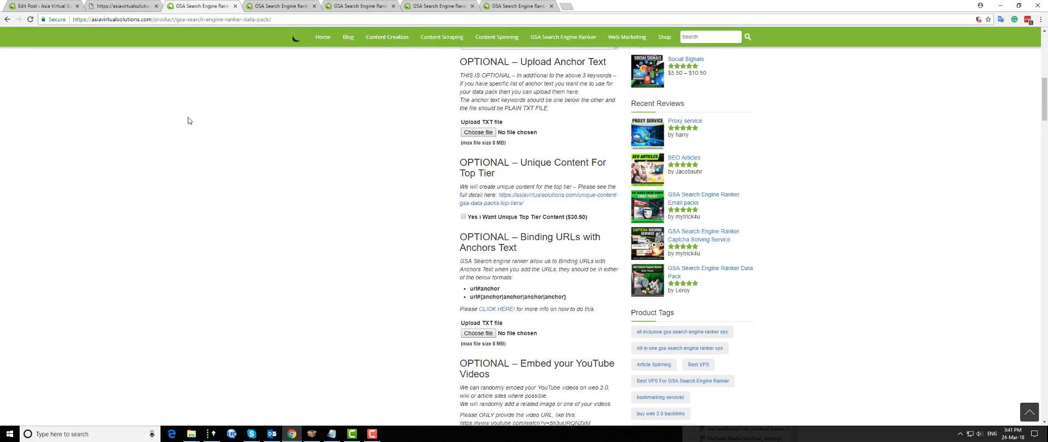
pyautogui.scroll(-15, 187, 119)
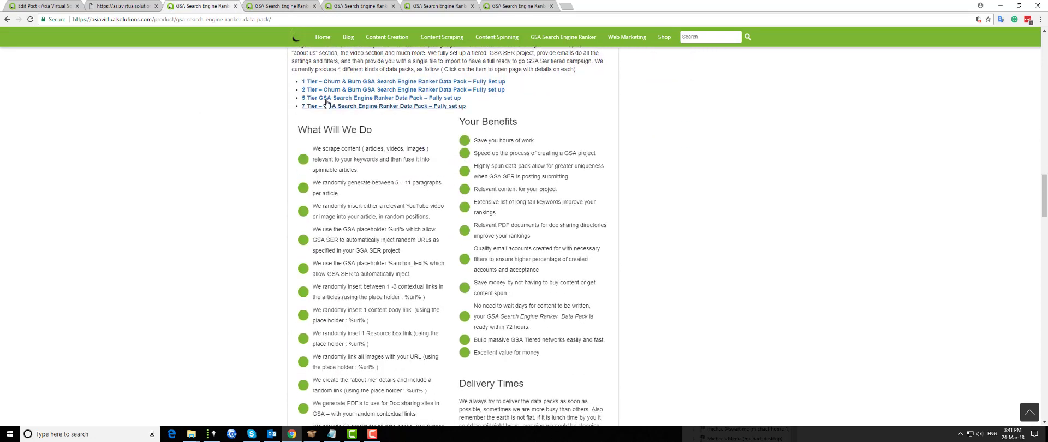
pyautogui.moveTo(468, 106); pyautogui.dragTo(192, 103)
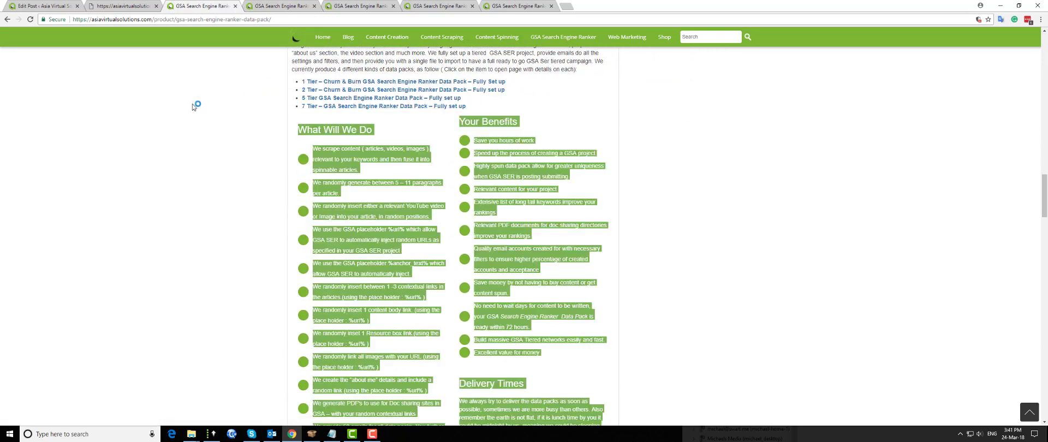
pyautogui.scroll(4, 192, 104)
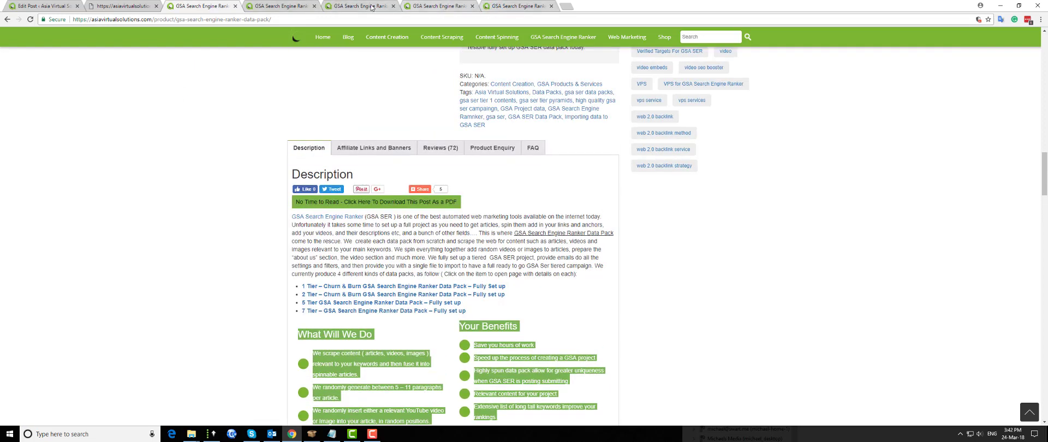
# Open the 2 Tier Churn & Burn data pack page and examine its tier layout diagram.
pyautogui.click(371, 7)
pyautogui.scroll(-1, 199, 156)
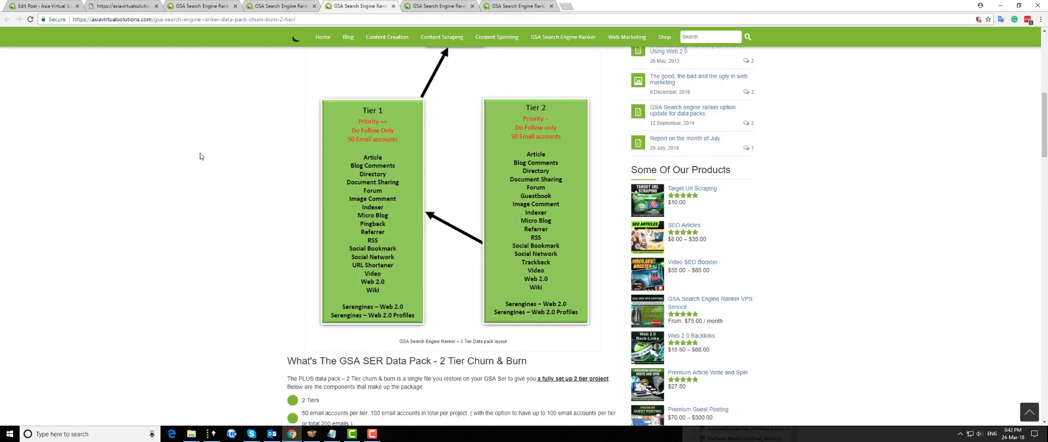
pyautogui.scroll(3, 200, 156)
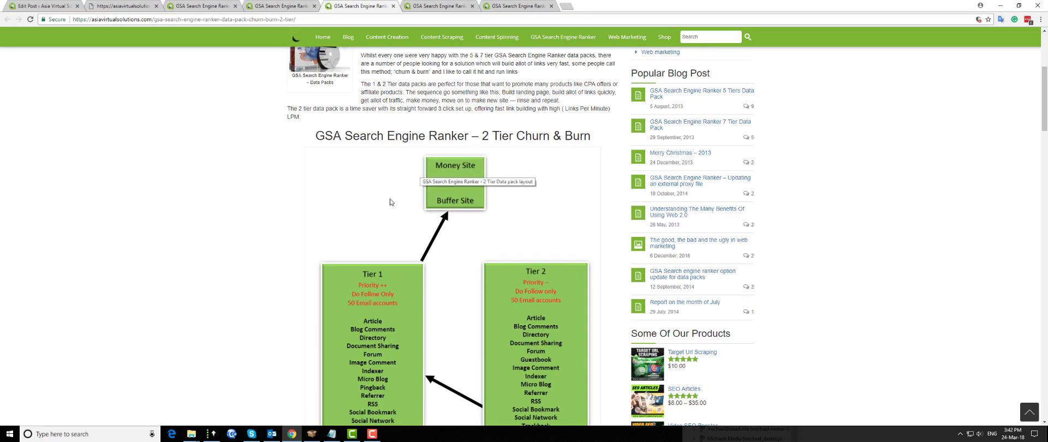
pyautogui.scroll(-1, 480, 133)
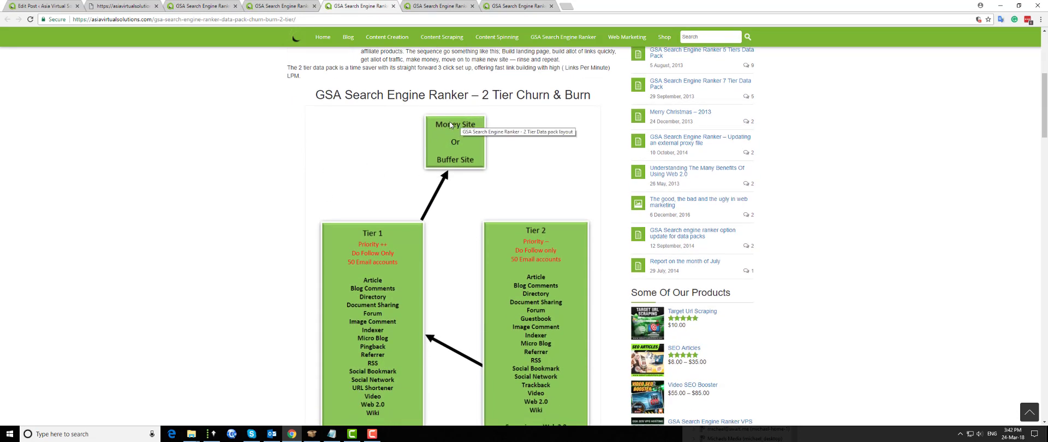
# Examine the Tier 1 and Tier 2 platform lists in the 2 Tier Churn & Burn diagram.
pyautogui.click(212, 434)
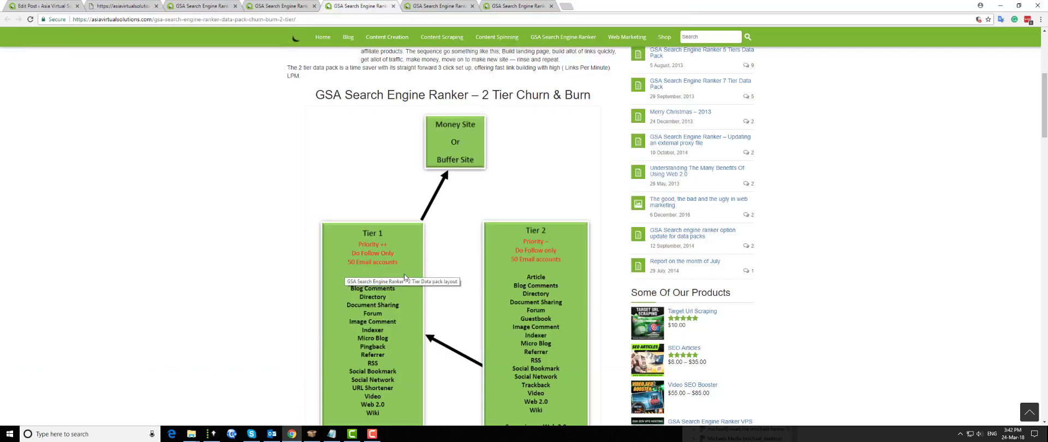
pyautogui.scroll(-3, 338, 251)
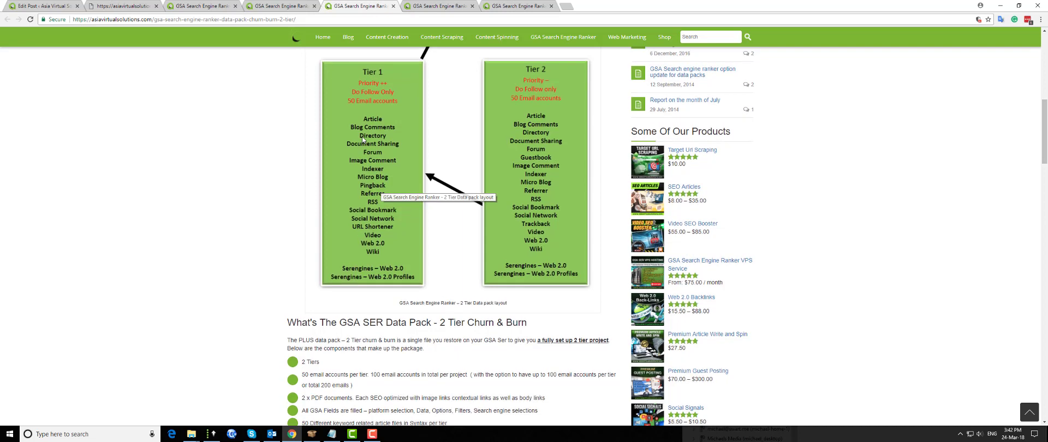
pyautogui.scroll(2, 361, 136)
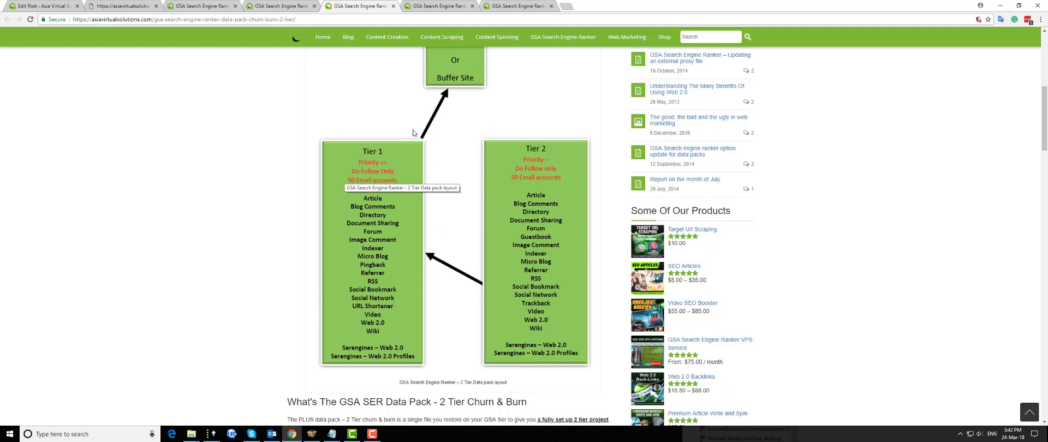
# Open the GSA Search Engine Ranker 5 Tiers Data Pack page and examine its components and tier layout diagram.
pyautogui.click(437, 15)
pyautogui.scroll(3, 221, 154)
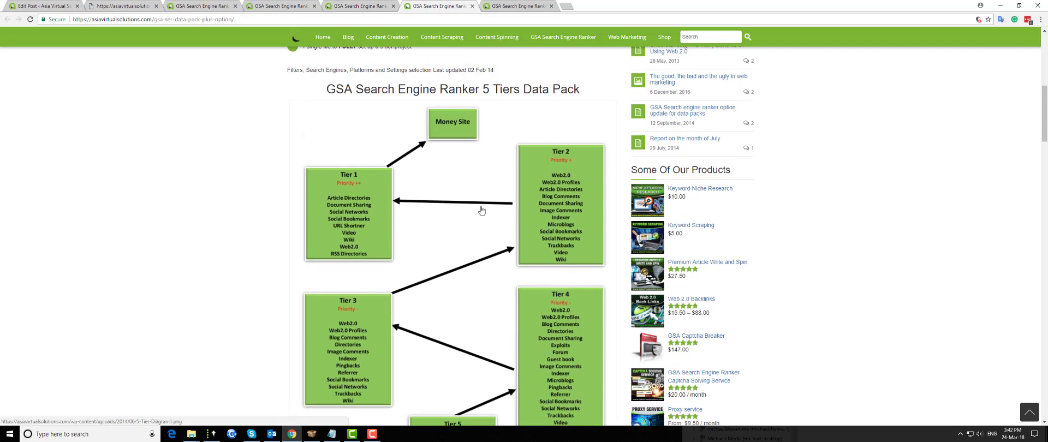
pyautogui.scroll(-3, 206, 192)
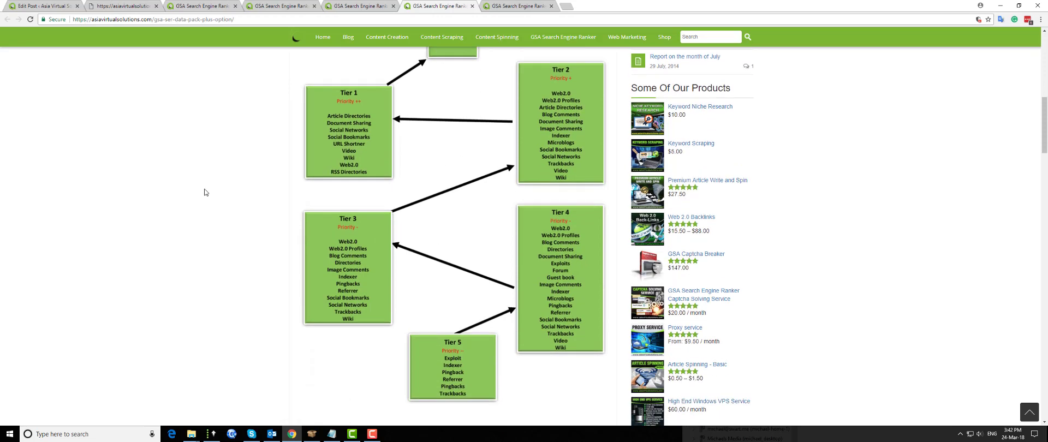
pyautogui.scroll(5, 205, 192)
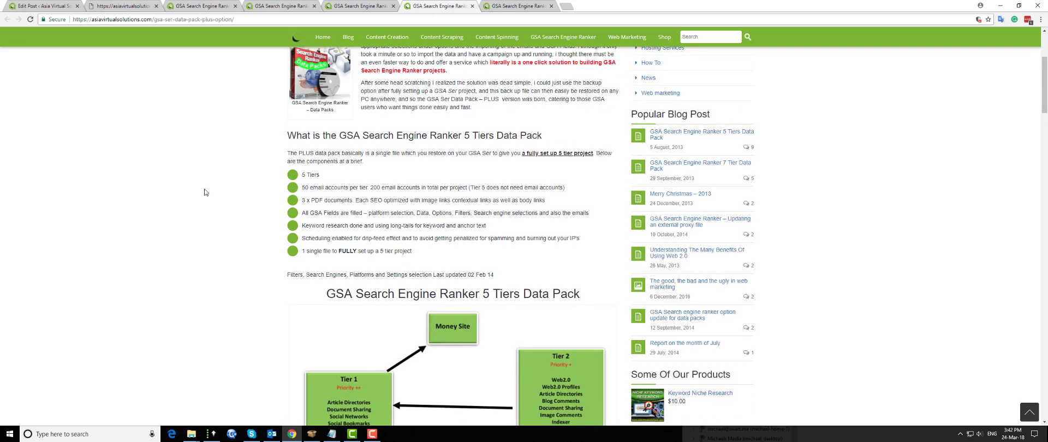
pyautogui.scroll(-7, 205, 192)
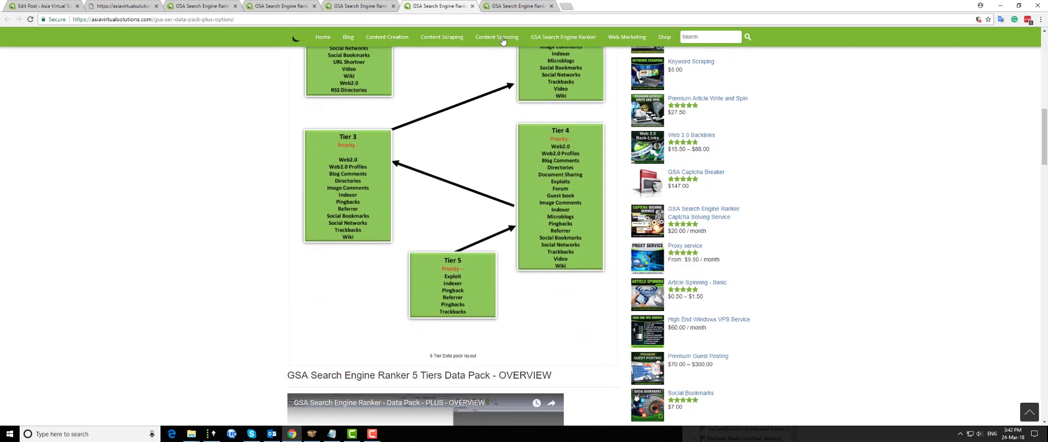
# Open the 7 Tier Data Pack page and examine how its contextual and secondary tiers link to the money site.
pyautogui.click(518, 6)
pyautogui.scroll(-3, 123, 207)
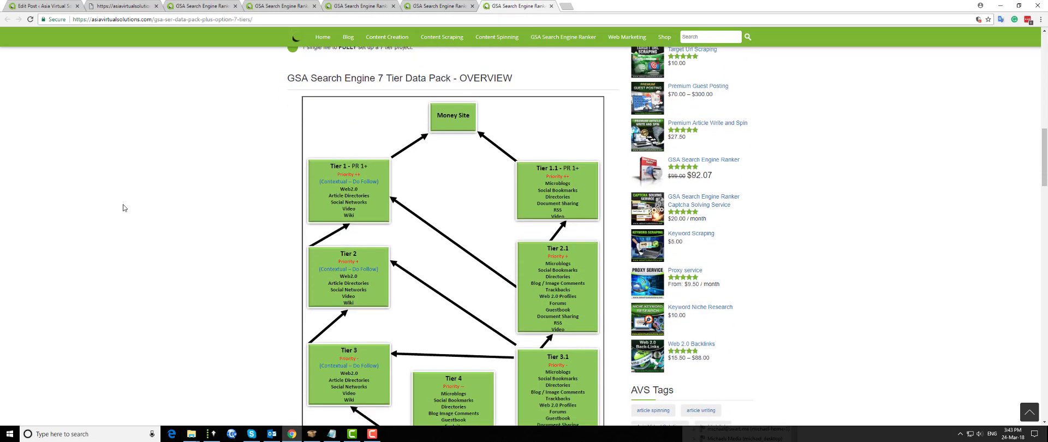
pyautogui.scroll(-2, 122, 207)
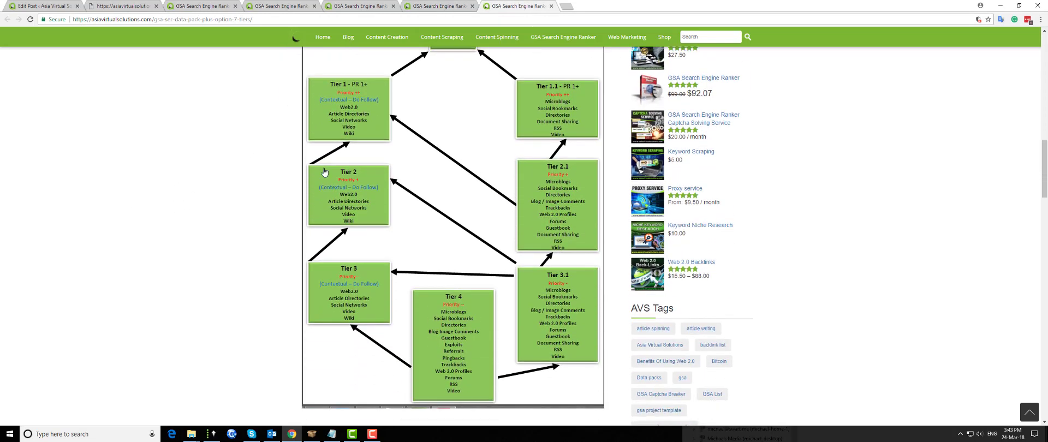
pyautogui.scroll(2, 245, 159)
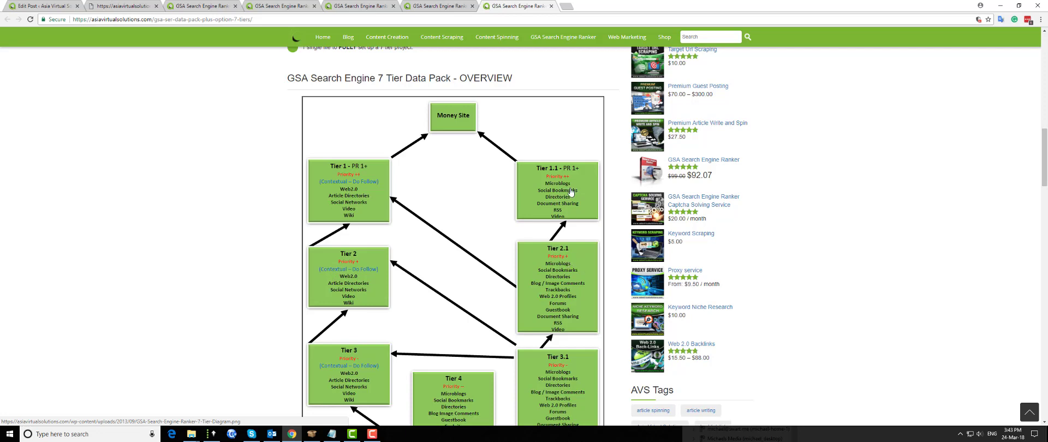
pyautogui.scroll(-3, 552, 233)
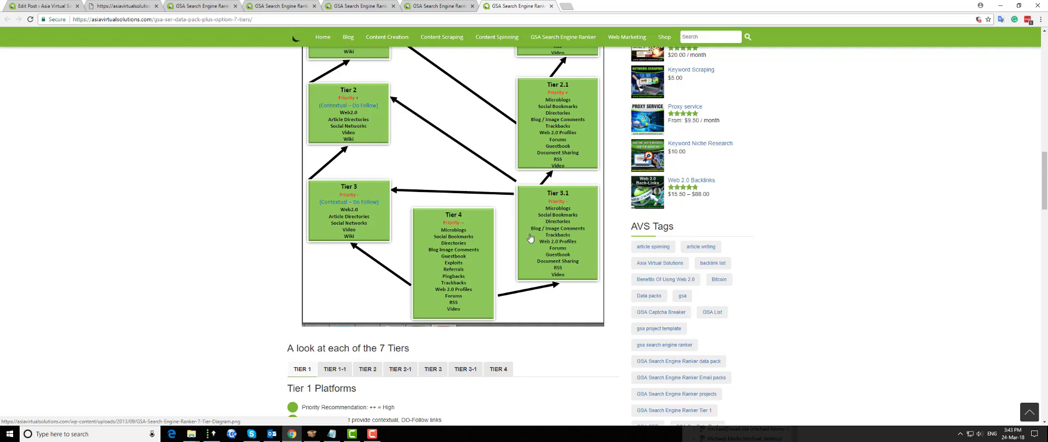
# Skim the 7 Tier Data Pack page's introduction, overview video and comments, and return to the tier diagram.
pyautogui.scroll(15, 219, 244)
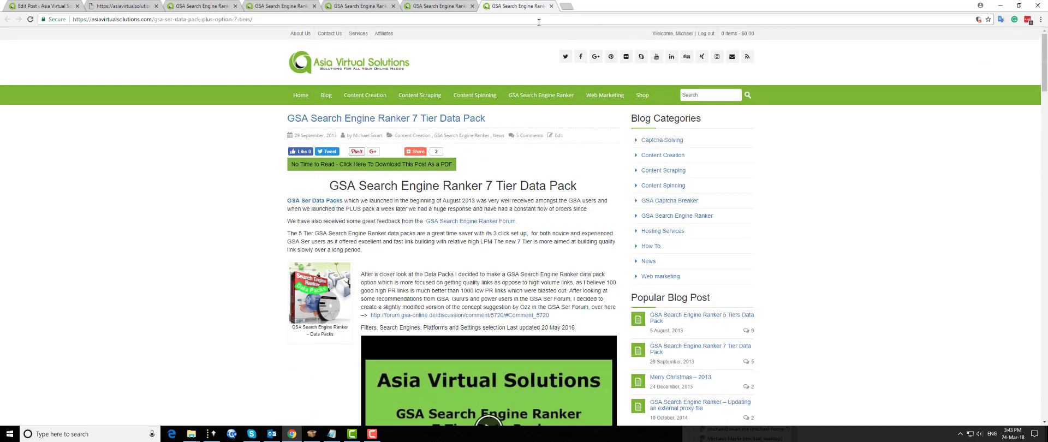
pyautogui.scroll(-5, 133, 278)
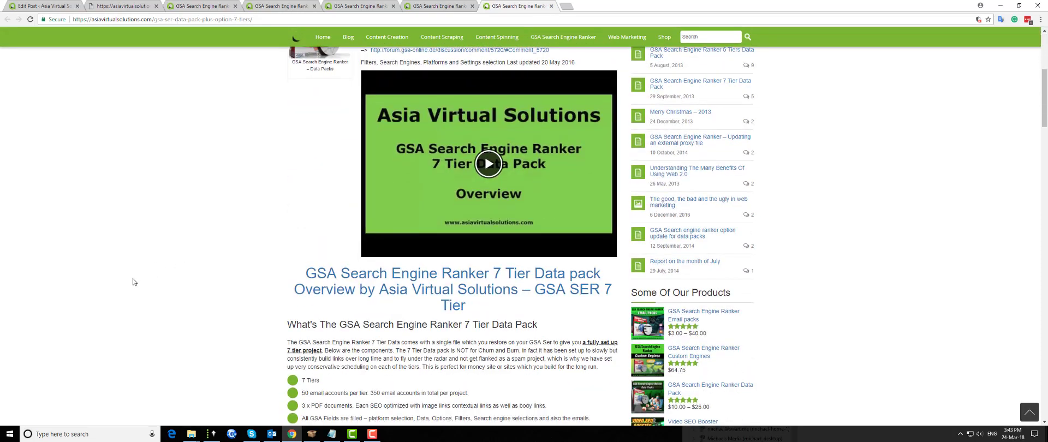
pyautogui.scroll(2, 132, 279)
pyautogui.scroll(-15, 132, 279)
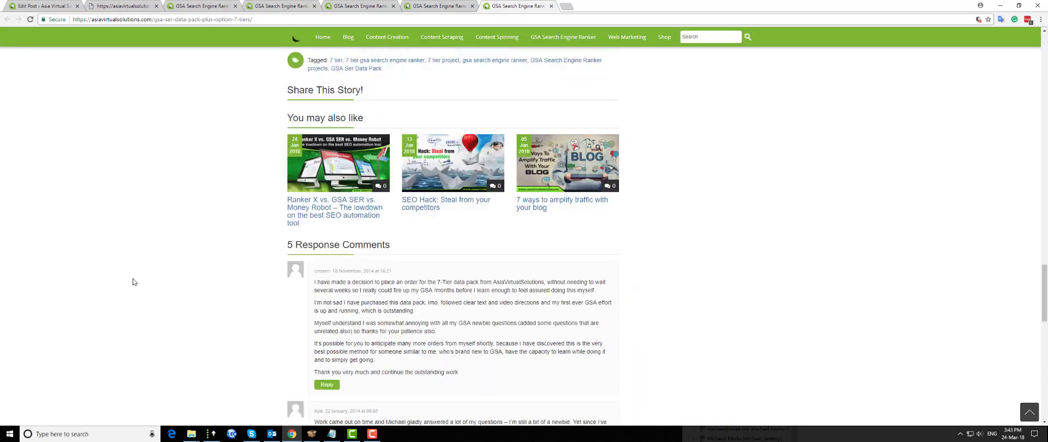
pyautogui.scroll(15, 133, 280)
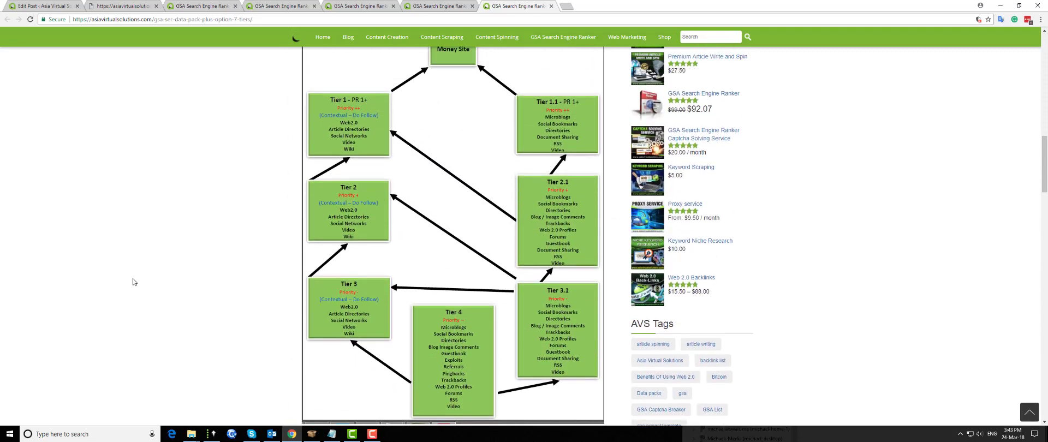
pyautogui.scroll(1, 132, 282)
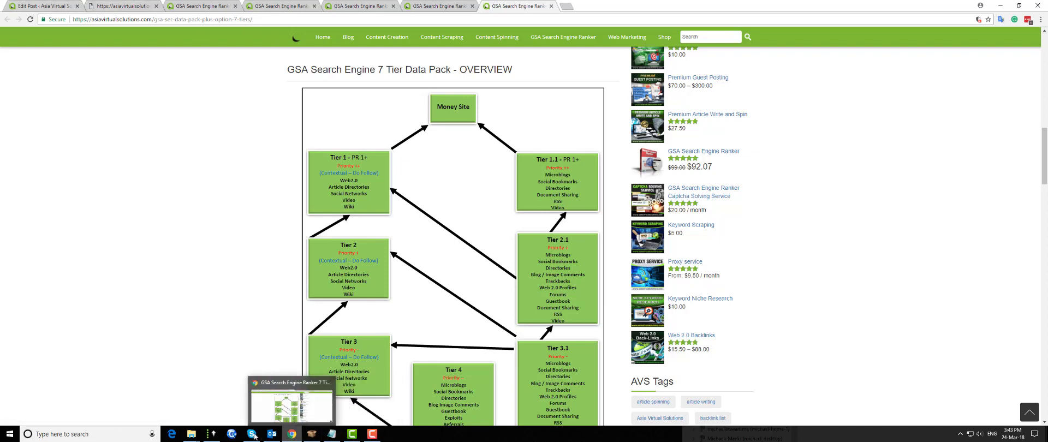
# Switch to GSA Search Engine Ranker, start a new project, and enlarge its Project Data window to show all platform categories.
pyautogui.click(210, 434)
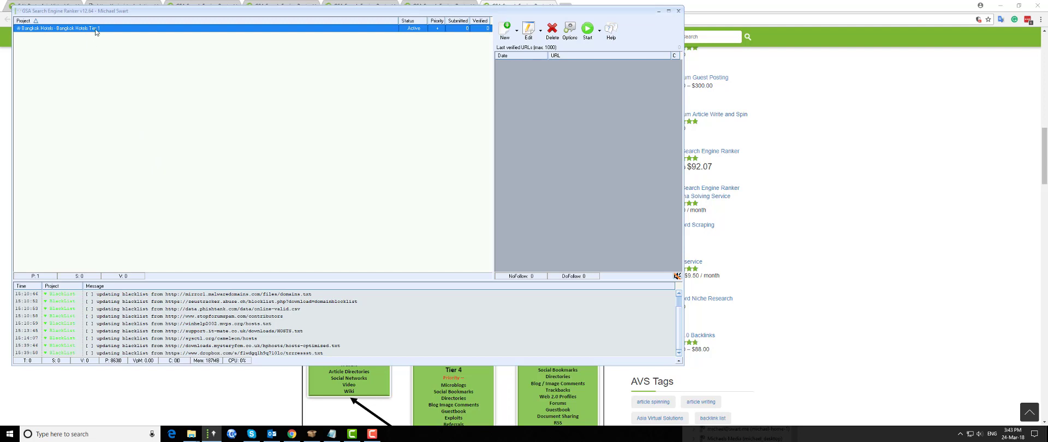
pyautogui.moveTo(96, 32)
pyautogui.click(505, 29)
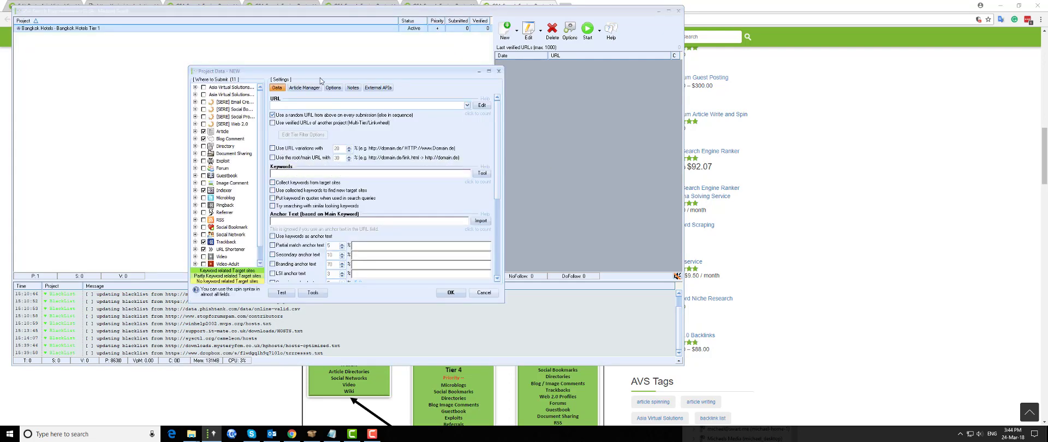
pyautogui.moveTo(319, 75); pyautogui.dragTo(270, 46)
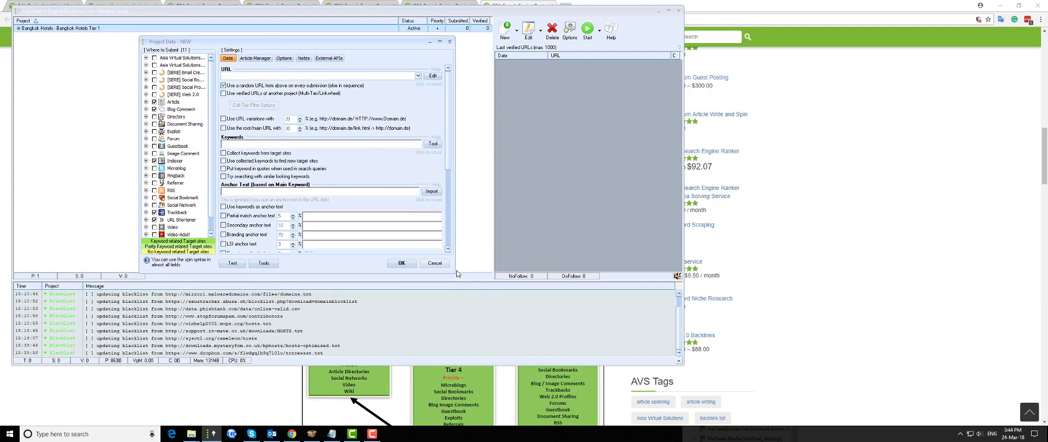
pyautogui.moveTo(455, 270); pyautogui.dragTo(678, 353)
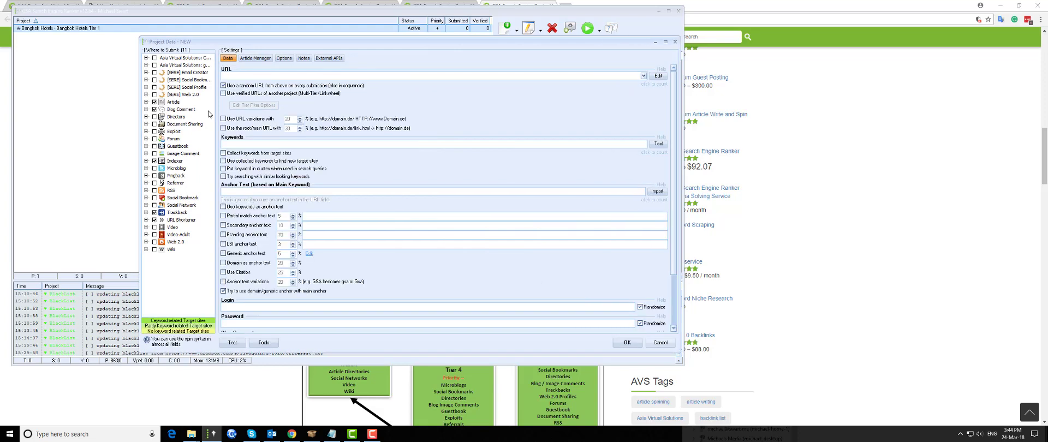
pyautogui.moveTo(264, 43); pyautogui.dragTo(213, 28)
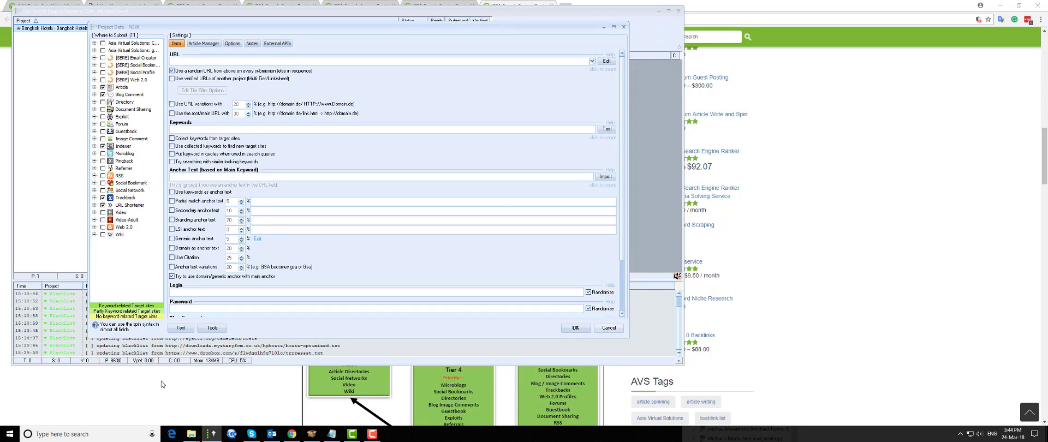
# Review the GSA-Do-Follow.txt engine list and the blog post's indexing tier instructions in the browser, and return to the new project.
pyautogui.click(104, 8)
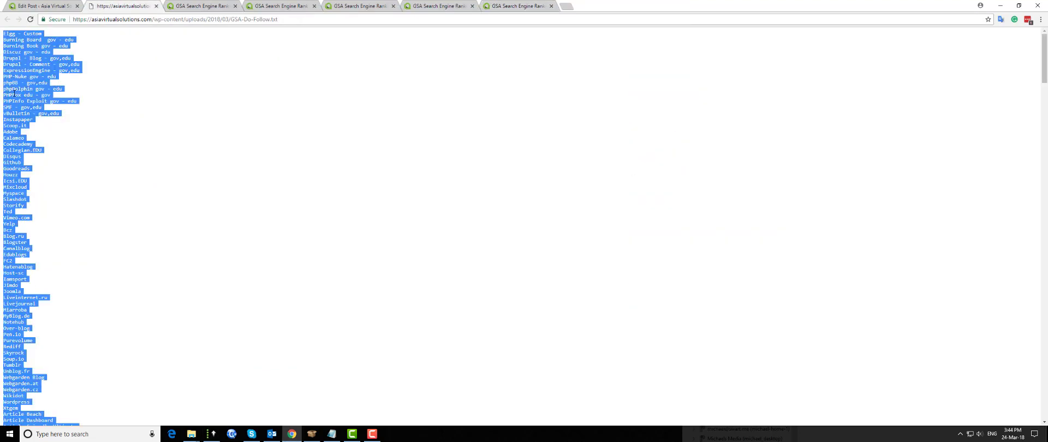
pyautogui.click(47, 6)
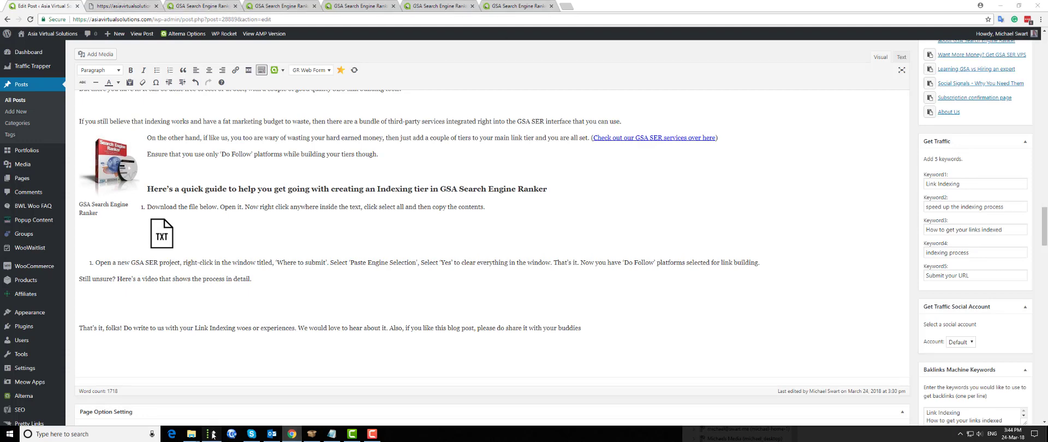
pyautogui.click(212, 434)
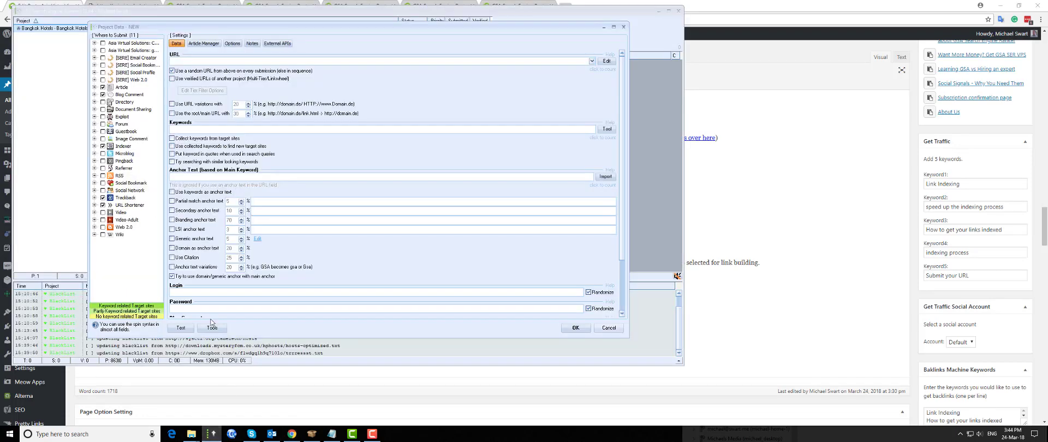
# Check all submission engines and uncheck those with No-Follow links, including engines that can create both do-follow and no-follow links.
pyautogui.rightClick(140, 85)
pyautogui.click(150, 89)
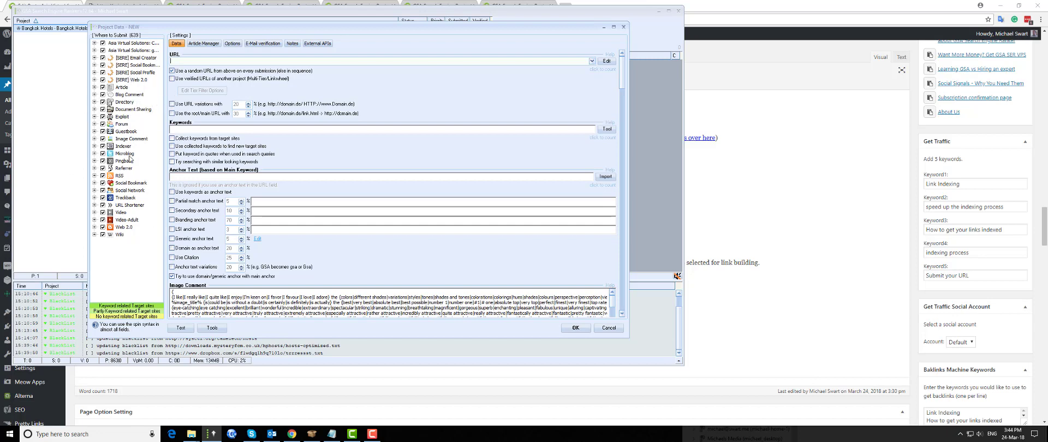
pyautogui.rightClick(122, 102)
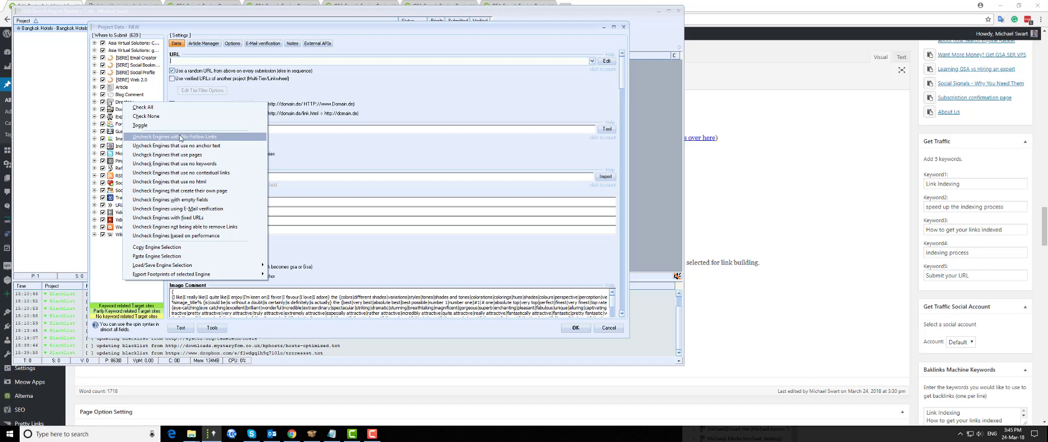
pyautogui.click(211, 140)
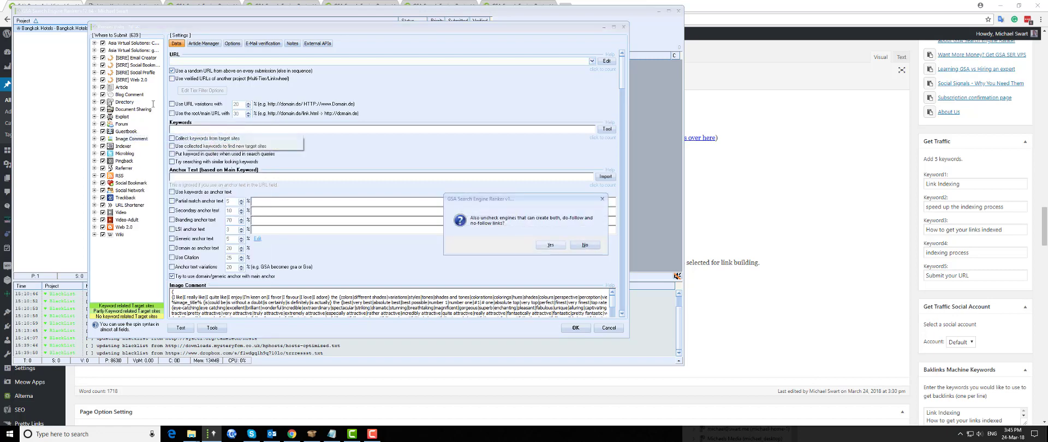
pyautogui.click(95, 192)
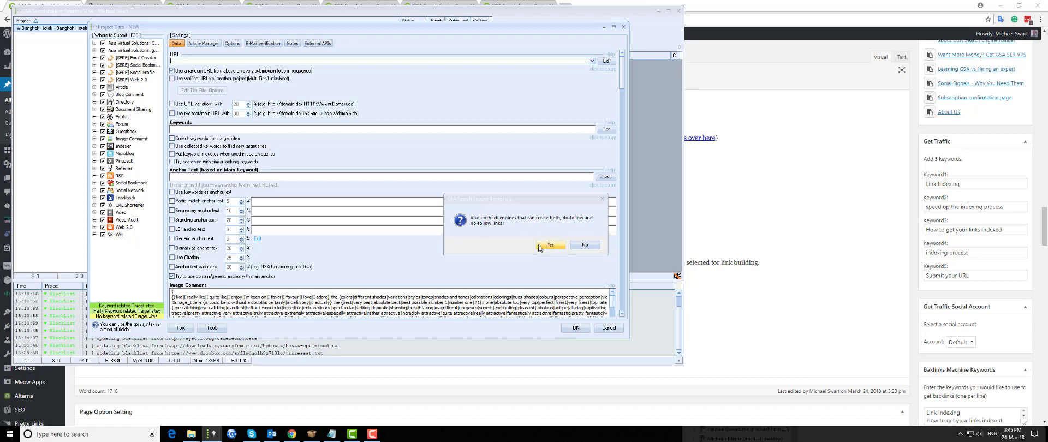
pyautogui.moveTo(538, 199); pyautogui.dragTo(291, 48)
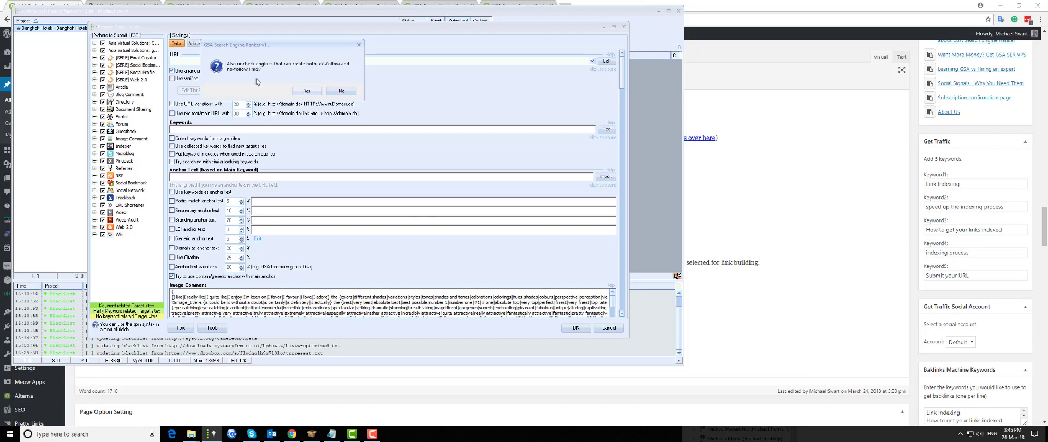
pyautogui.click(305, 91)
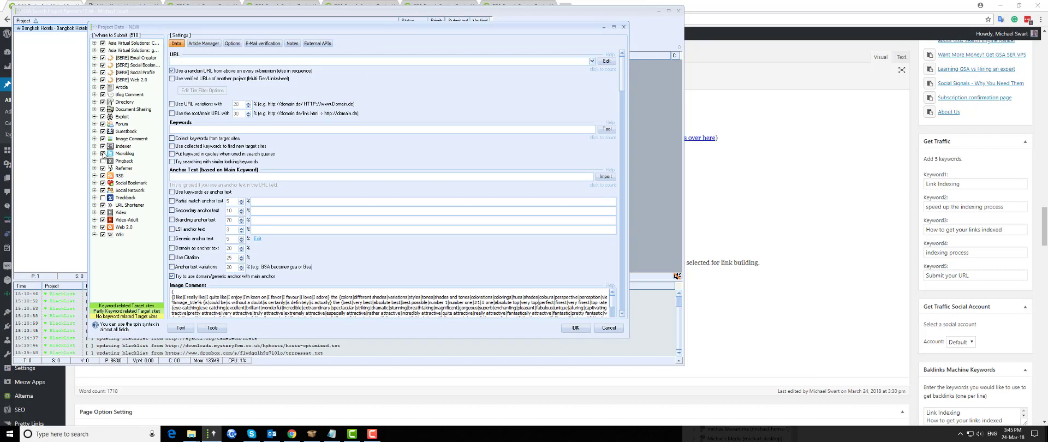
# Inspect which Wiki and Web 2.0 engines are selected, and move the Project Data window to uncover the project list.
pyautogui.click(94, 238)
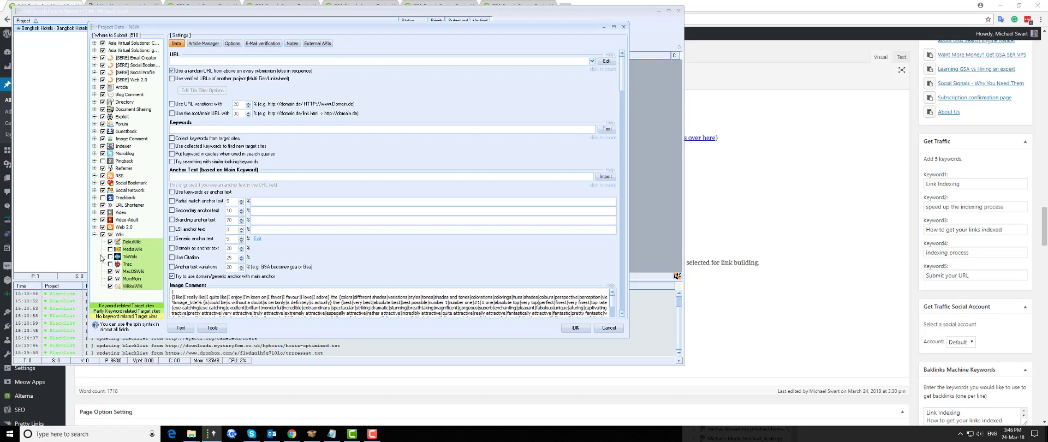
pyautogui.click(95, 227)
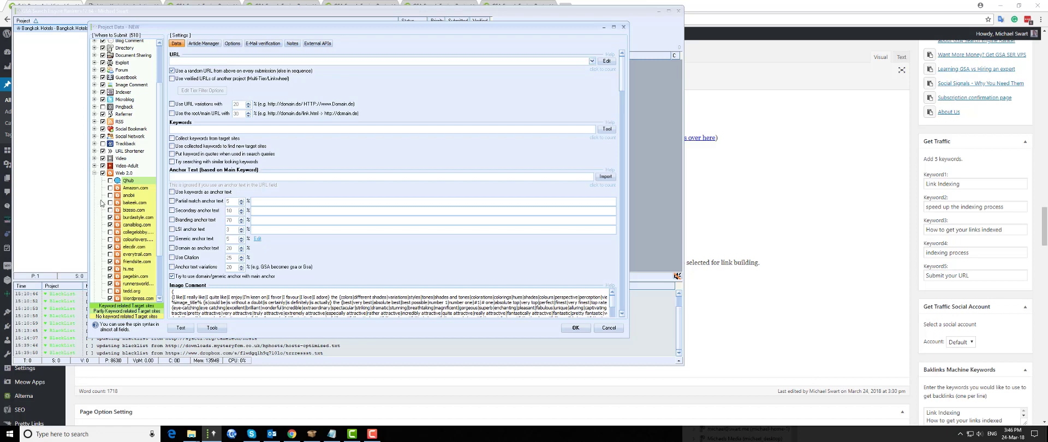
pyautogui.scroll(-2, 108, 190)
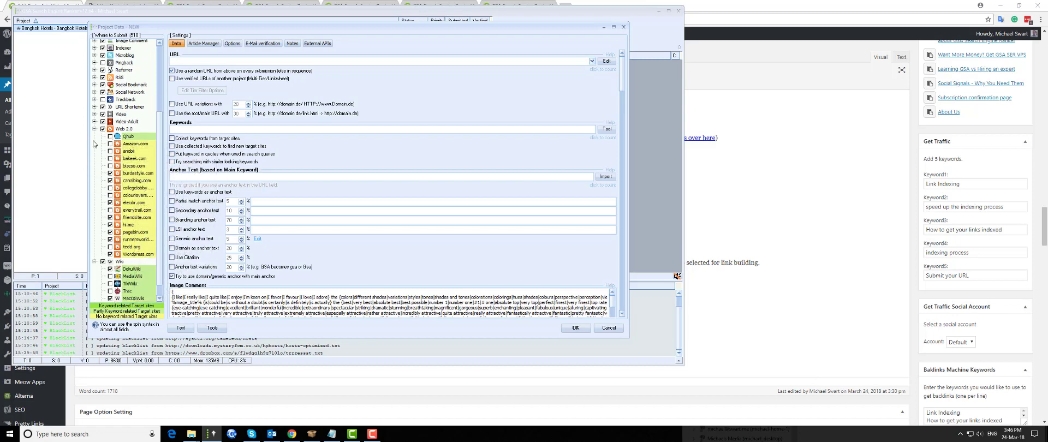
pyautogui.click(95, 129)
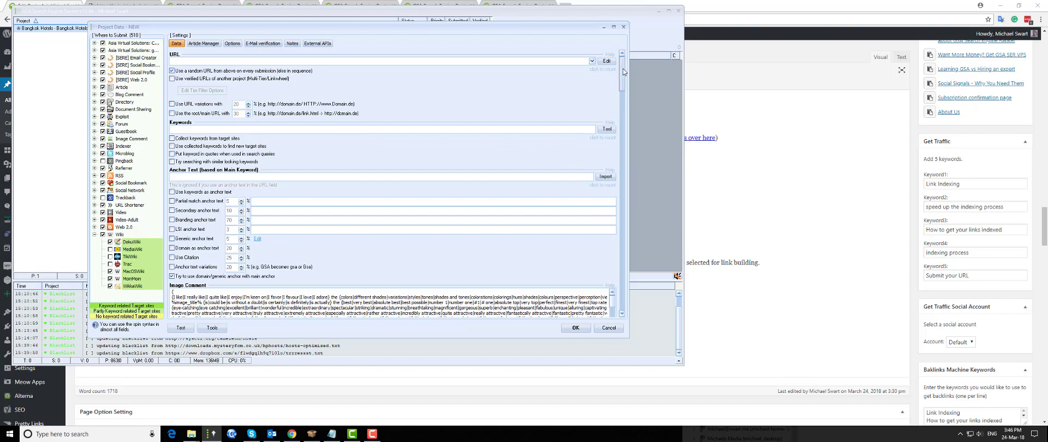
pyautogui.moveTo(318, 25); pyautogui.dragTo(365, 133)
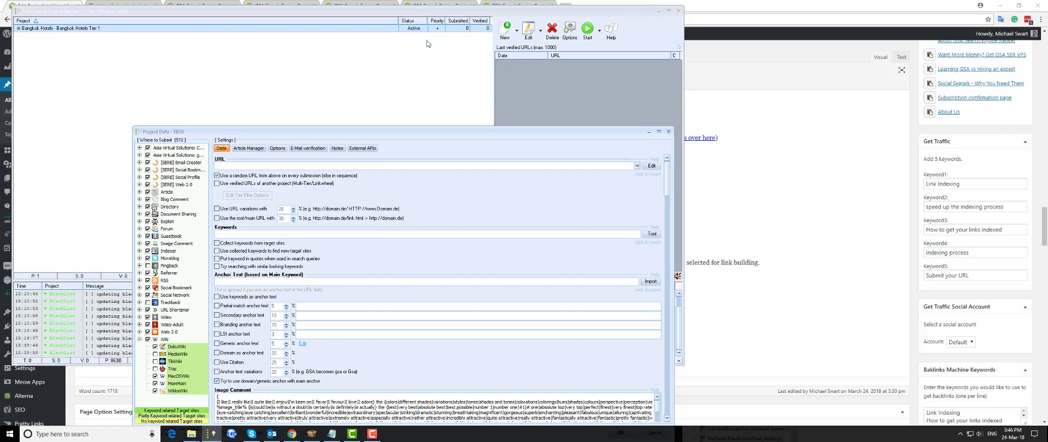
# Set the project to use the verified URLs of the Bangkok Hotels Tier 1 project.
pyautogui.click(216, 184)
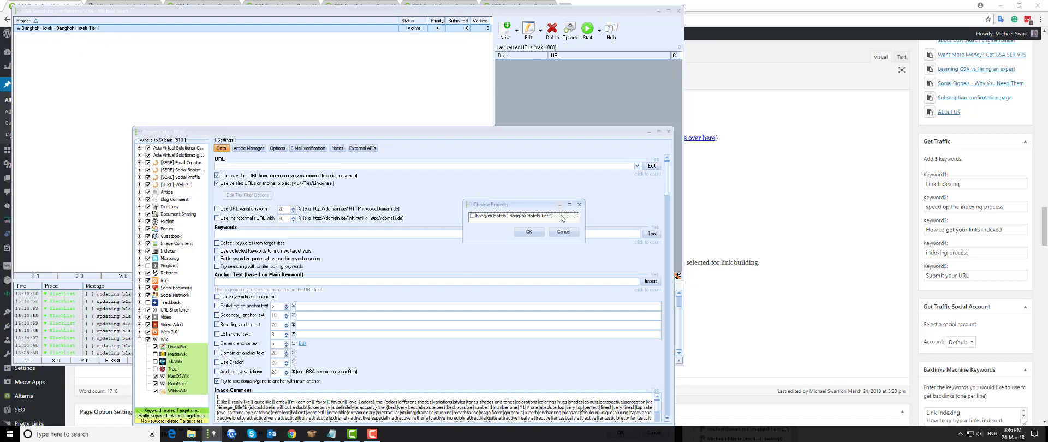
pyautogui.moveTo(584, 239); pyautogui.dragTo(600, 324)
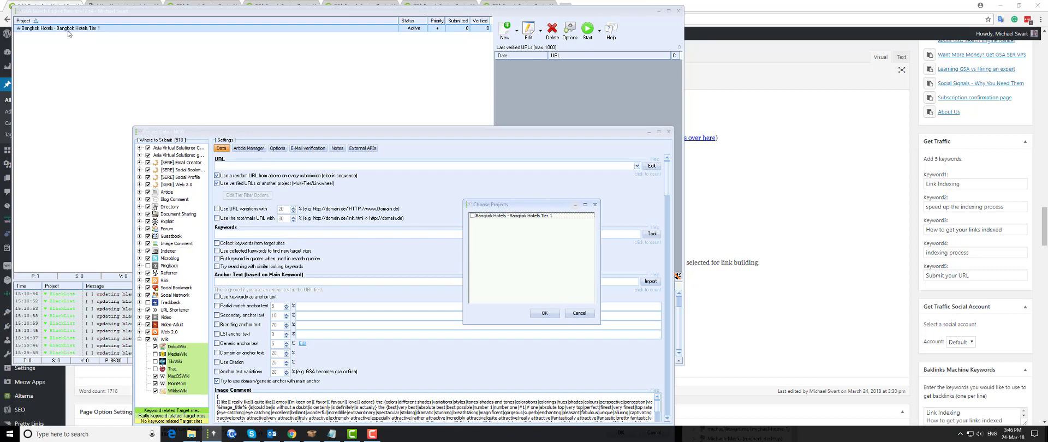
pyautogui.click(473, 216)
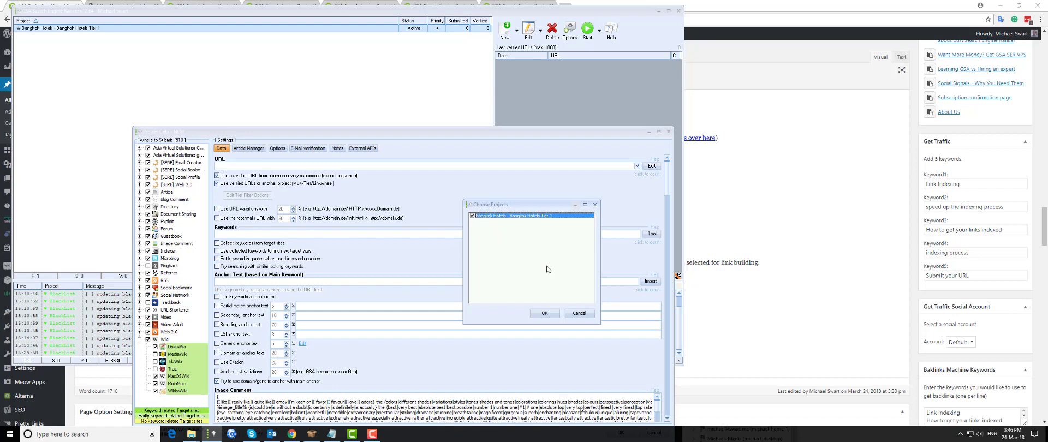
pyautogui.click(545, 314)
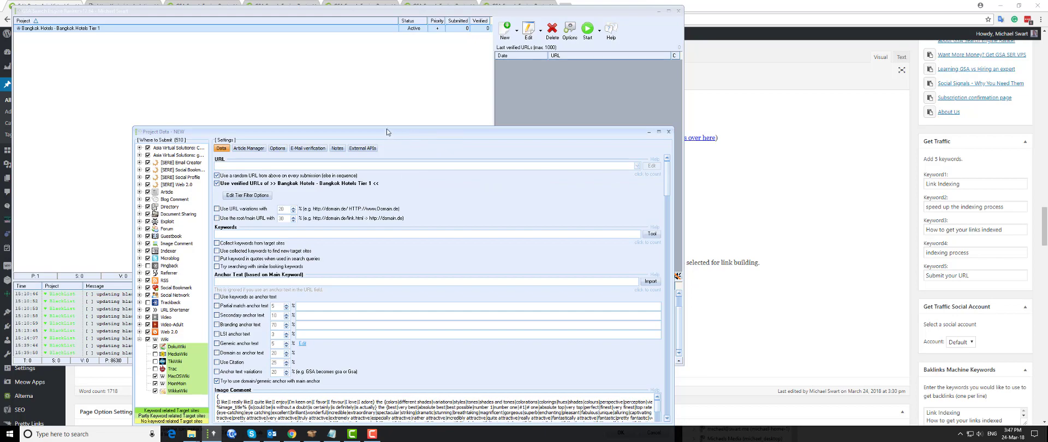
# Open the tier filter options and restrict the source URLs to an age of 5-14 days.
pyautogui.moveTo(386, 131); pyautogui.dragTo(380, 60)
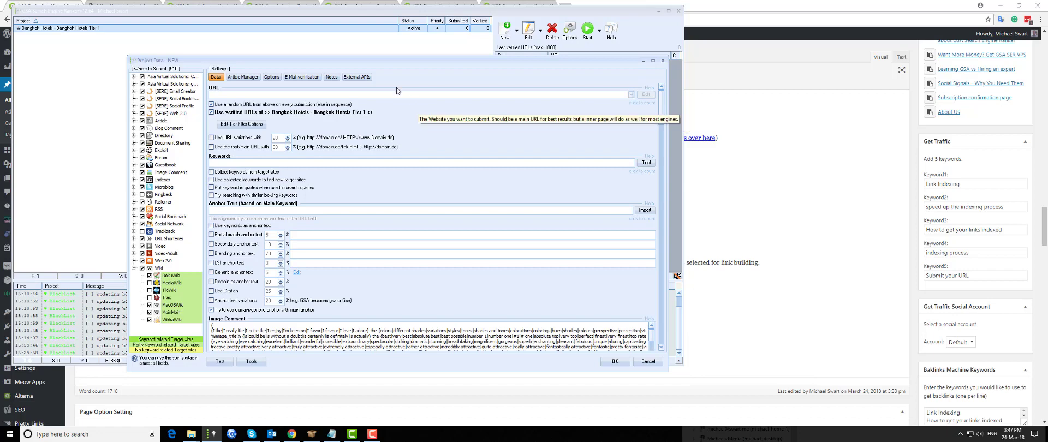
pyautogui.click(238, 126)
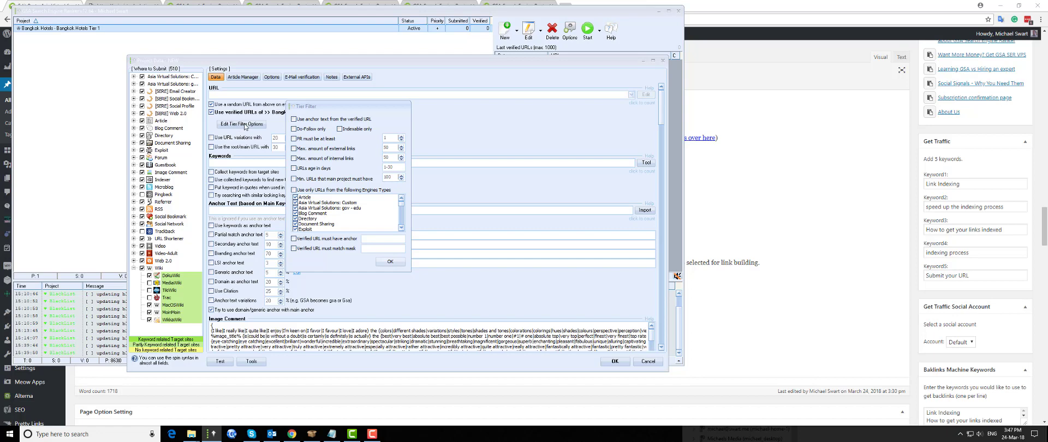
pyautogui.moveTo(337, 107); pyautogui.dragTo(450, 104)
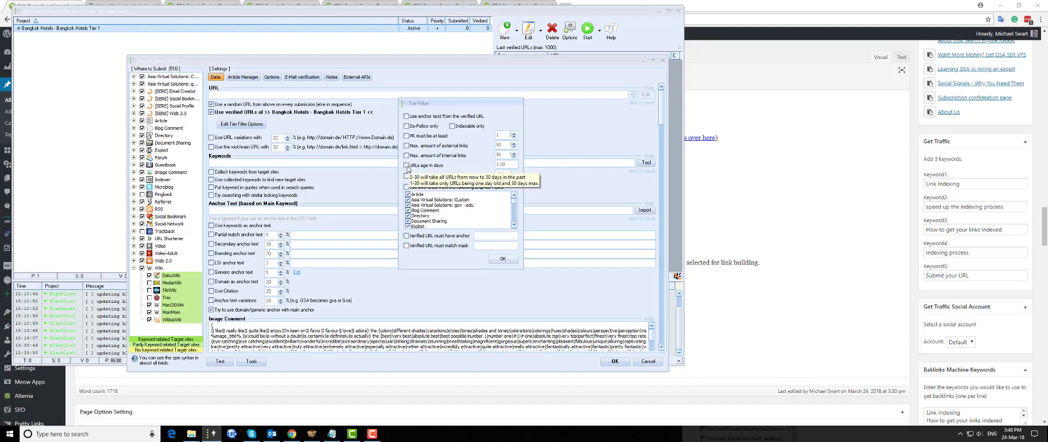
pyautogui.click(410, 166)
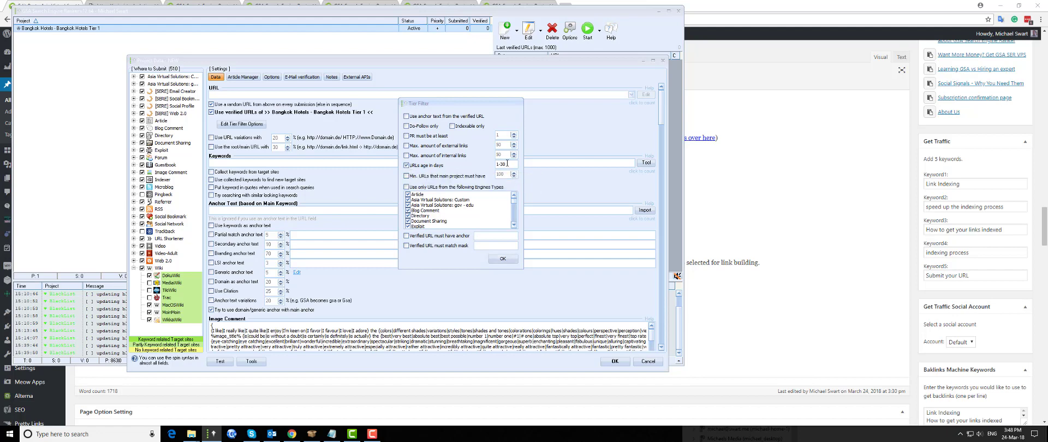
pyautogui.doubleClick(506, 165)
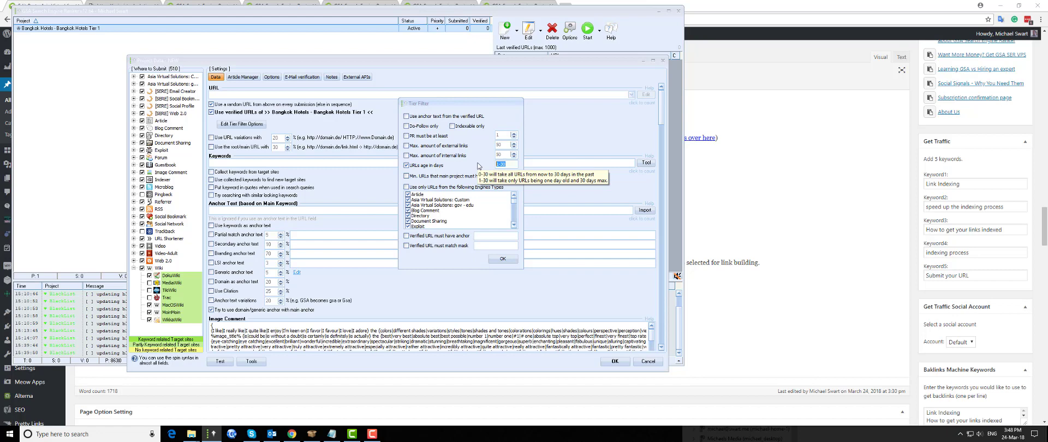
pyautogui.write('5-14')
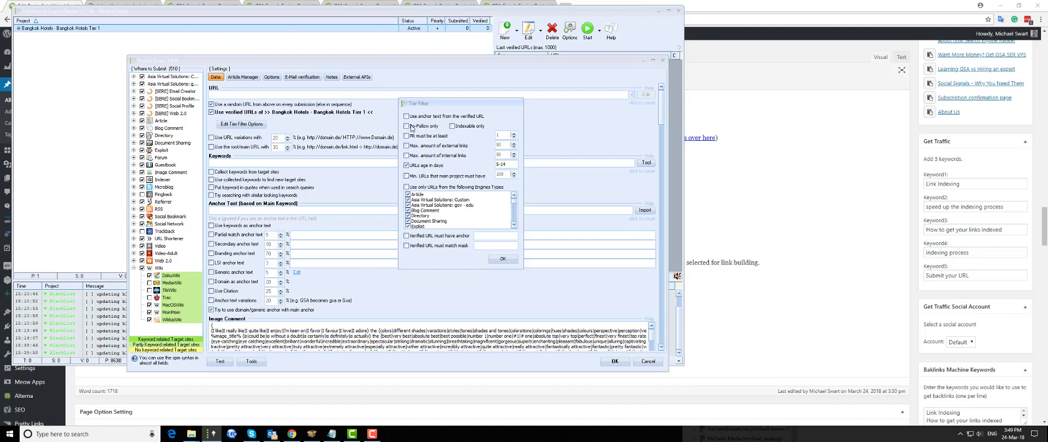
# Limit the tier filter to indexable URLs only and require the main project to have at least 500 URLs.
pyautogui.click(452, 126)
pyautogui.click(406, 175)
pyautogui.doubleClick(505, 174)
pyautogui.write('50')
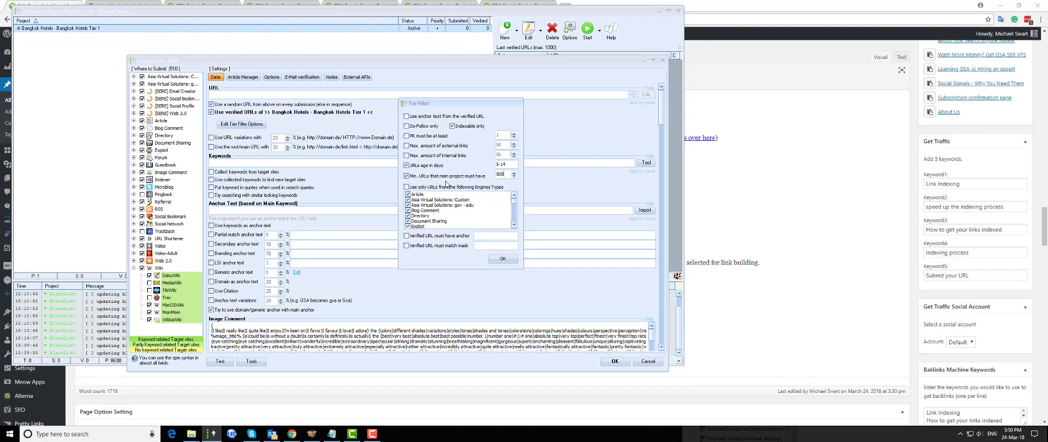
# Set the tier filter's URL age in days to 5-30.
pyautogui.click(406, 165)
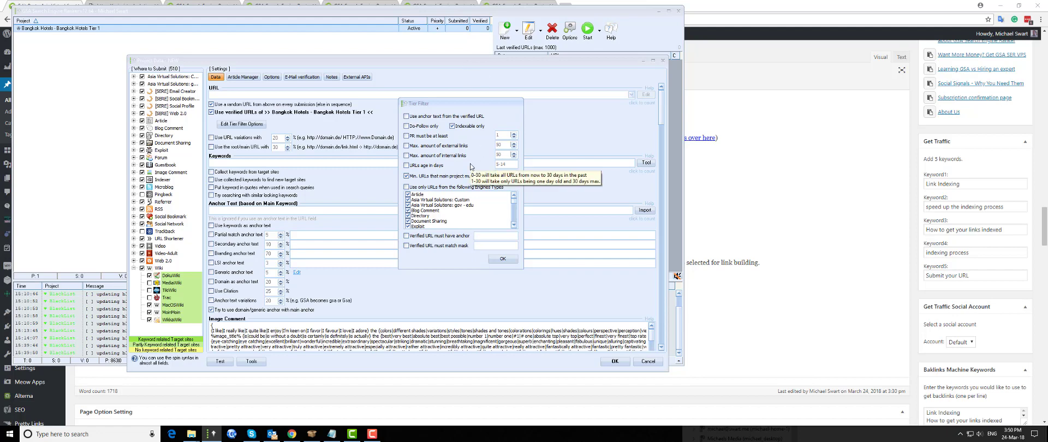
pyautogui.click(406, 165)
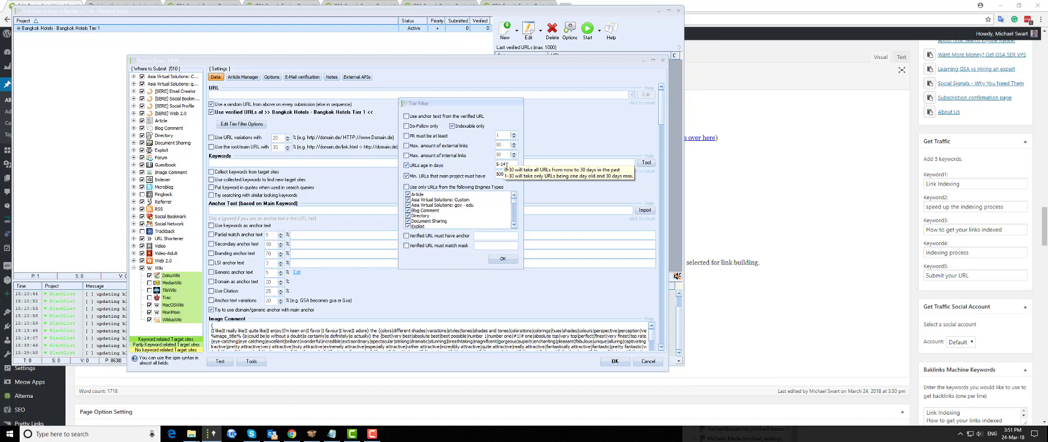
pyautogui.moveTo(505, 165); pyautogui.dragTo(480, 171)
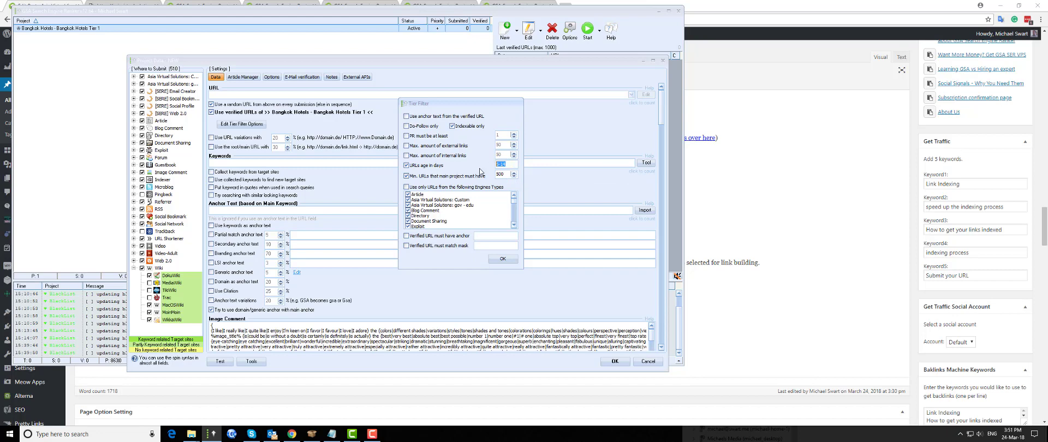
pyautogui.write('5-')
pyautogui.doubleClick(501, 164)
pyautogui.write('30')
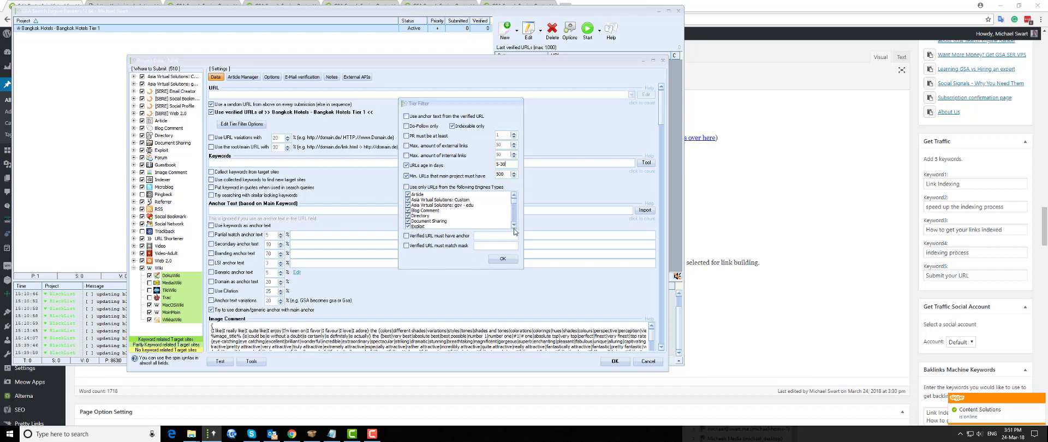
# Try restricting the tier filter to URLs from selected engine types, excluding Forum and Video-Adult.
pyautogui.click(406, 187)
pyautogui.click(407, 227)
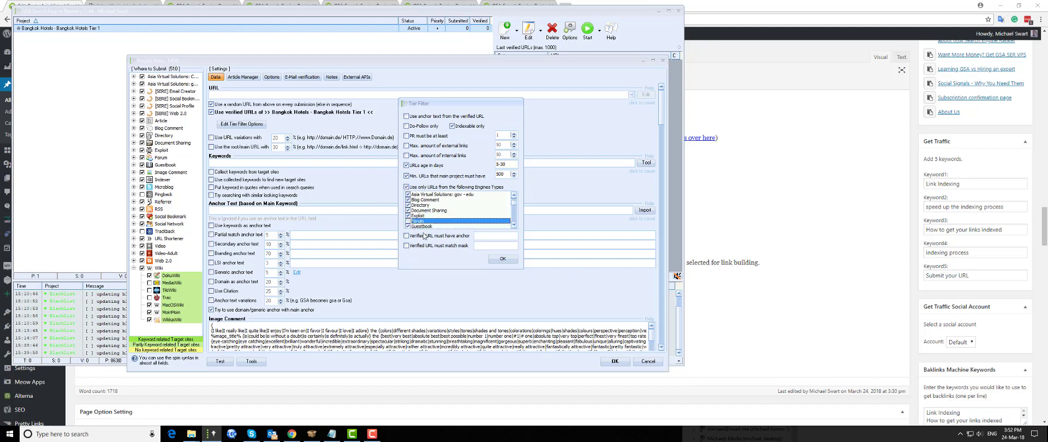
pyautogui.moveTo(513, 202); pyautogui.dragTo(516, 214)
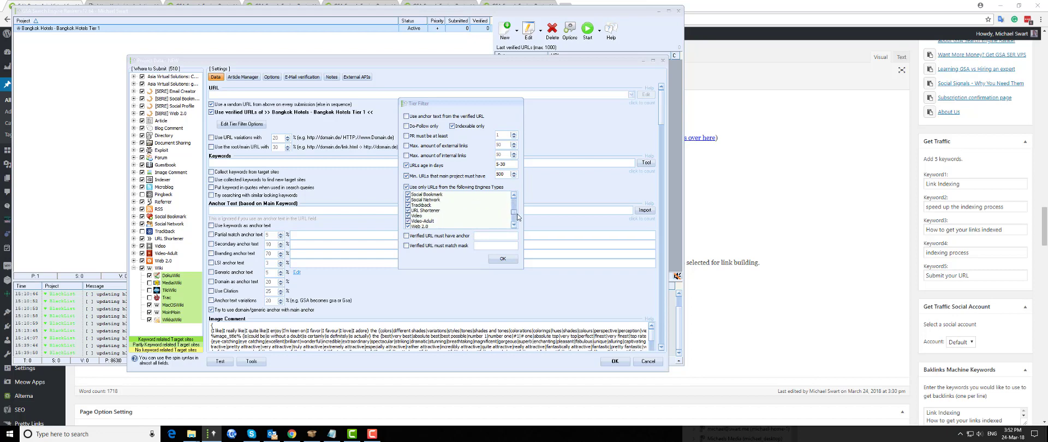
pyautogui.click(408, 220)
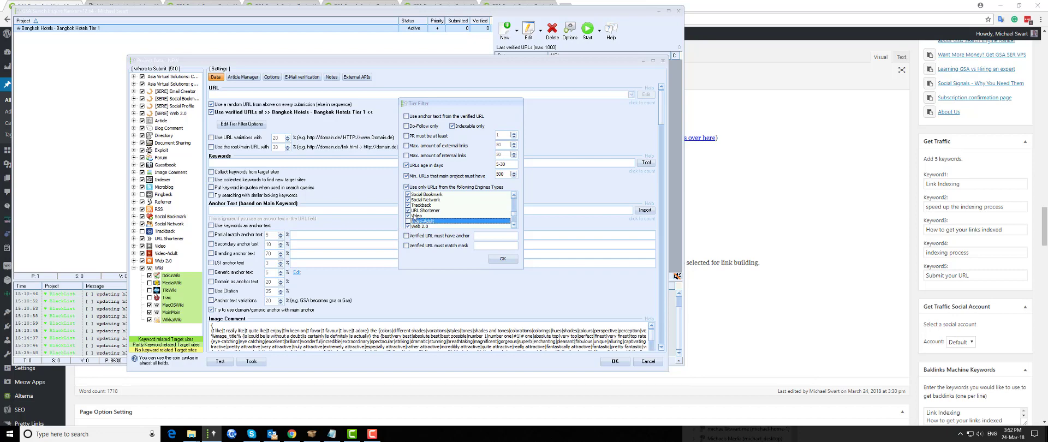
# Turn off the engine-type restriction and accept the tier filter settings.
pyautogui.click(406, 187)
pyautogui.click(406, 187)
pyautogui.click(407, 187)
pyautogui.click(502, 259)
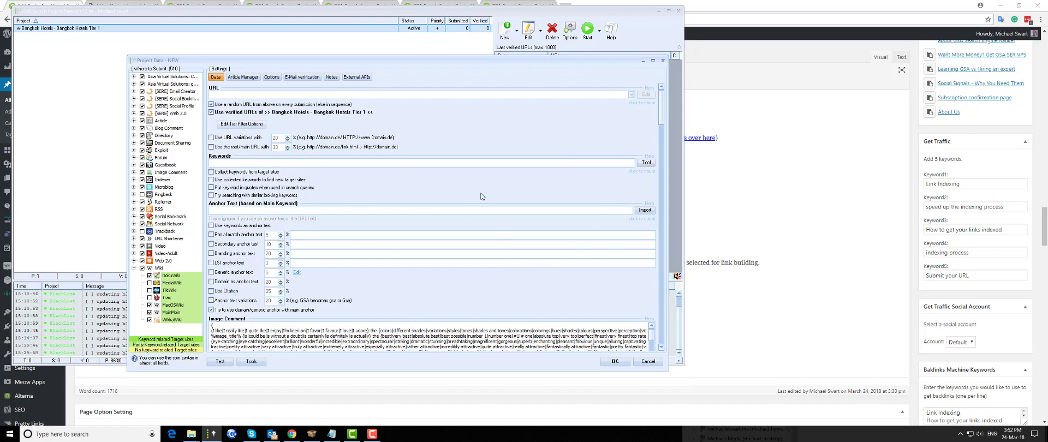
# Exclude the Video-Adult category from the project's submission engines.
pyautogui.moveTo(663, 103); pyautogui.dragTo(664, 188)
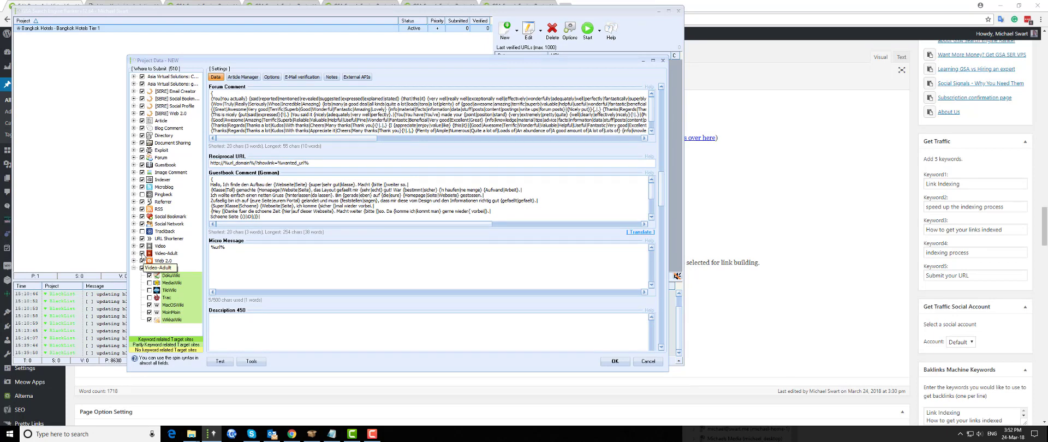
pyautogui.click(141, 253)
# Disable the engines that use the German 450-character and 250-character description fields.
pyautogui.moveTo(661, 185); pyautogui.dragTo(660, 269)
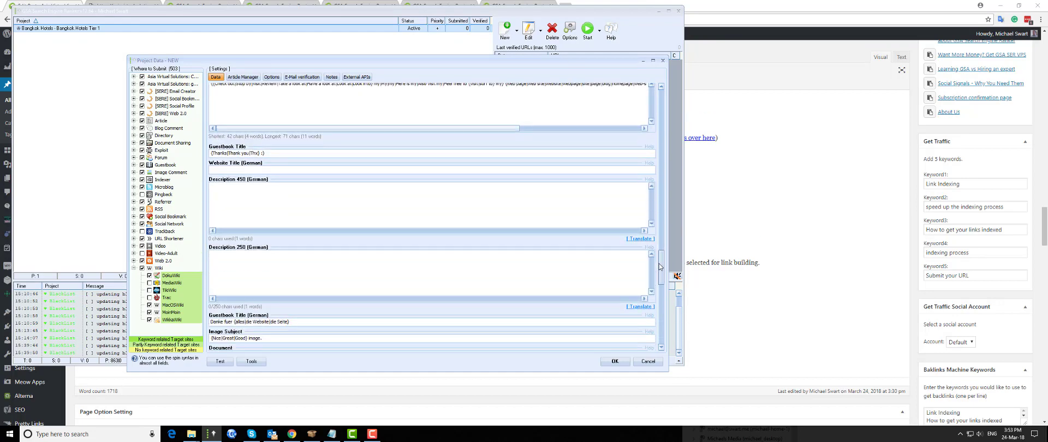
pyautogui.rightClick(280, 199)
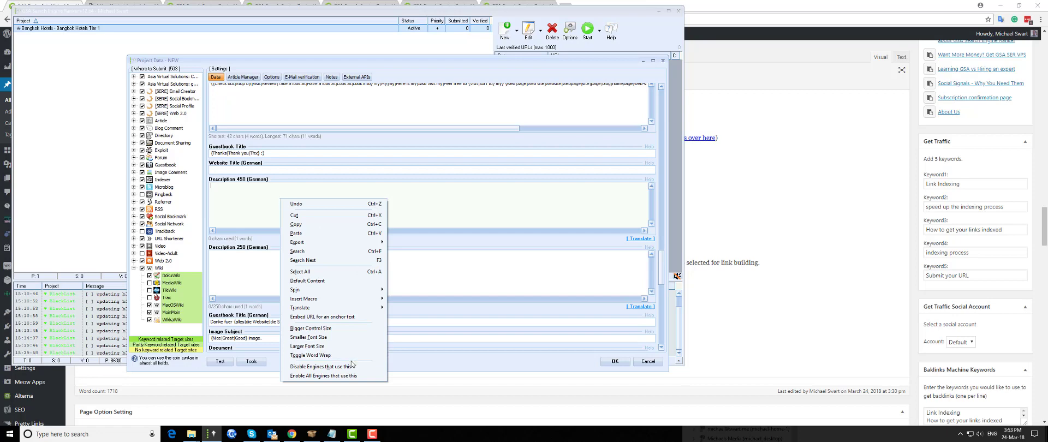
pyautogui.click(320, 367)
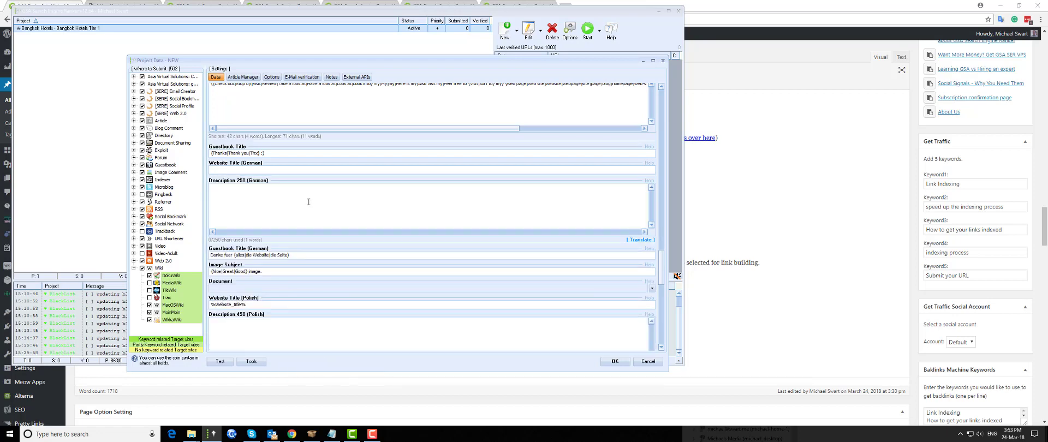
pyautogui.rightClick(308, 202)
pyautogui.click(322, 369)
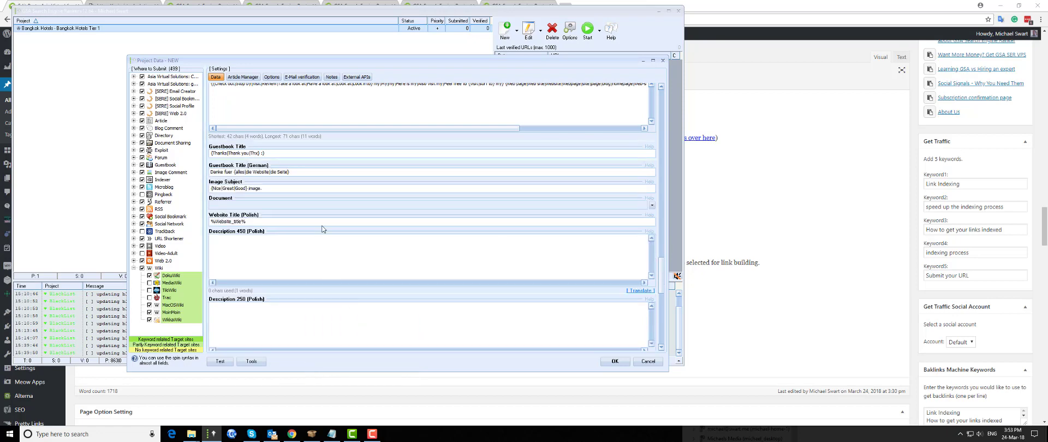
# Disable the engines that use the Polish 450-character and 250-character description fields.
pyautogui.rightClick(306, 243)
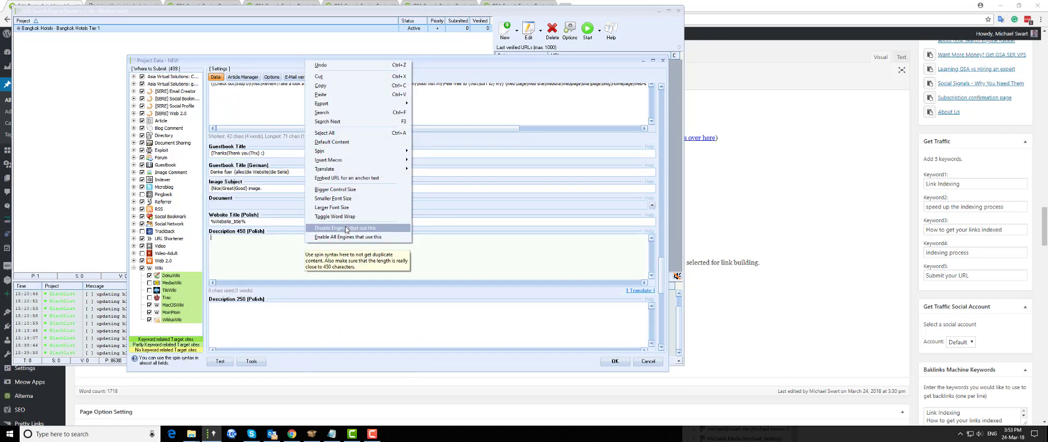
pyautogui.click(345, 227)
pyautogui.rightClick(300, 249)
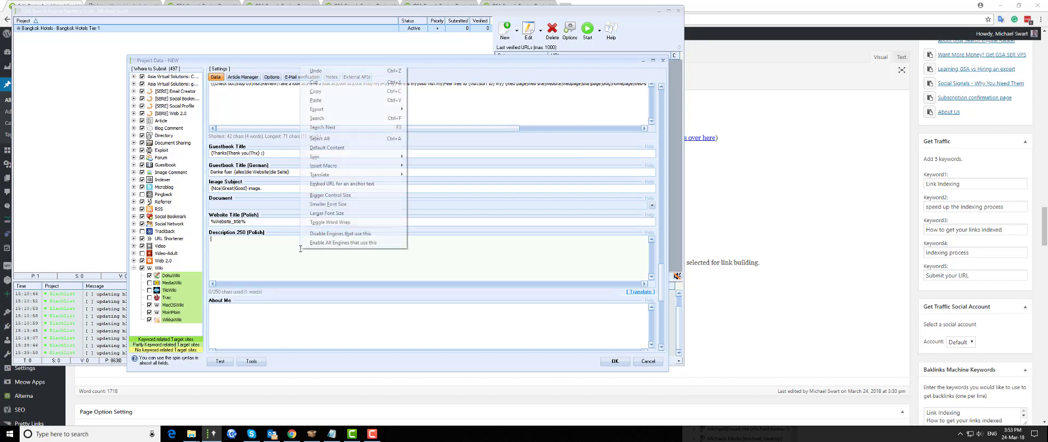
pyautogui.click(334, 234)
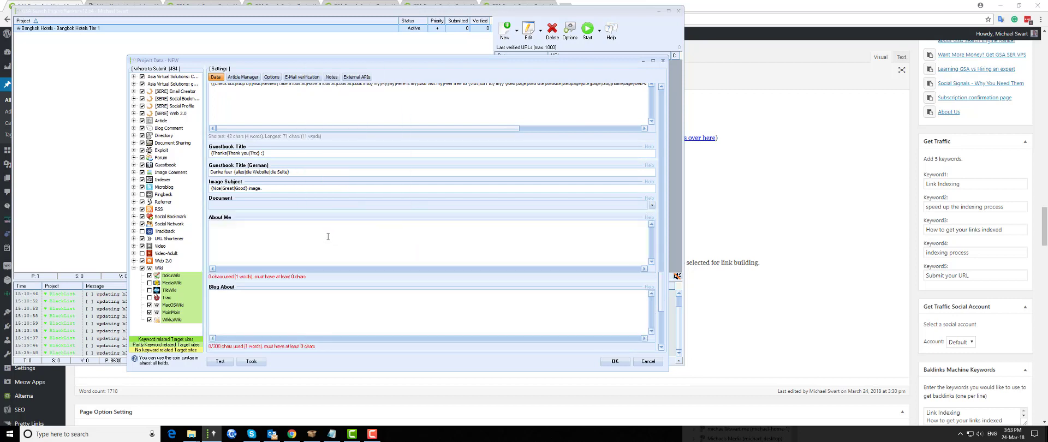
# Disable the engines that use the German guestbook title and the German guestbook comment.
pyautogui.rightClick(323, 172)
pyautogui.click(355, 297)
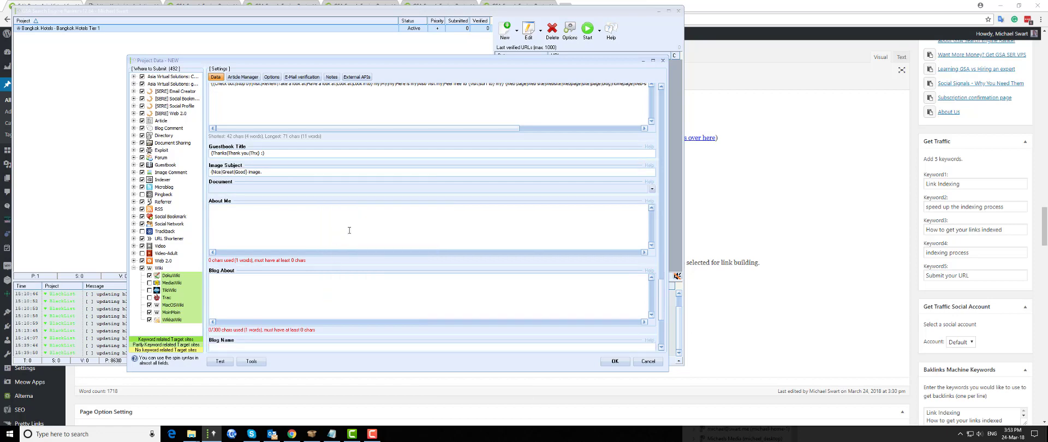
pyautogui.scroll(-5, 661, 293)
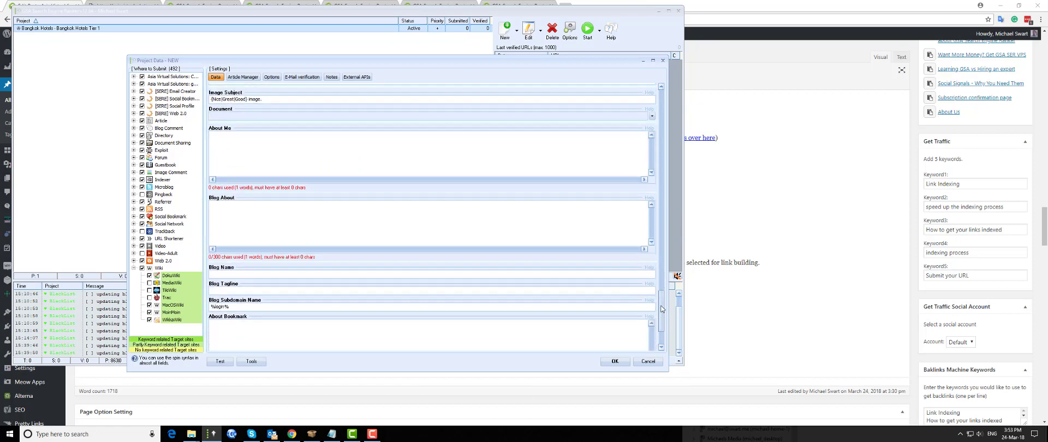
pyautogui.moveTo(659, 334); pyautogui.dragTo(668, 191)
pyautogui.rightClick(362, 225)
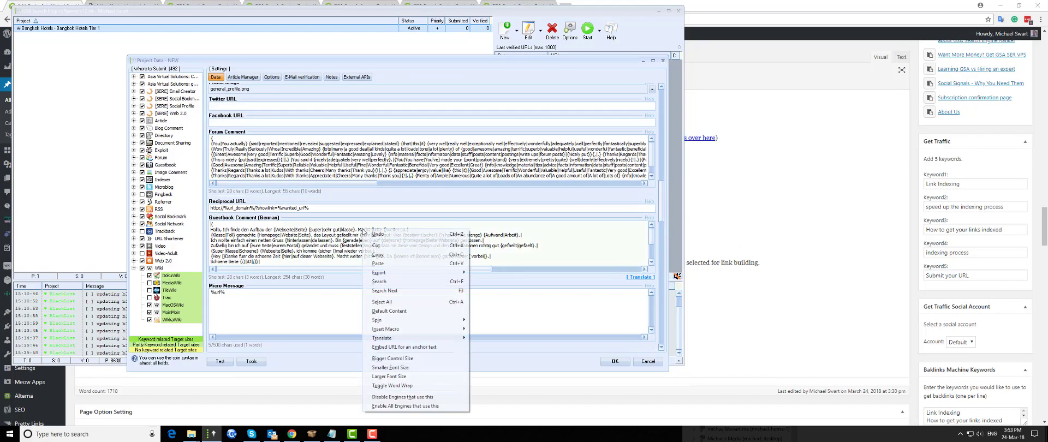
pyautogui.click(415, 396)
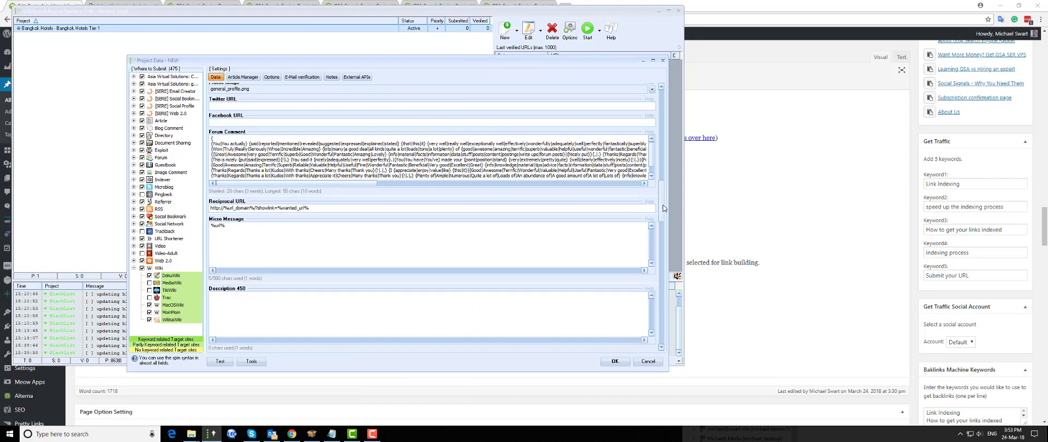
# Start a Kontent Machine content import to auto-fill the new project's data fields.
pyautogui.moveTo(663, 208)
pyautogui.mouseDown()
pyautogui.moveTo(663, 112)
pyautogui.moveTo(666, 221)
pyautogui.moveTo(690, 336)
pyautogui.mouseUp()
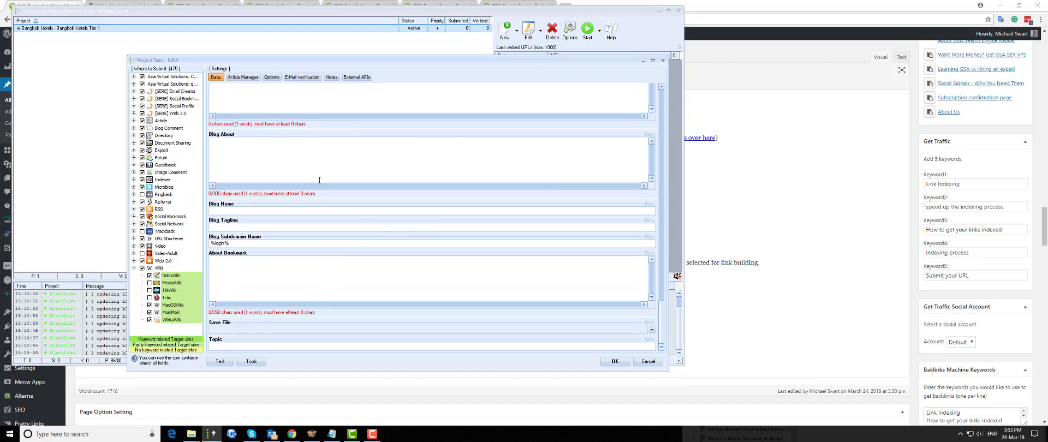
pyautogui.moveTo(663, 323); pyautogui.dragTo(647, 107)
pyautogui.click(252, 361)
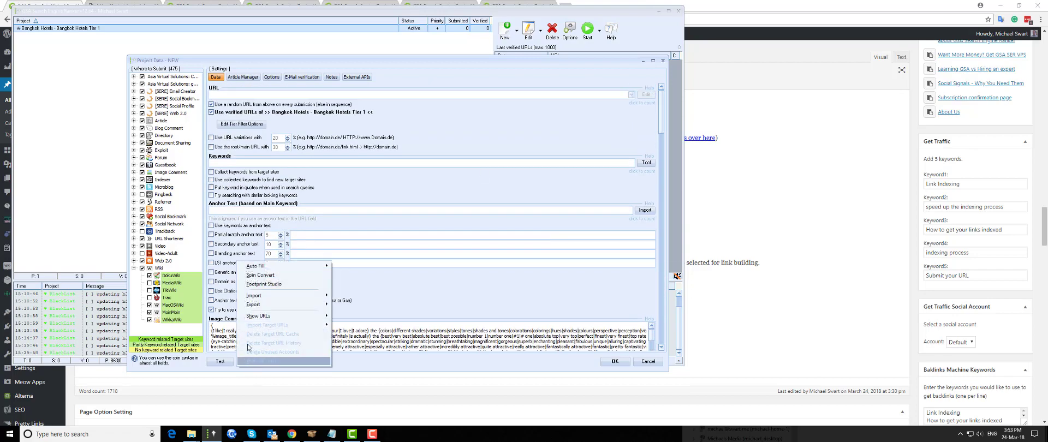
pyautogui.moveTo(264, 265)
pyautogui.moveTo(397, 303)
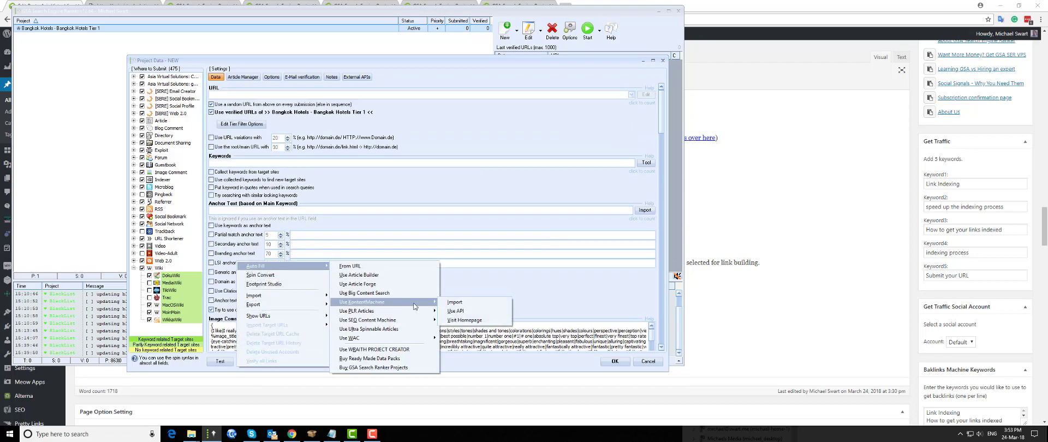
pyautogui.click(479, 302)
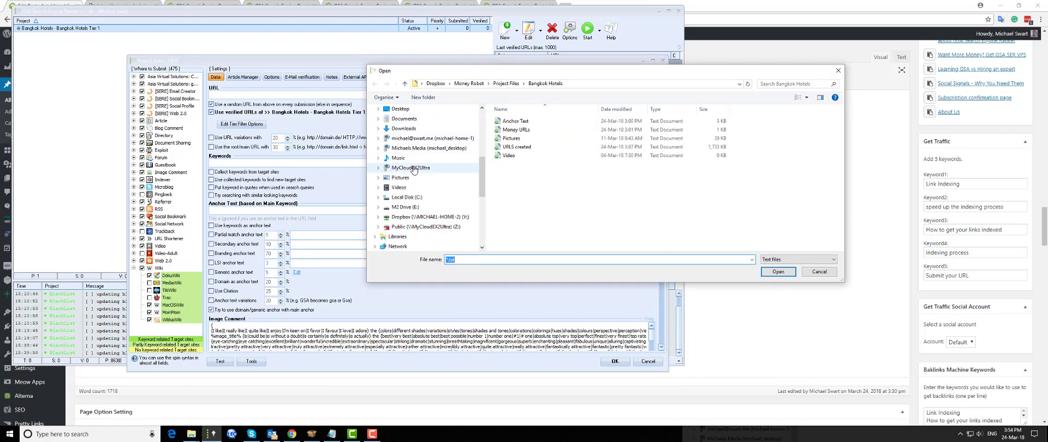
# Browse to Dropbox > Public > Asia Virtual Solutions > Content Creation > KM-Plus > In Progress - 2 Tier > robert blast > Bangkok Hotels > GSA Data.
pyautogui.scroll(4, 413, 170)
pyautogui.scroll(-2, 414, 169)
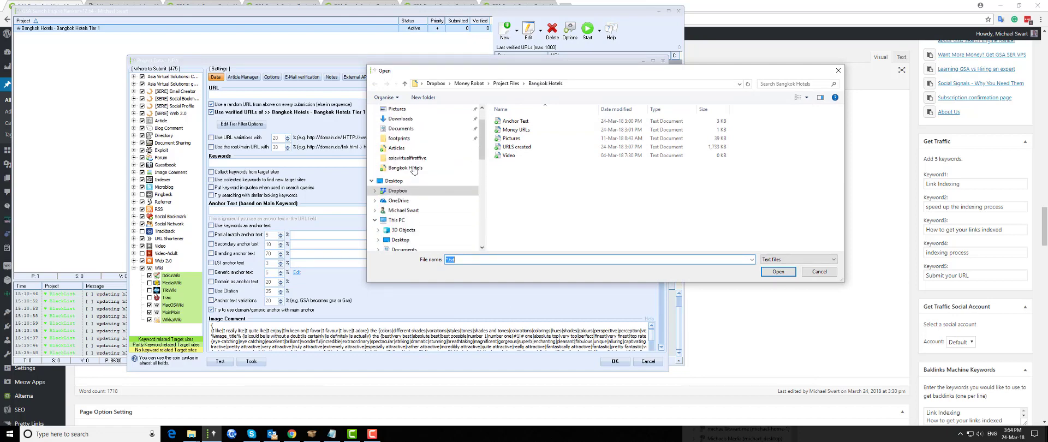
pyautogui.click(397, 192)
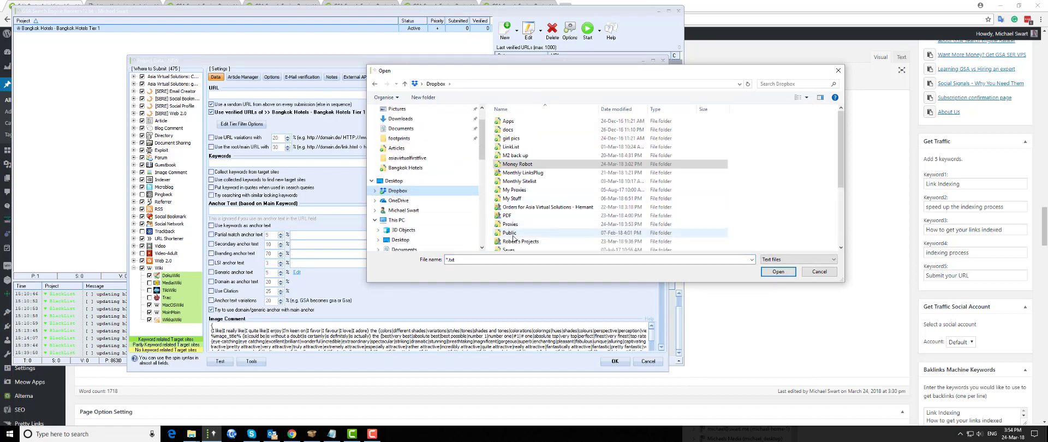
pyautogui.doubleClick(540, 232)
pyautogui.doubleClick(532, 121)
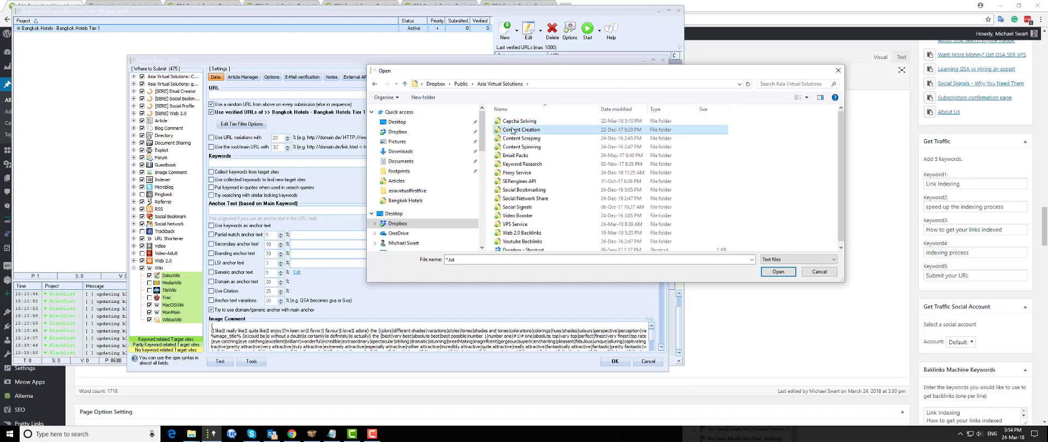
pyautogui.doubleClick(523, 129)
pyautogui.doubleClick(525, 120)
pyautogui.doubleClick(527, 149)
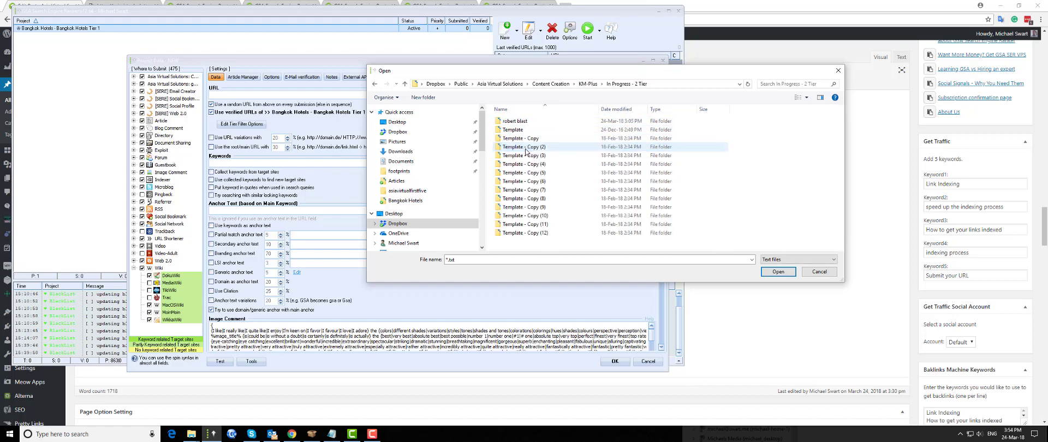
pyautogui.doubleClick(518, 121)
pyautogui.doubleClick(517, 122)
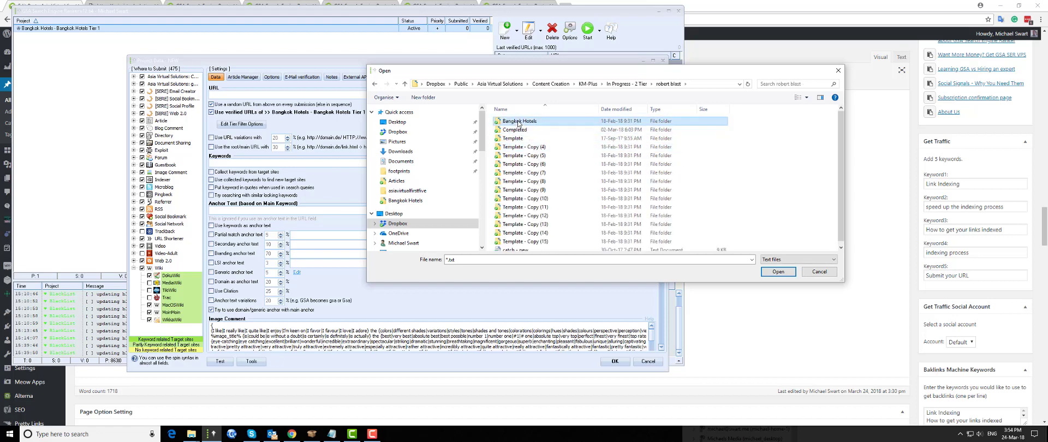
pyautogui.doubleClick(516, 121)
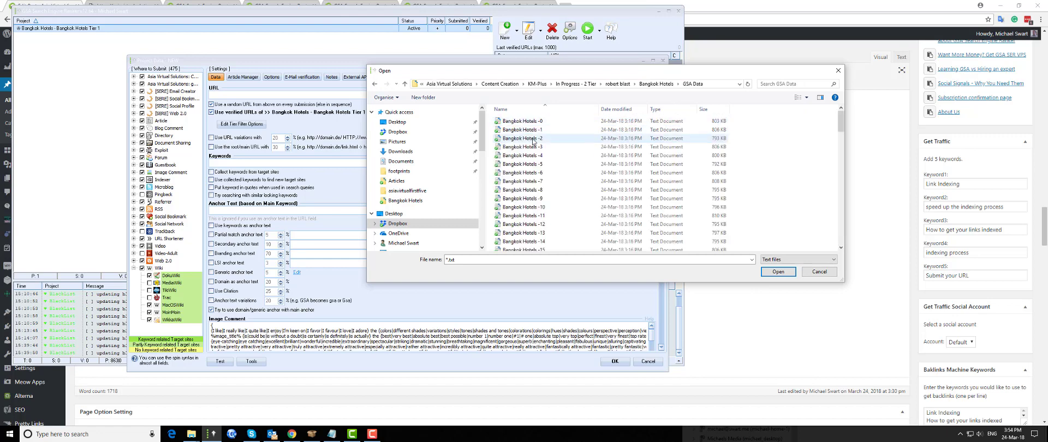
# Load the text files Bangkok Hotels -49 through Bangkok Hotels -99, declining to import certain fields from only one file.
pyautogui.scroll(-10, 533, 142)
pyautogui.click(605, 186)
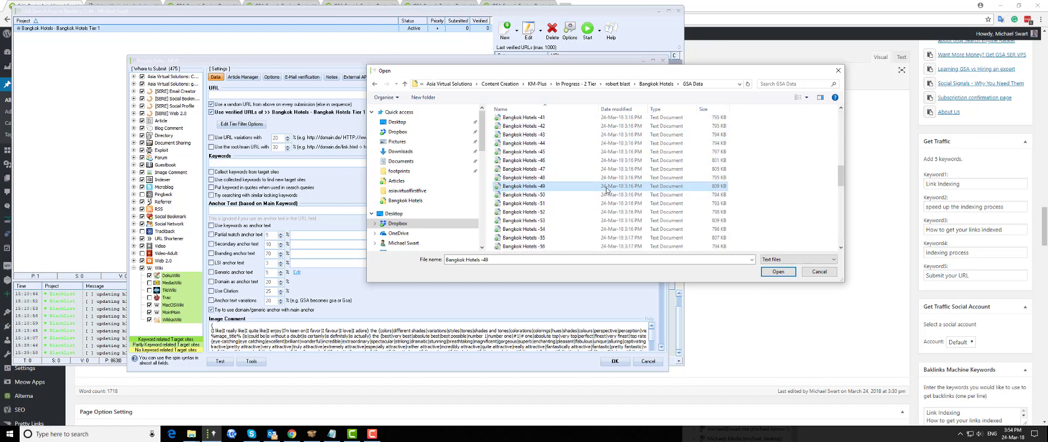
pyautogui.scroll(-14, 608, 205)
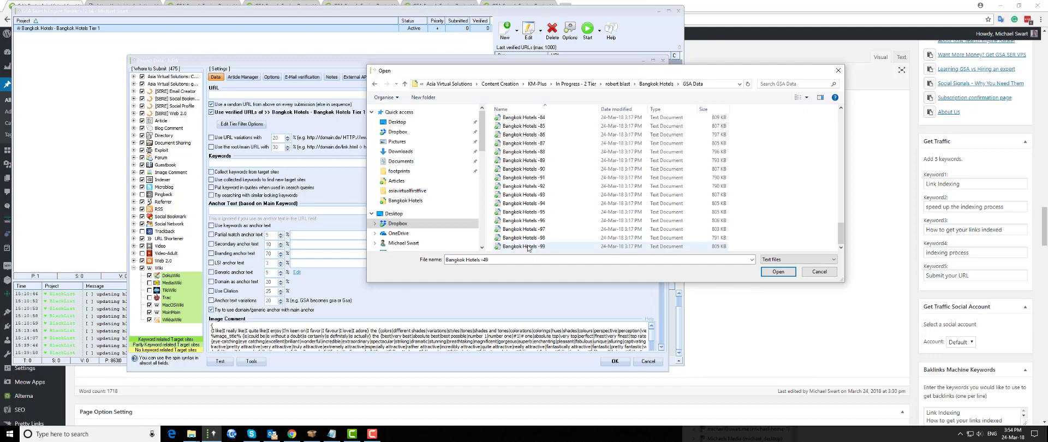
pyautogui.keyDown('shift'); pyautogui.click(545, 246); pyautogui.keyUp('shift')
pyautogui.click(779, 271)
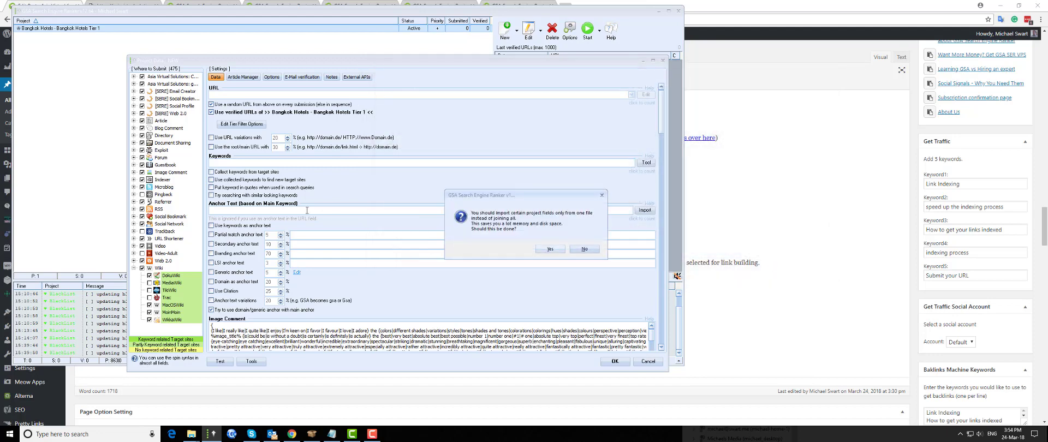
pyautogui.click(588, 250)
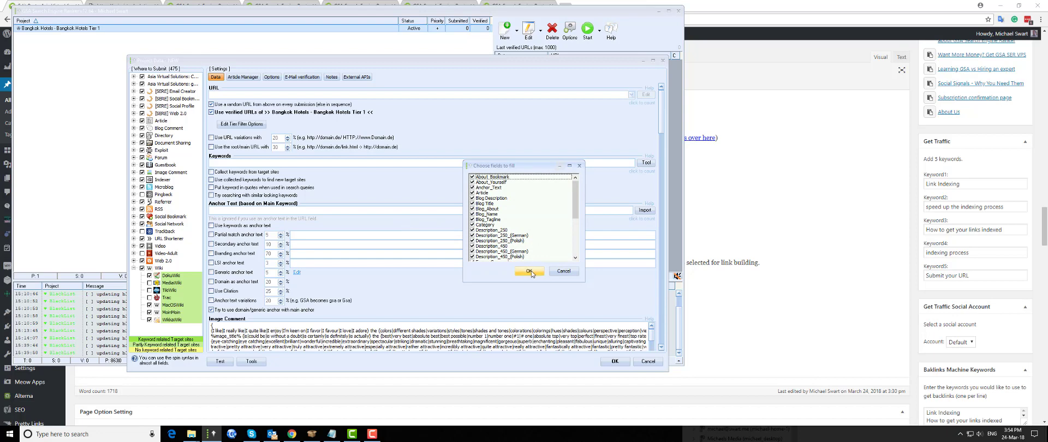
# Fill the project fields from the import, excluding the German and Polish Description_250 and Description_450 fields and the German Website_title.
pyautogui.click(472, 236)
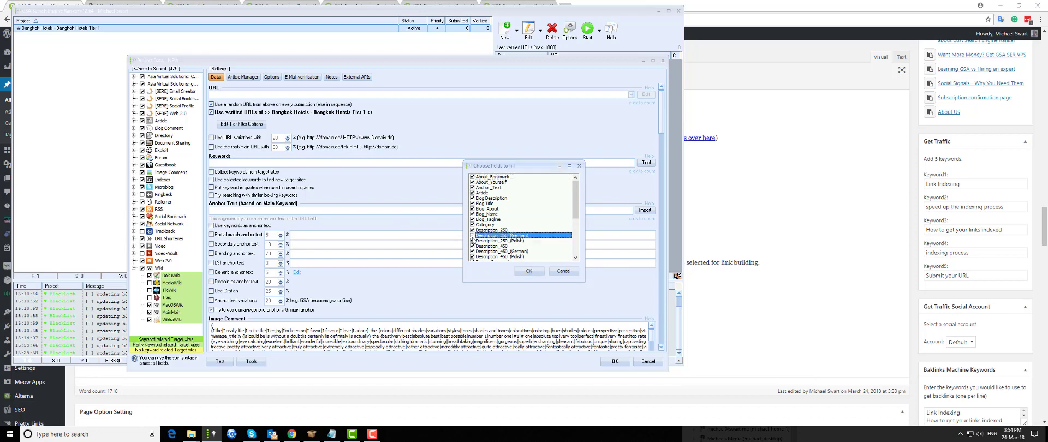
pyautogui.click(472, 241)
pyautogui.click(472, 251)
pyautogui.click(472, 256)
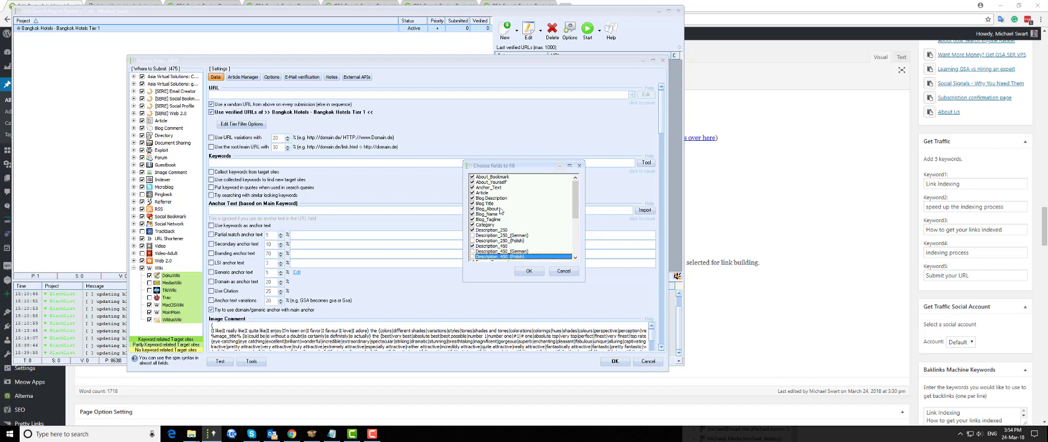
pyautogui.scroll(-2, 500, 216)
pyautogui.scroll(-3, 501, 216)
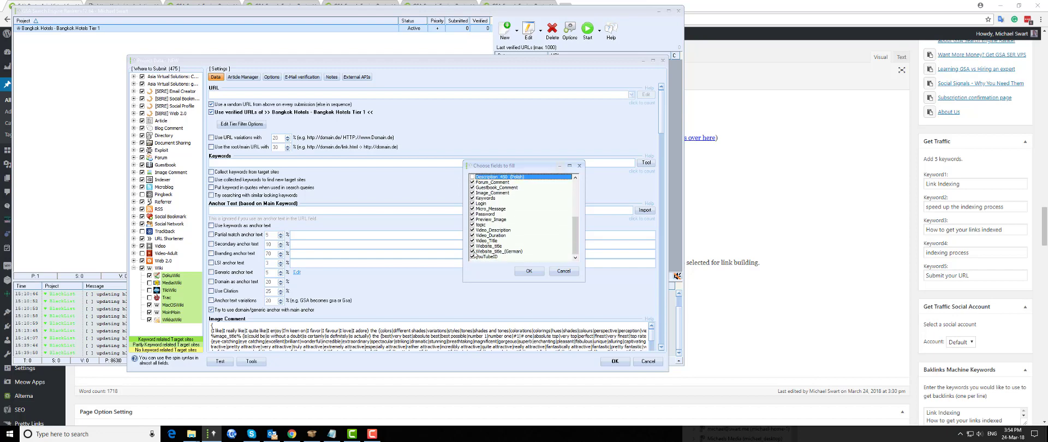
pyautogui.click(472, 251)
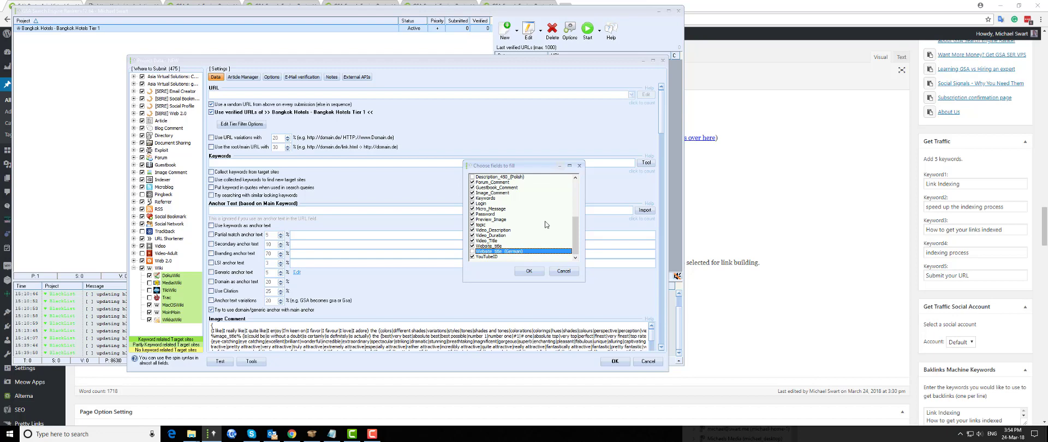
pyautogui.scroll(5, 545, 224)
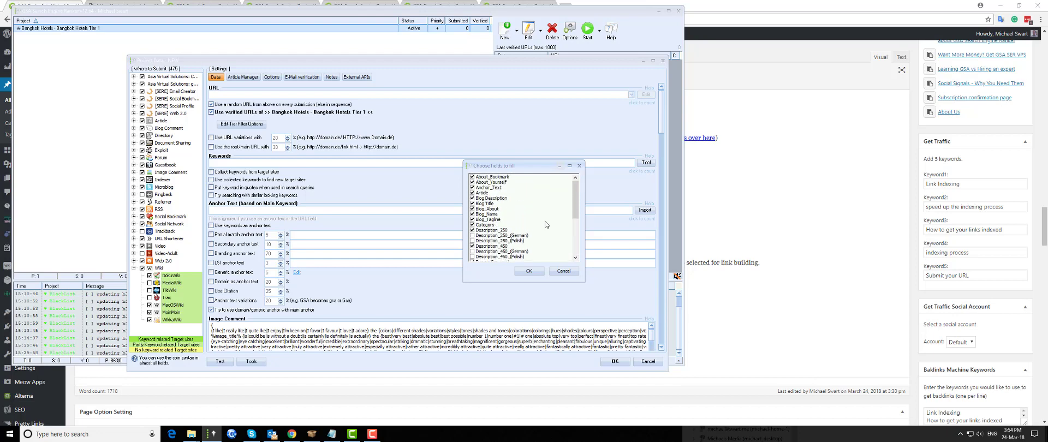
pyautogui.click(529, 271)
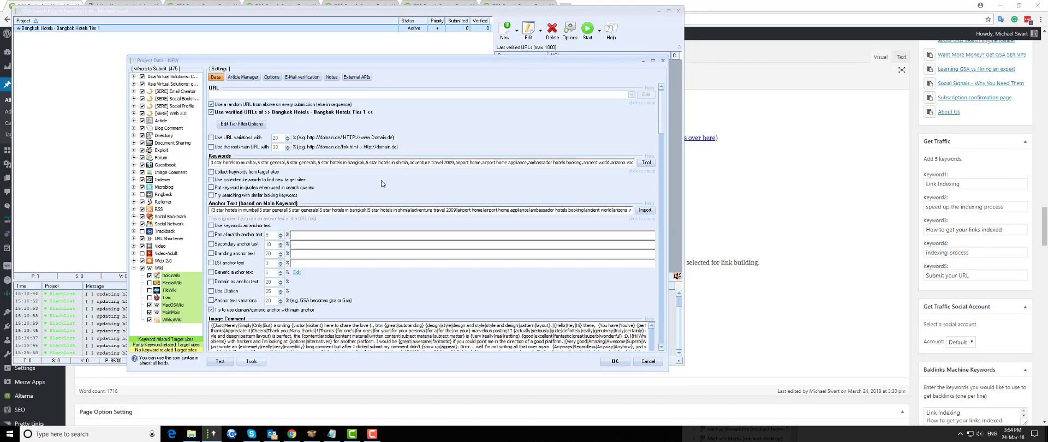
# Review the imported project content and the tier filter options.
pyautogui.scroll(-3, 664, 111)
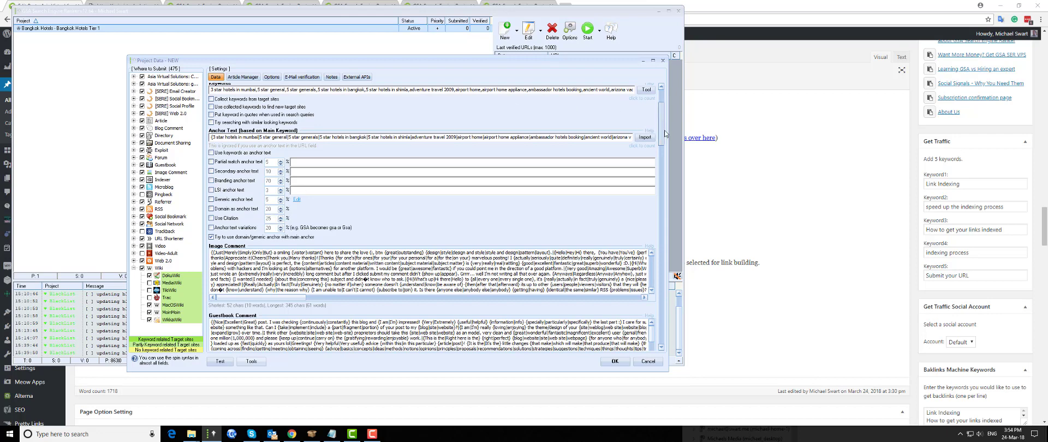
pyautogui.scroll(3, 664, 130)
pyautogui.click(249, 126)
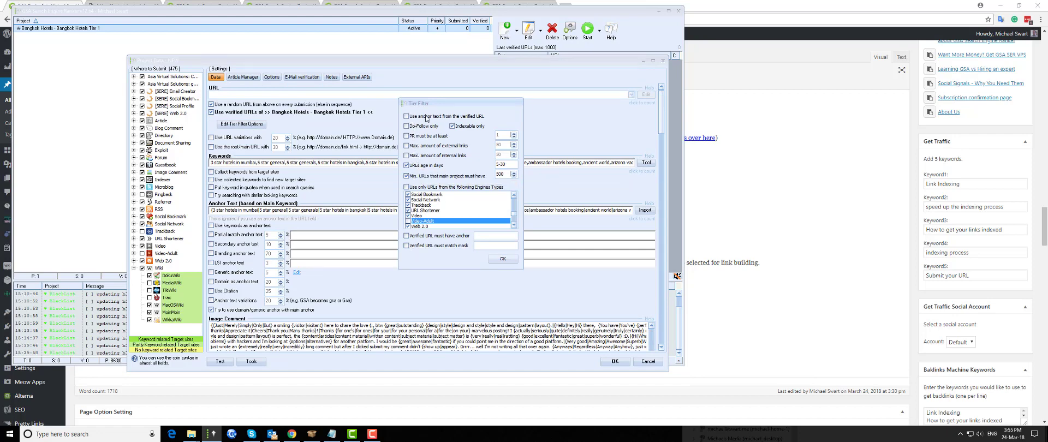
pyautogui.click(502, 259)
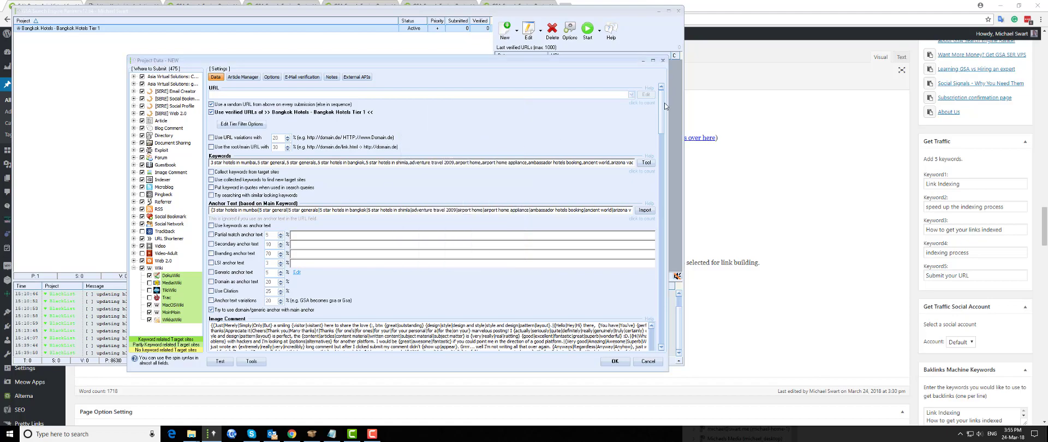
pyautogui.moveTo(665, 105); pyautogui.dragTo(424, 81)
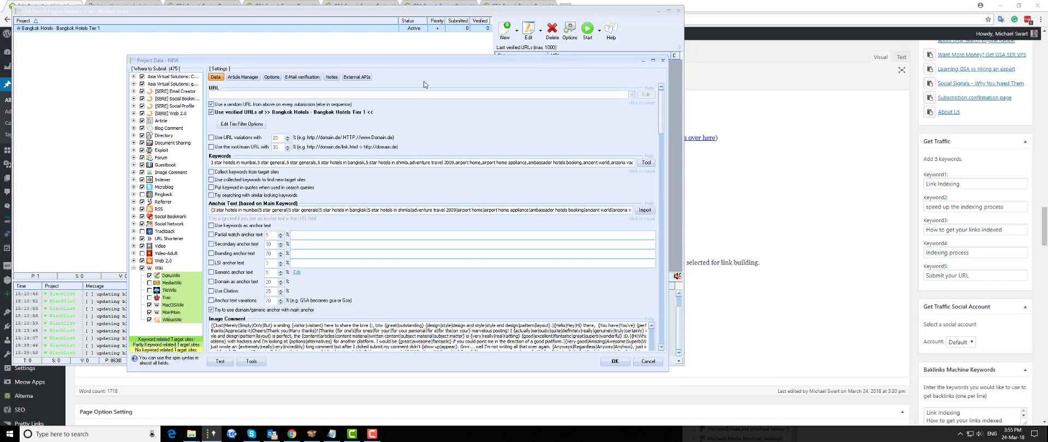
# Enable re-verification of existing backlinks in the project options and set it to every 6 days.
pyautogui.click(271, 77)
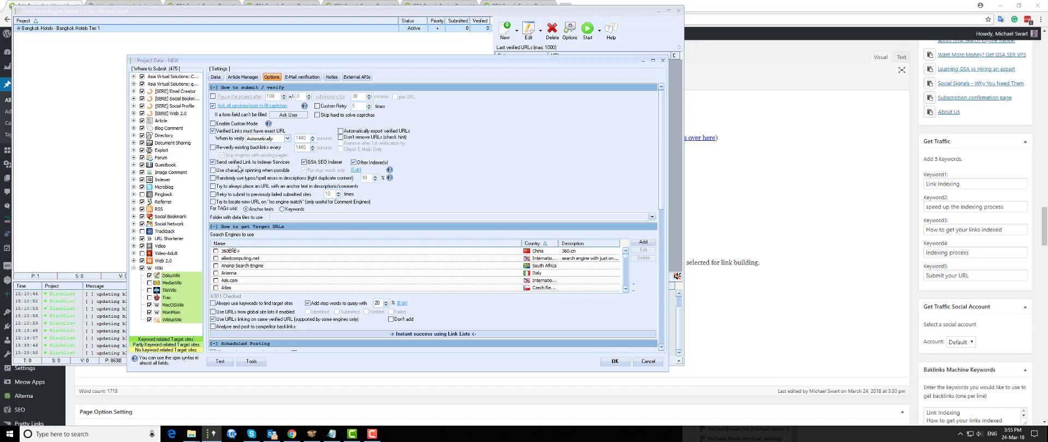
pyautogui.click(213, 148)
pyautogui.moveTo(310, 148); pyautogui.dragTo(279, 148)
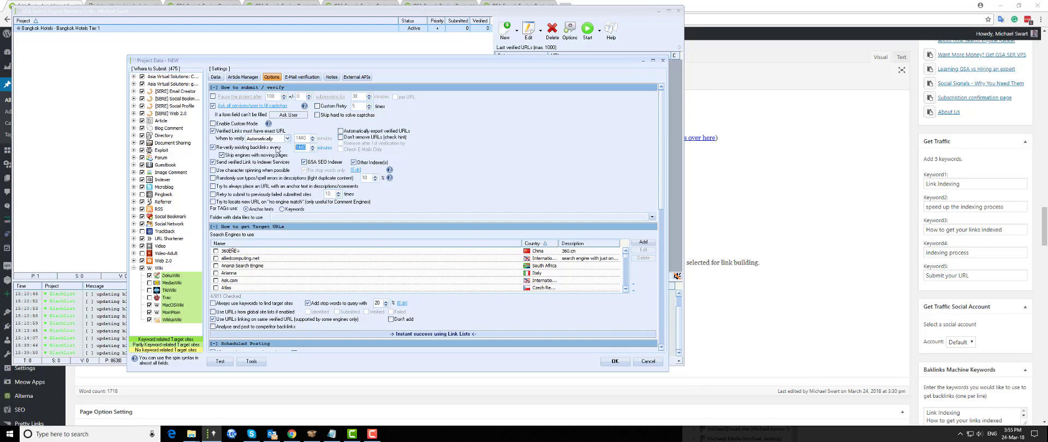
pyautogui.write('6')
# Uncheck all search engines used for getting target URLs.
pyautogui.moveTo(663, 113); pyautogui.dragTo(657, 128)
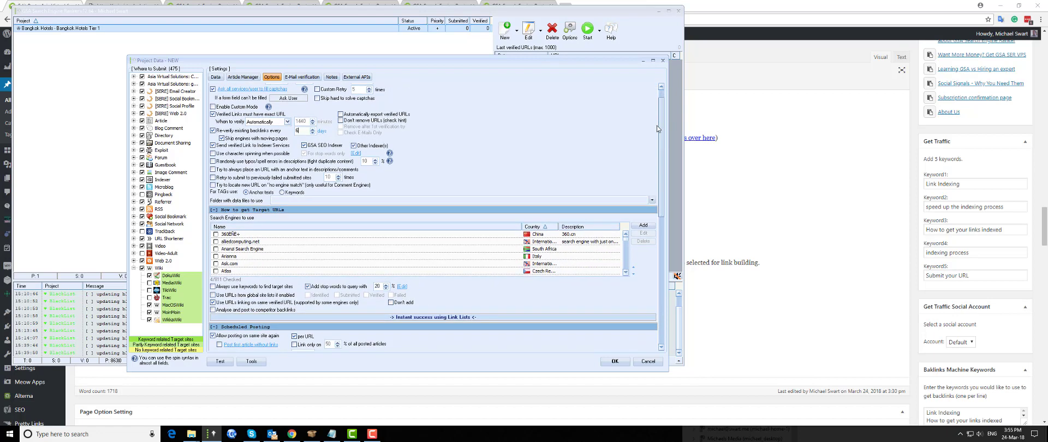
pyautogui.moveTo(658, 129); pyautogui.dragTo(643, 180)
pyautogui.rightClick(284, 136)
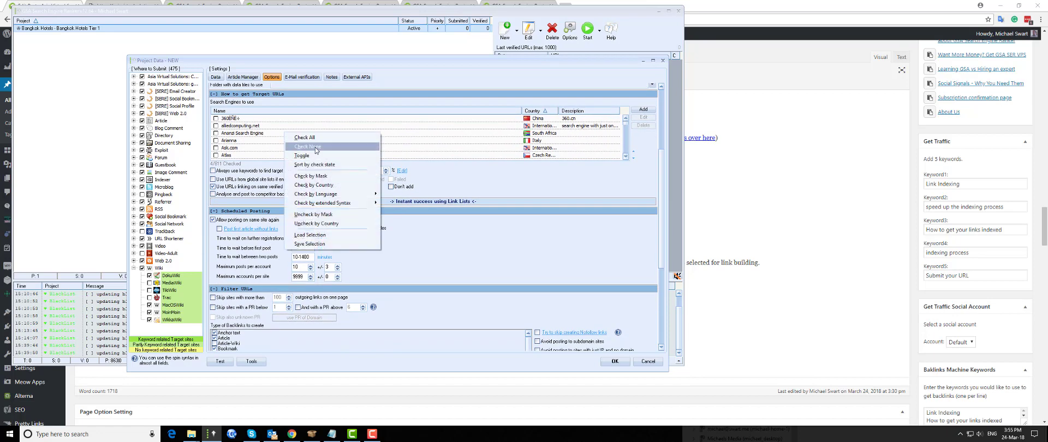
pyautogui.click(318, 147)
# Enable using URLs from the global site lists, with the Submitted and Verified lists selected.
pyautogui.click(214, 179)
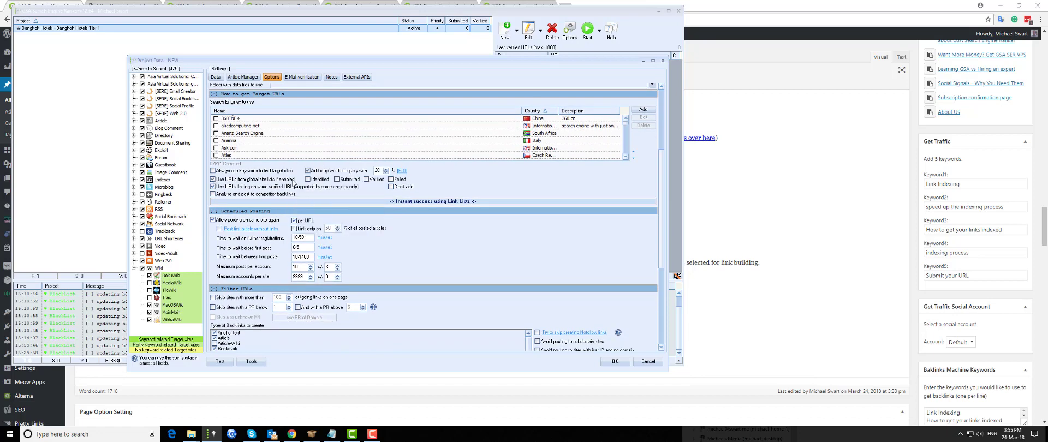
pyautogui.click(337, 180)
pyautogui.click(366, 179)
# Review the scheduled posting, URL filter and e-mail verification settings, and collapse the Wiki engine category.
pyautogui.scroll(-3, 666, 169)
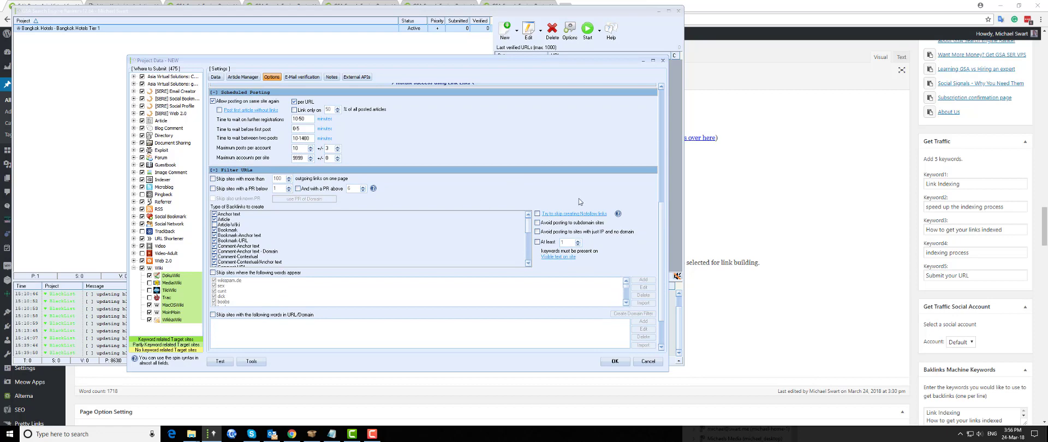
pyautogui.scroll(-1, 663, 208)
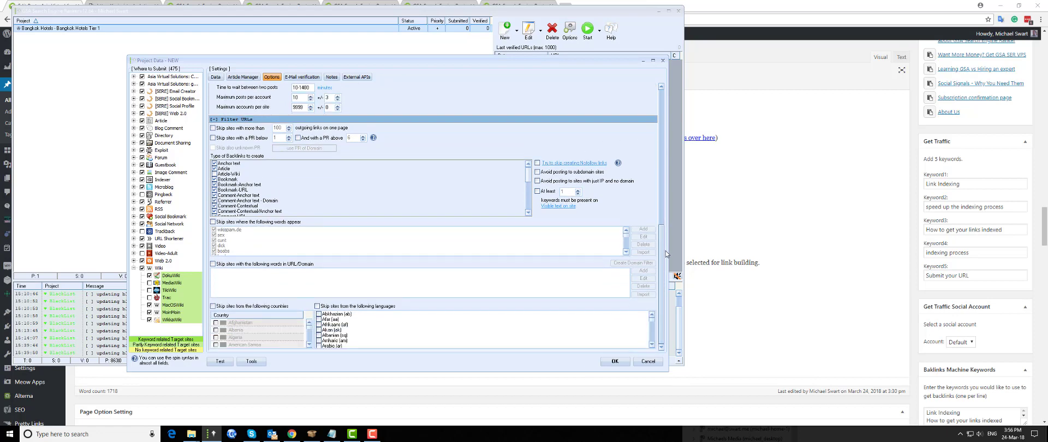
pyautogui.scroll(1, 436, 218)
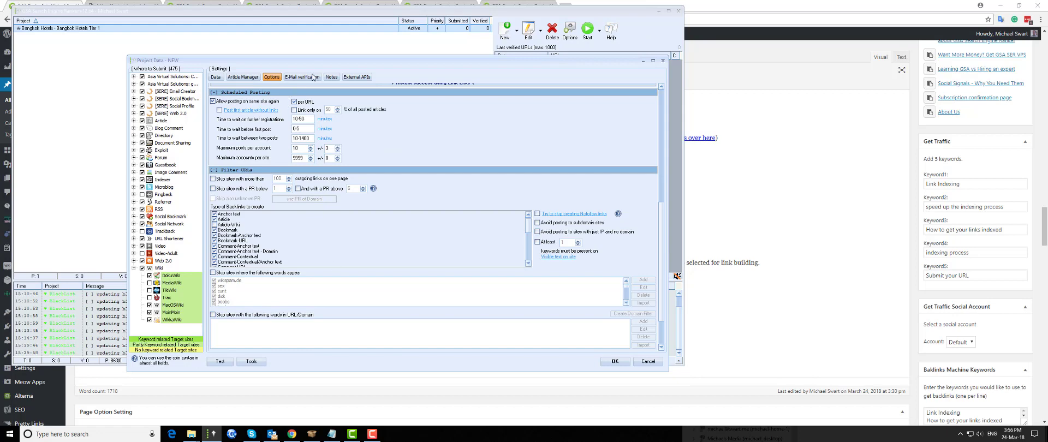
pyautogui.click(313, 77)
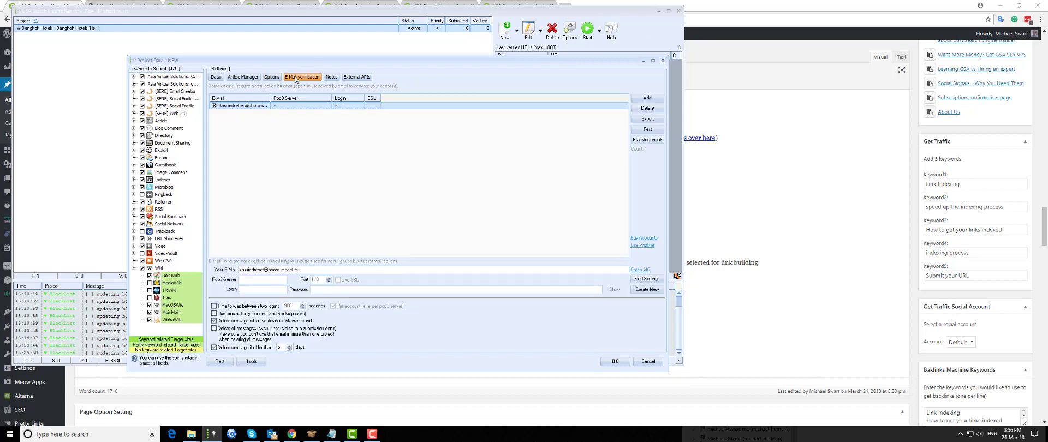
pyautogui.click(215, 77)
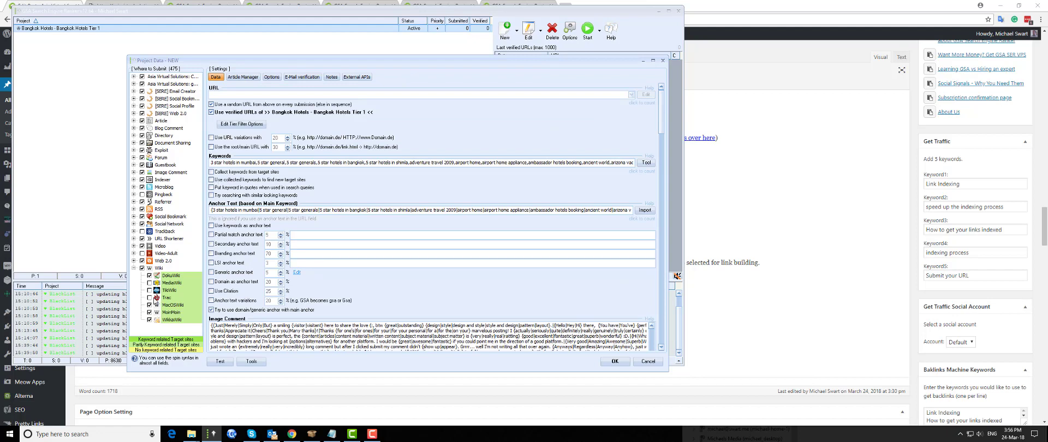
pyautogui.click(133, 268)
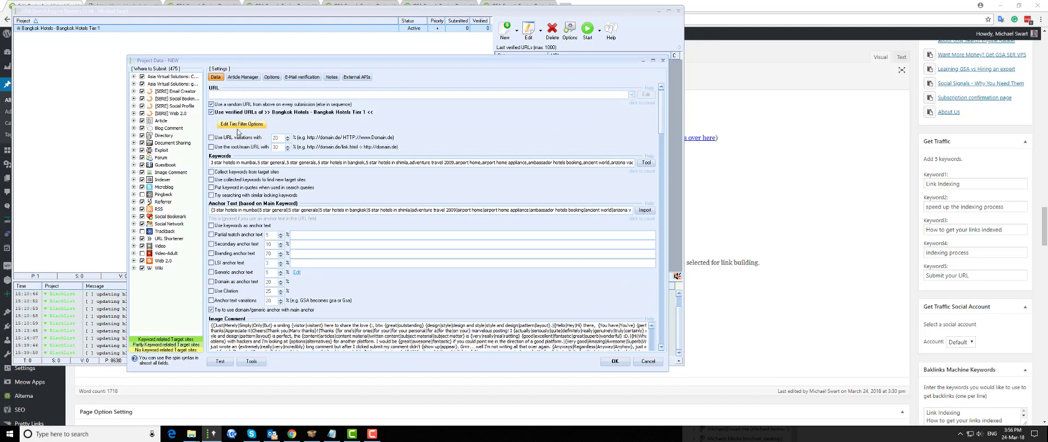
# Try to save the new project and locate the empty Company Name field in the project data.
pyautogui.click(615, 362)
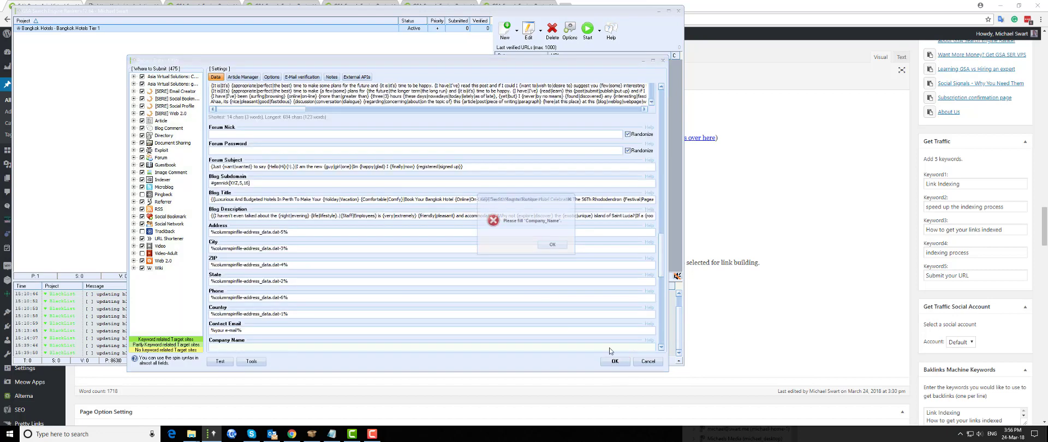
pyautogui.click(557, 245)
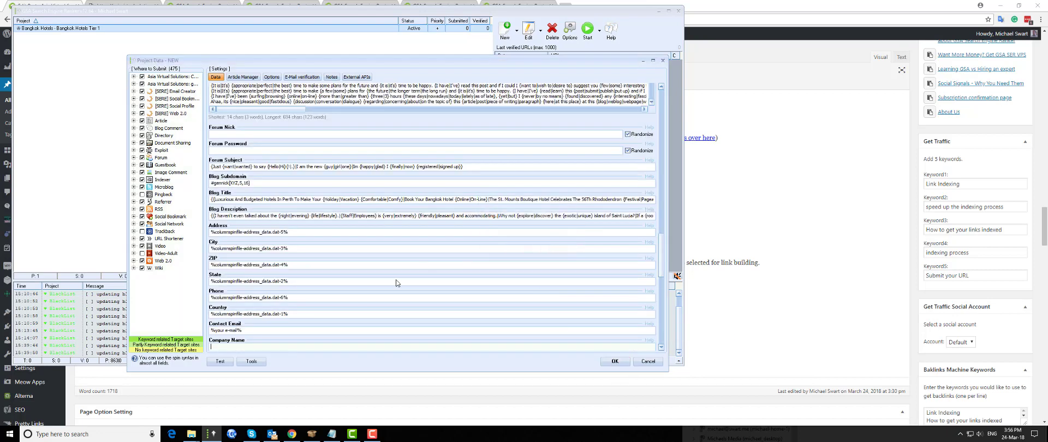
pyautogui.scroll(-3, 663, 248)
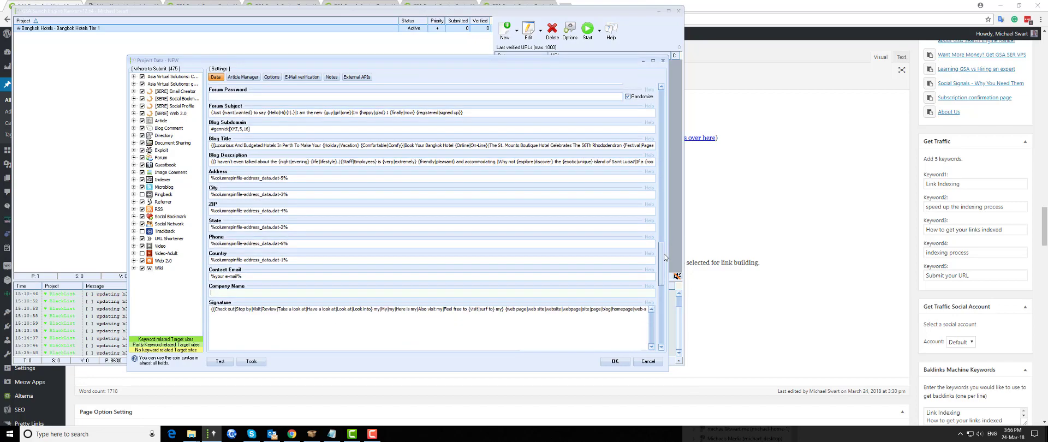
# Move both Bangkok Hotels folder windows aside on the desktop and open the text file New Text Document (2).
pyautogui.click(1001, 6)
pyautogui.click(1001, 6)
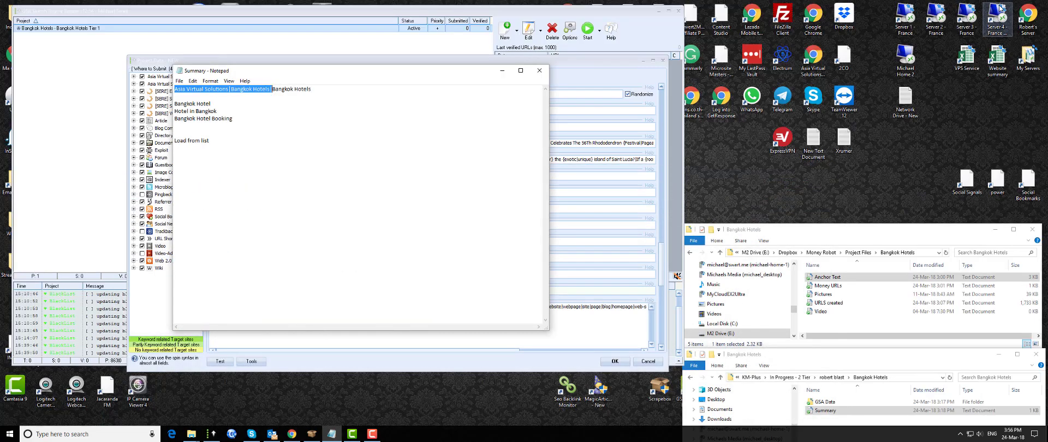
pyautogui.moveTo(873, 228); pyautogui.dragTo(606, 228)
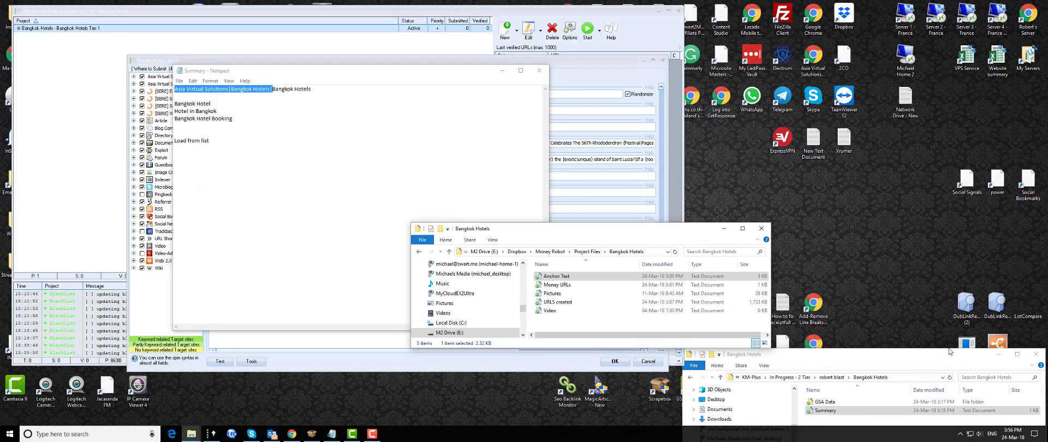
pyautogui.moveTo(911, 356); pyautogui.dragTo(641, 353)
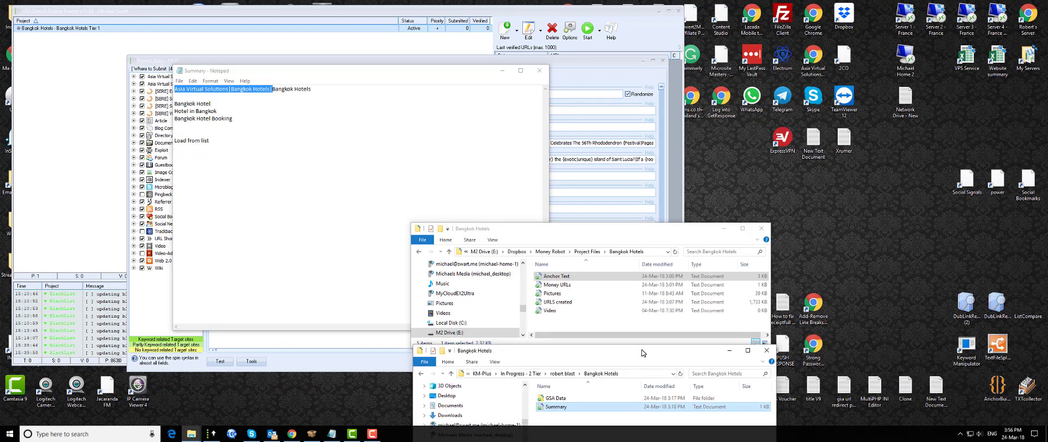
pyautogui.doubleClick(937, 389)
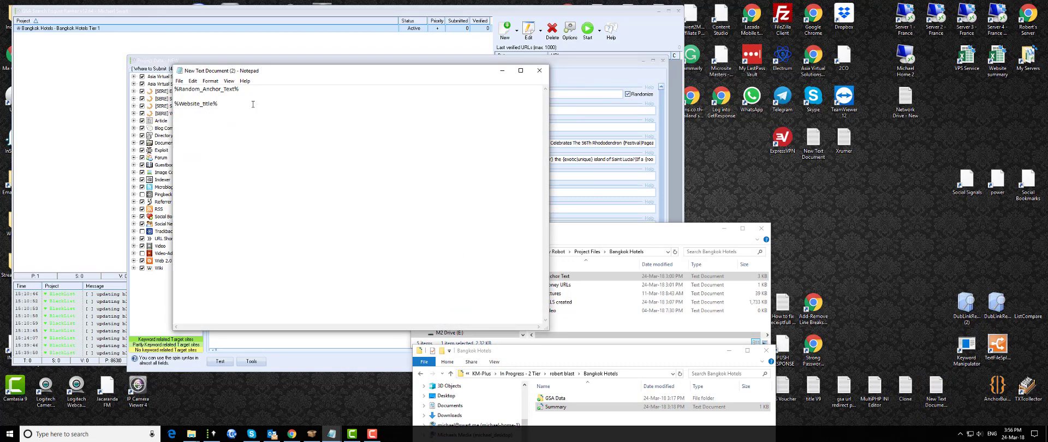
# Copy the %Random_Anchor_Text% macro from the text file into the project's Company Name field.
pyautogui.moveTo(239, 89); pyautogui.dragTo(164, 87)
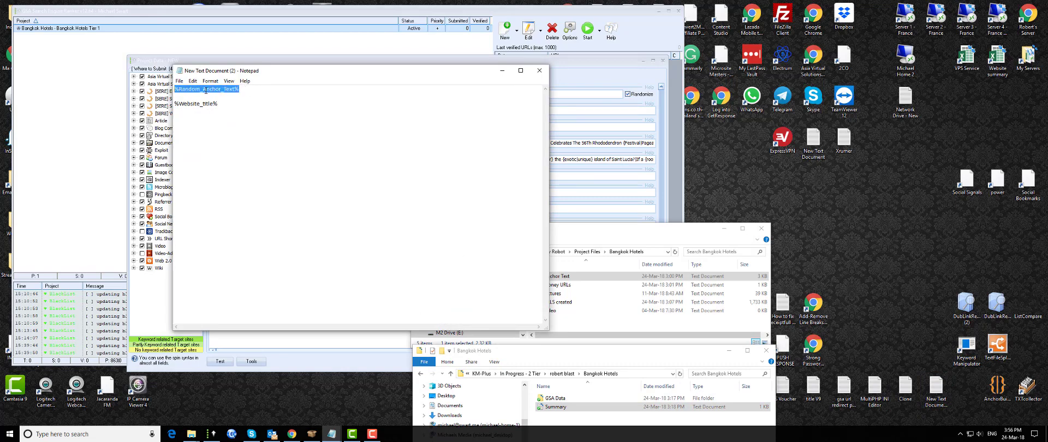
pyautogui.rightClick(206, 90)
pyautogui.click(223, 112)
pyautogui.moveTo(282, 74); pyautogui.dragTo(803, 159)
pyautogui.click(578, 62)
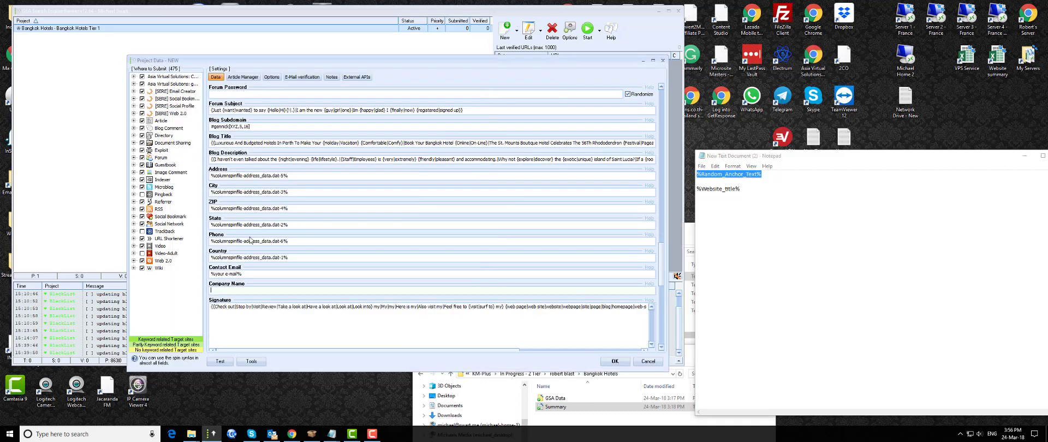
pyautogui.rightClick(217, 290)
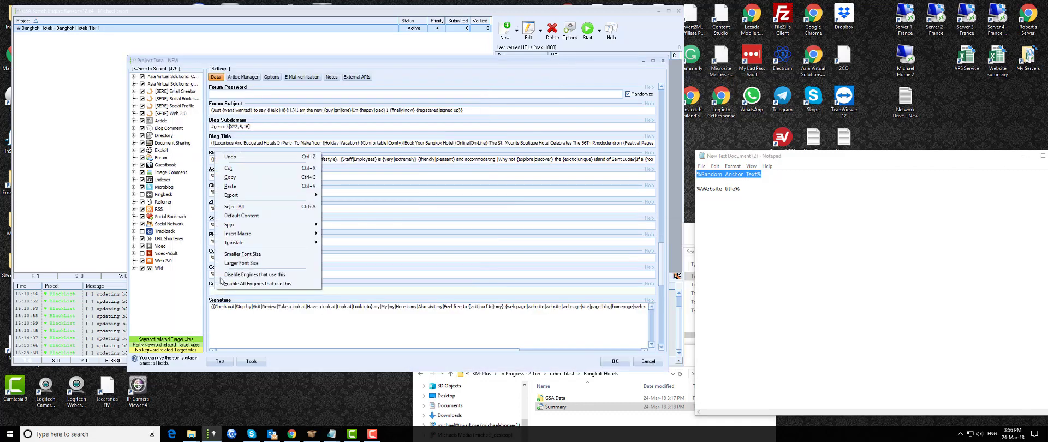
pyautogui.click(240, 188)
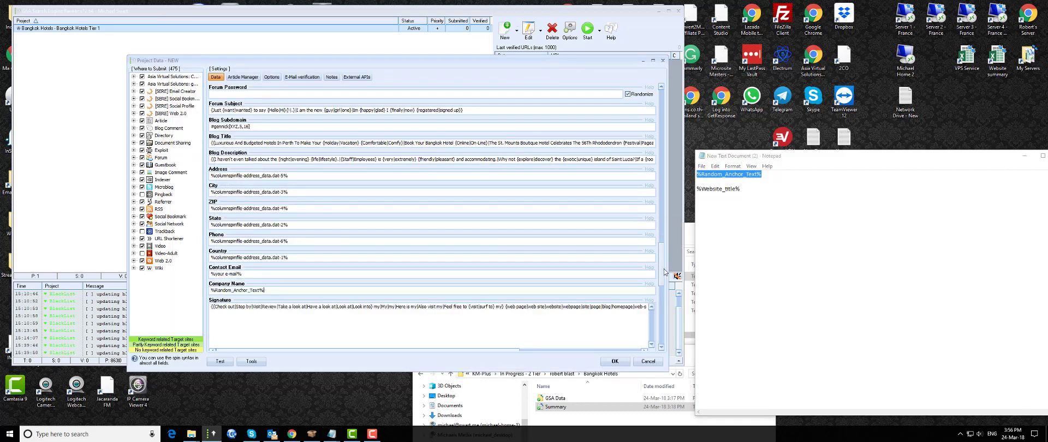
# Open the folder Bangkok Hotels-2 Jan18 inside the PDF folder of Dropbox in File Explorer.
pyautogui.moveTo(662, 270); pyautogui.dragTo(666, 305)
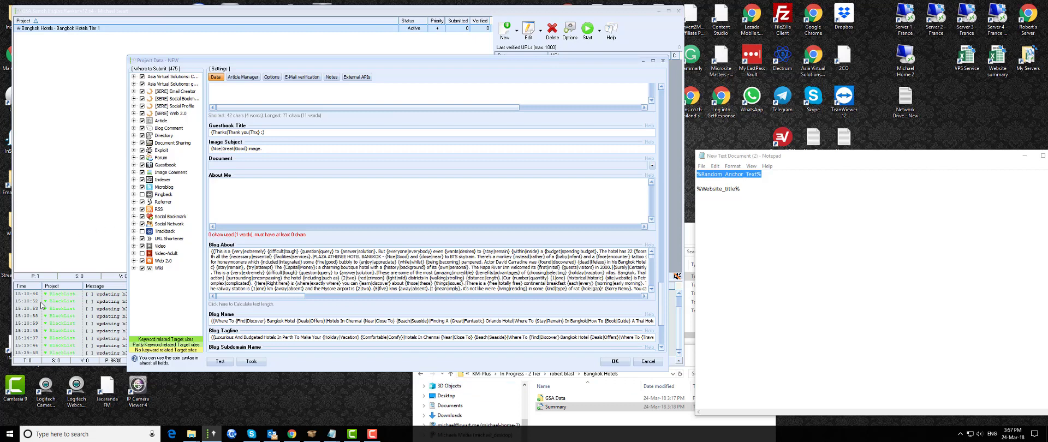
pyautogui.moveTo(191, 432)
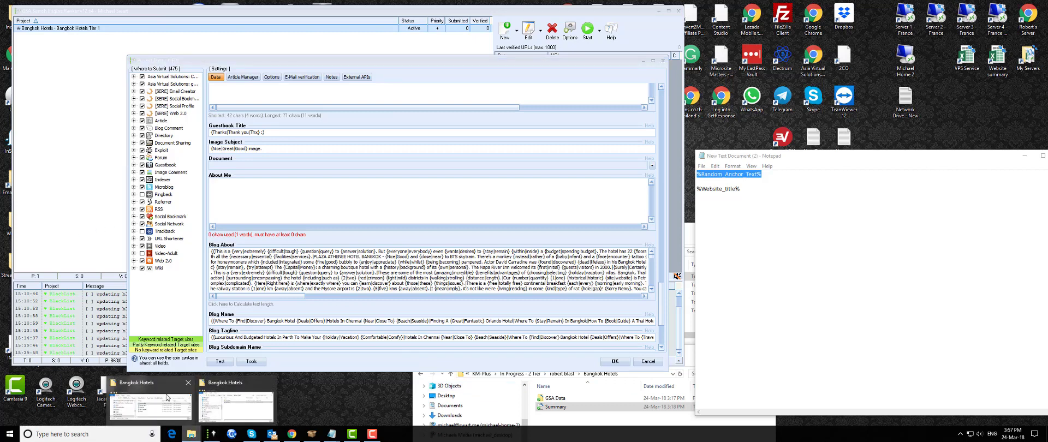
pyautogui.doubleClick(2, 269)
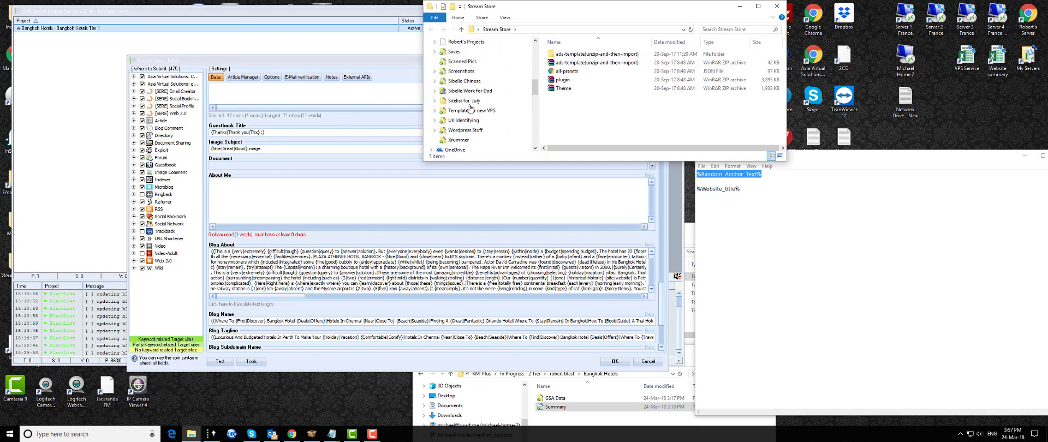
pyautogui.scroll(5, 469, 104)
pyautogui.click(454, 65)
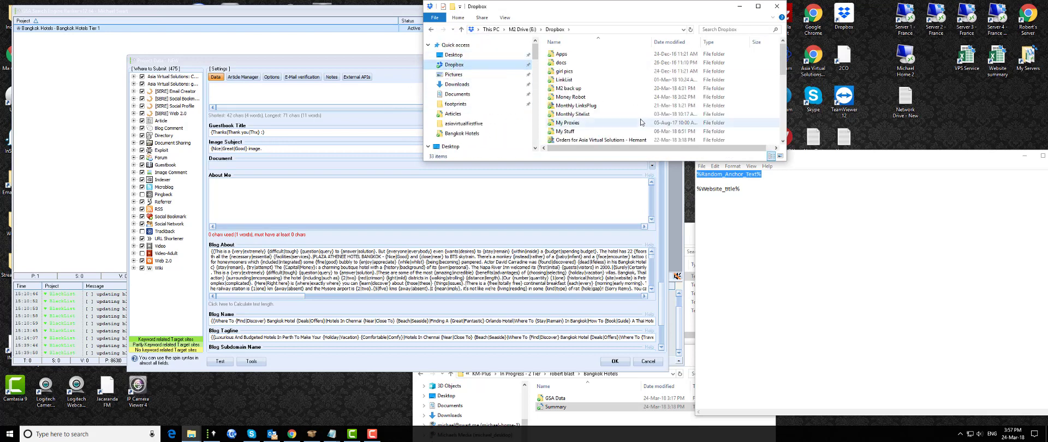
pyautogui.scroll(-7, 642, 122)
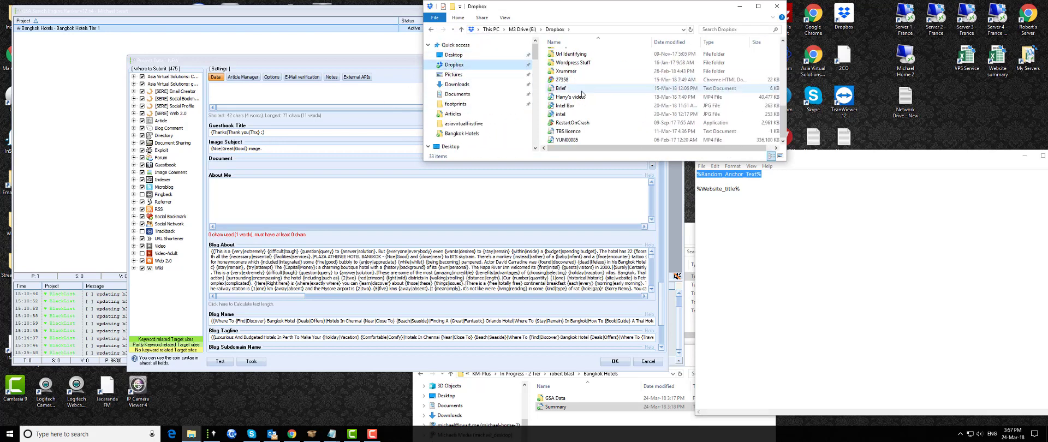
pyautogui.scroll(4, 581, 94)
pyautogui.doubleClick(562, 60)
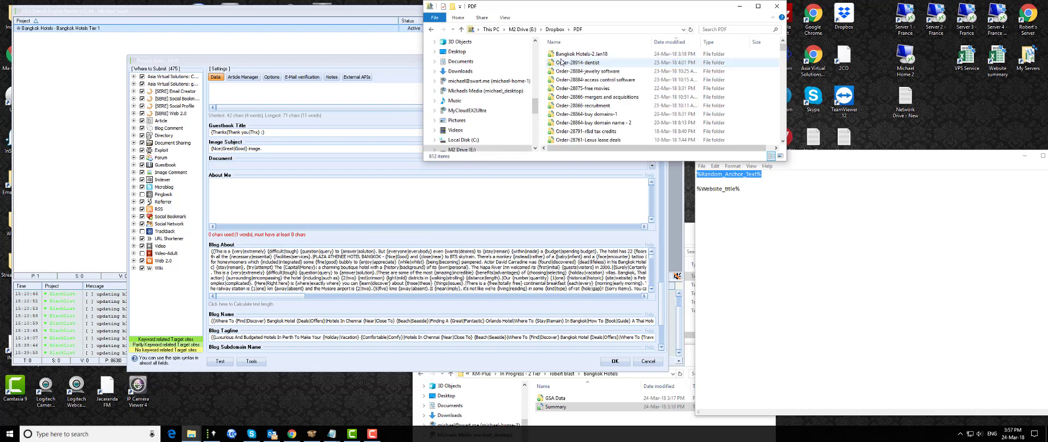
pyautogui.click(570, 55)
pyautogui.doubleClick(570, 55)
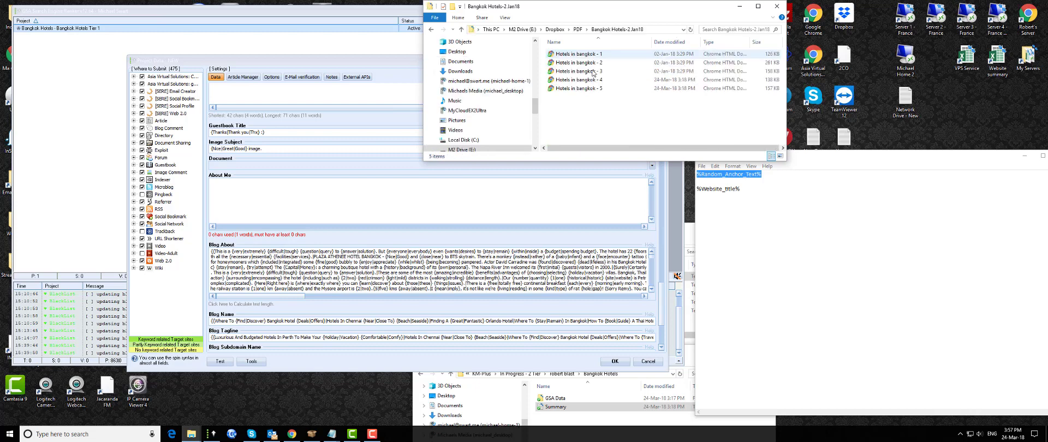
# Paste the Dropbox link of the file Hotels in bangkok - 4 into the Document field, trimmed to end in .pdf.
pyautogui.rightClick(576, 81)
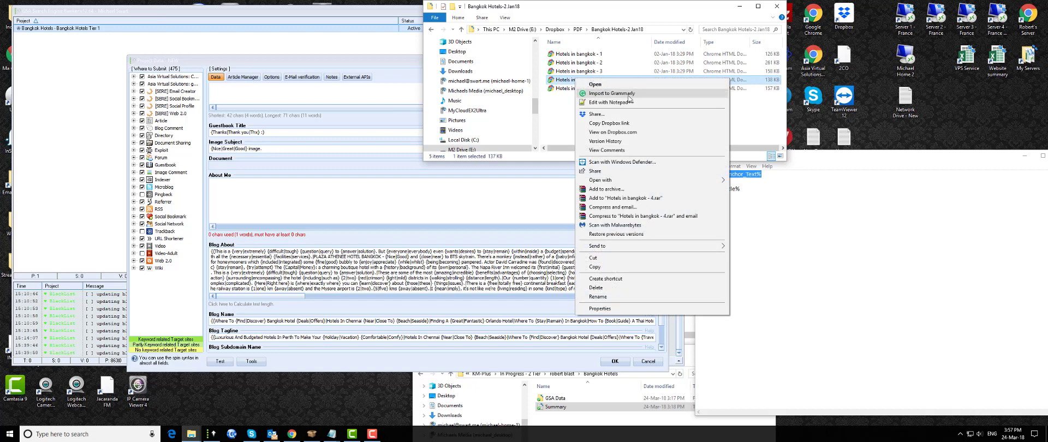
pyautogui.click(600, 120)
pyautogui.click(261, 174)
pyautogui.rightClick(224, 164)
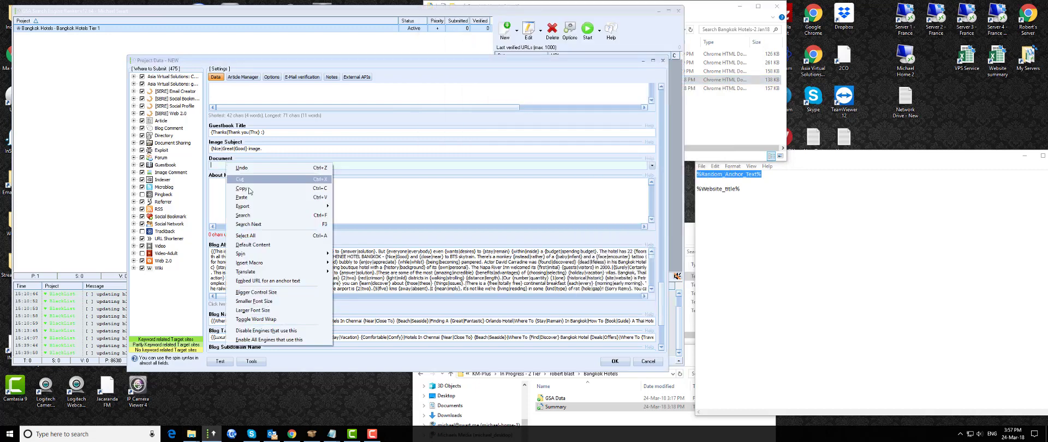
pyautogui.click(240, 201)
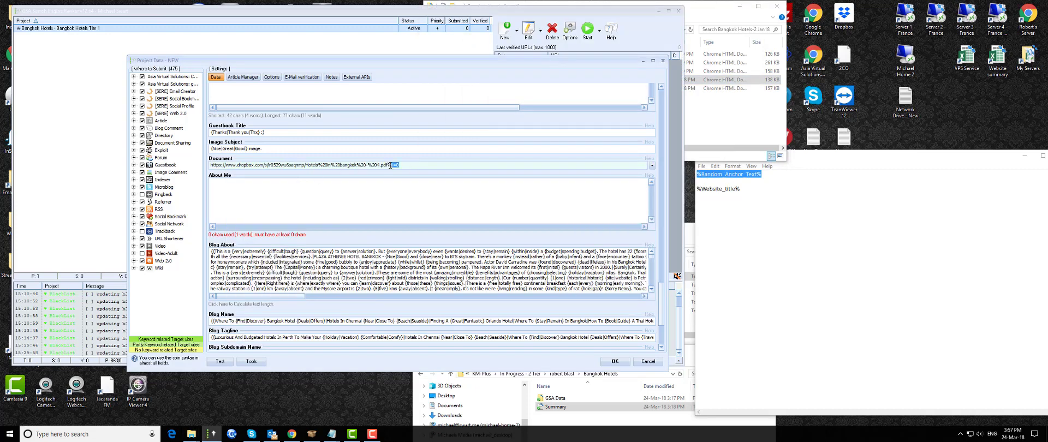
pyautogui.write('f')
# Copy the whole About Yourself text into the empty About Me field.
pyautogui.scroll(-3, 665, 330)
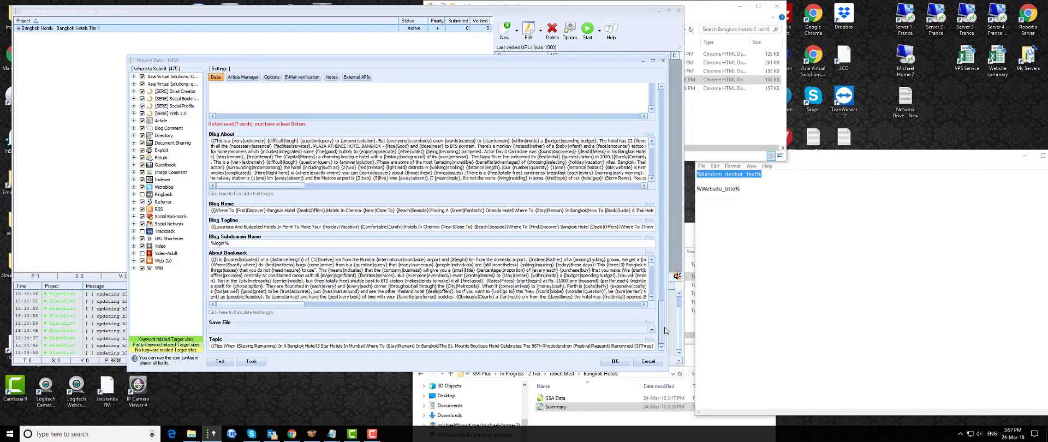
pyautogui.moveTo(665, 330); pyautogui.dragTo(662, 168)
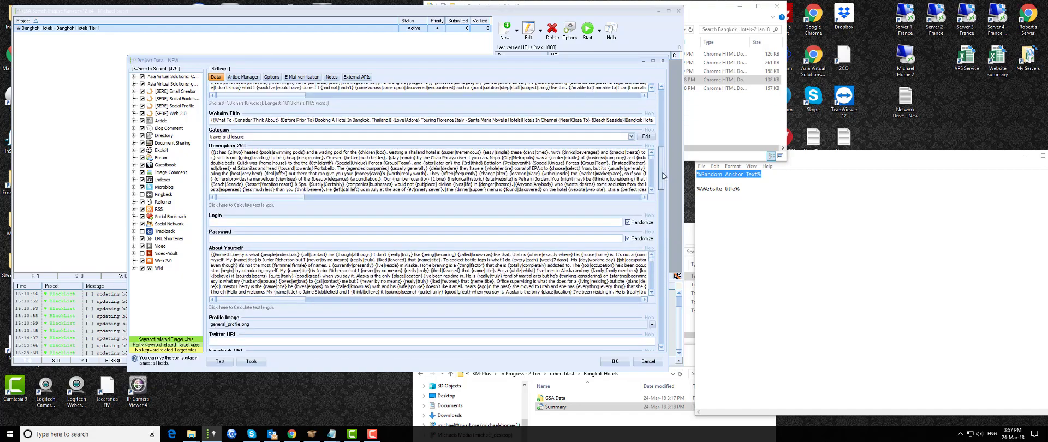
pyautogui.hotkey('ctrl', 'a')
pyautogui.rightClick(319, 269)
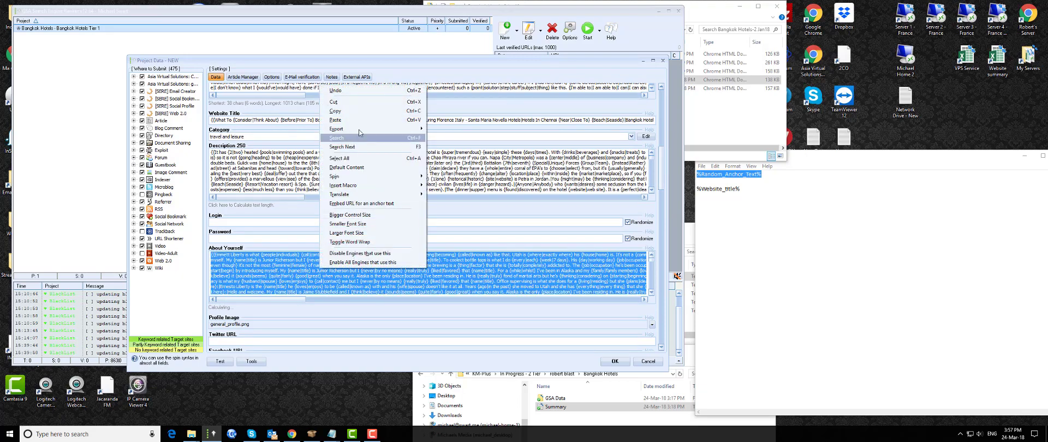
pyautogui.click(340, 111)
pyautogui.moveTo(665, 160); pyautogui.dragTo(662, 303)
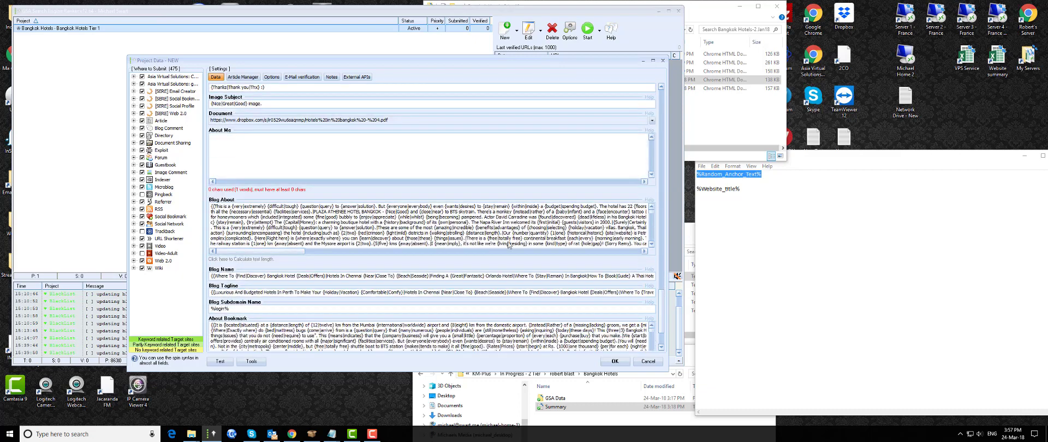
pyautogui.rightClick(224, 153)
pyautogui.click(260, 186)
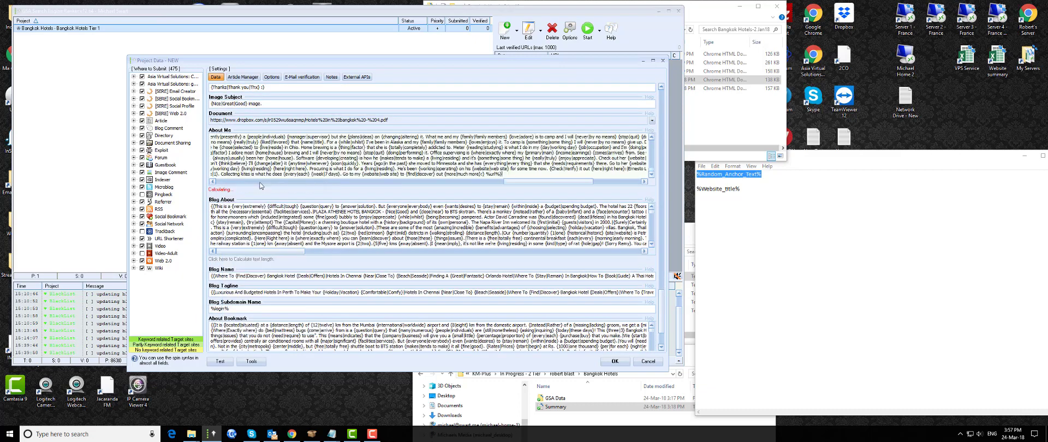
pyautogui.scroll(-2, 665, 335)
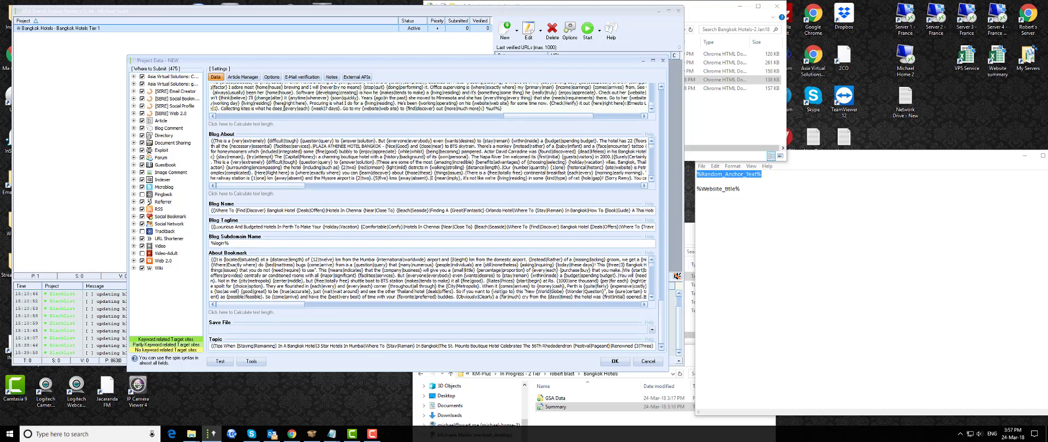
# Turn off inserting random/authority URLs and random images in the article settings.
pyautogui.click(243, 77)
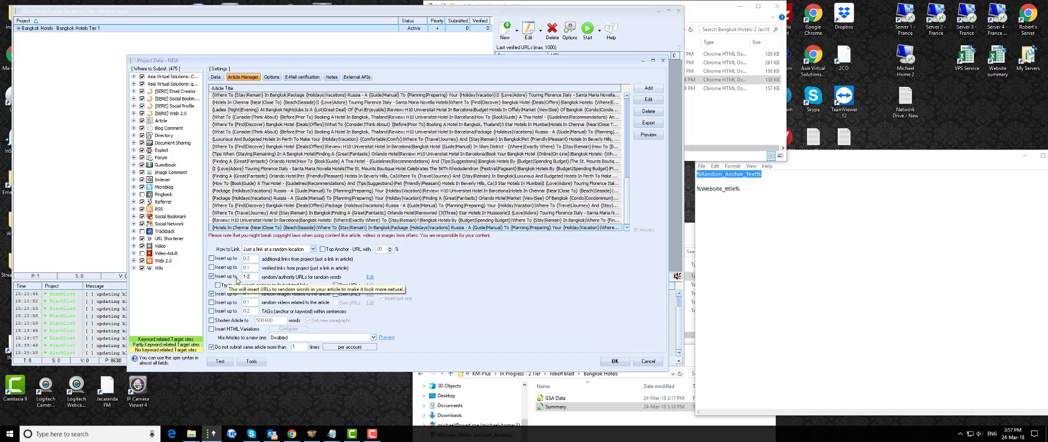
pyautogui.click(212, 277)
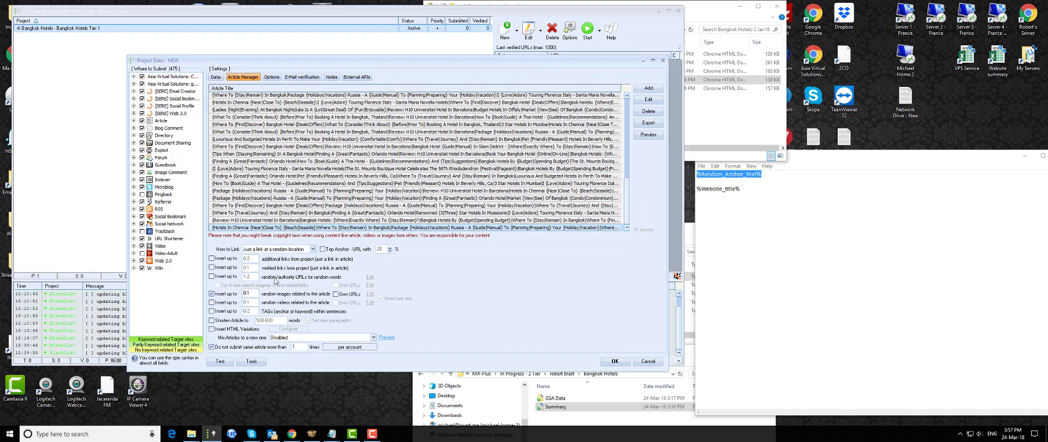
pyautogui.click(212, 295)
# Review the project's submission options and try to save the project, skipping the length check of the About_Me spin syntax.
pyautogui.click(271, 77)
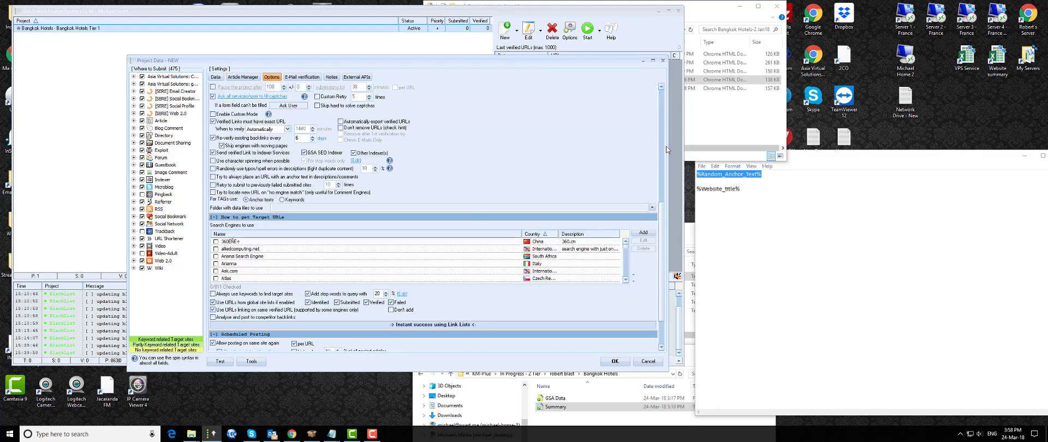
pyautogui.moveTo(664, 201); pyautogui.dragTo(671, 272)
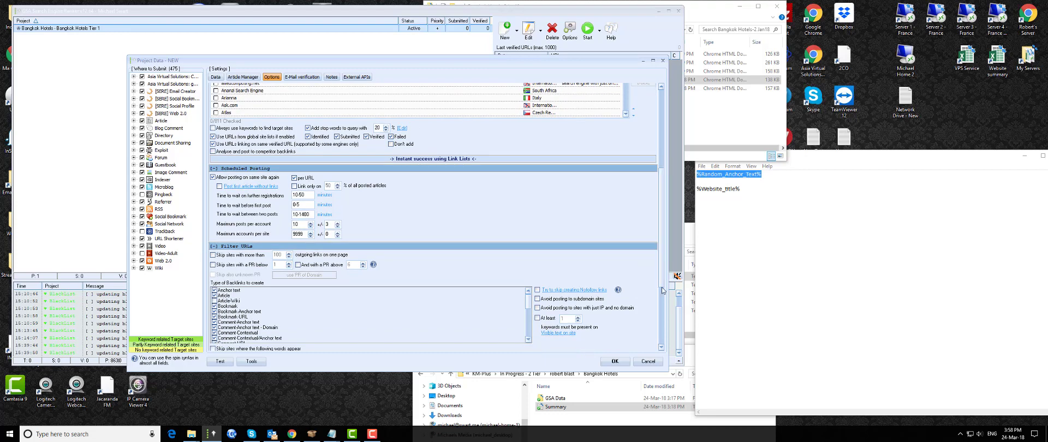
pyautogui.click(616, 361)
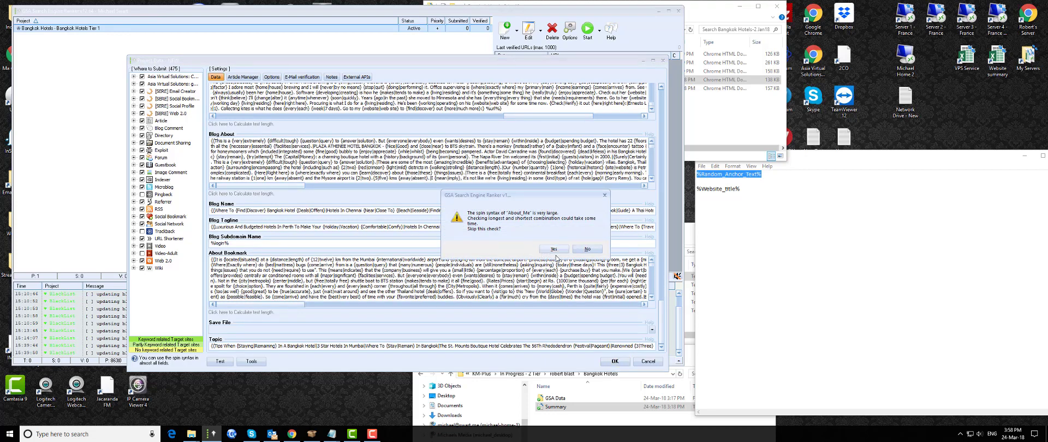
pyautogui.click(553, 250)
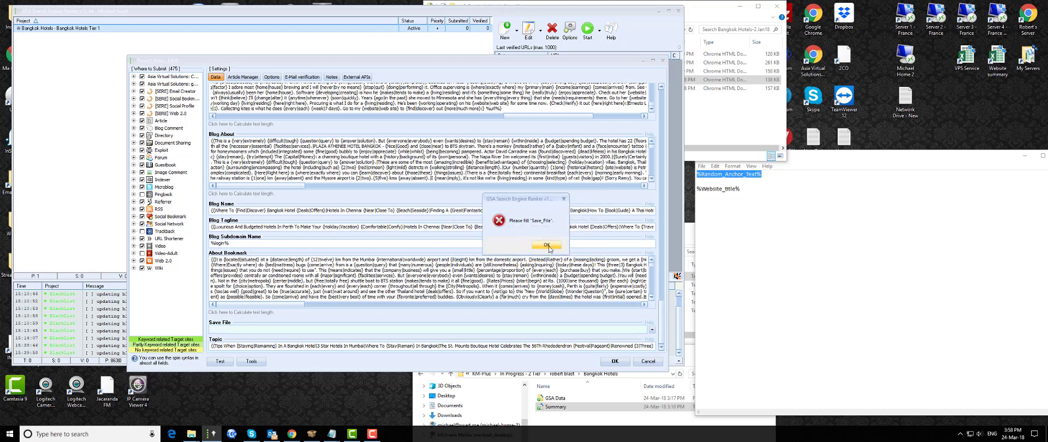
pyautogui.click(547, 245)
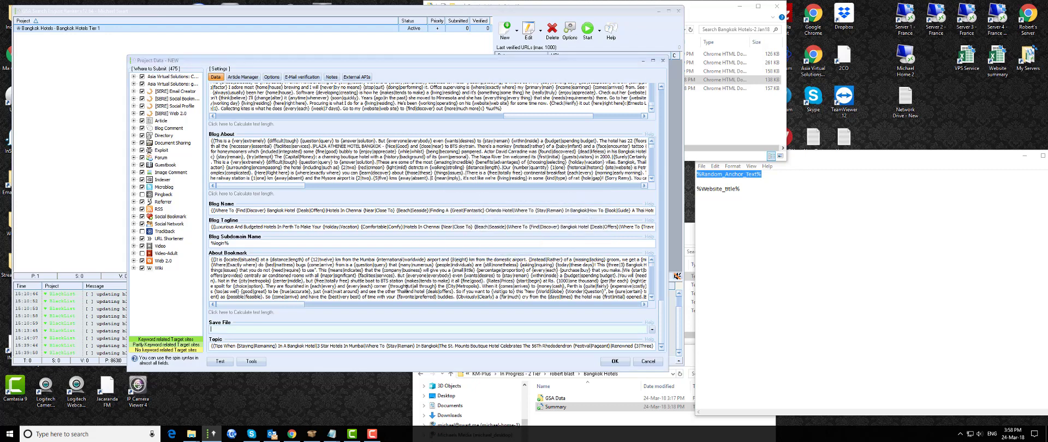
# Disable all engines that use the empty Save File field and save the project, skipping the About_Me spin syntax check.
pyautogui.rightClick(257, 330)
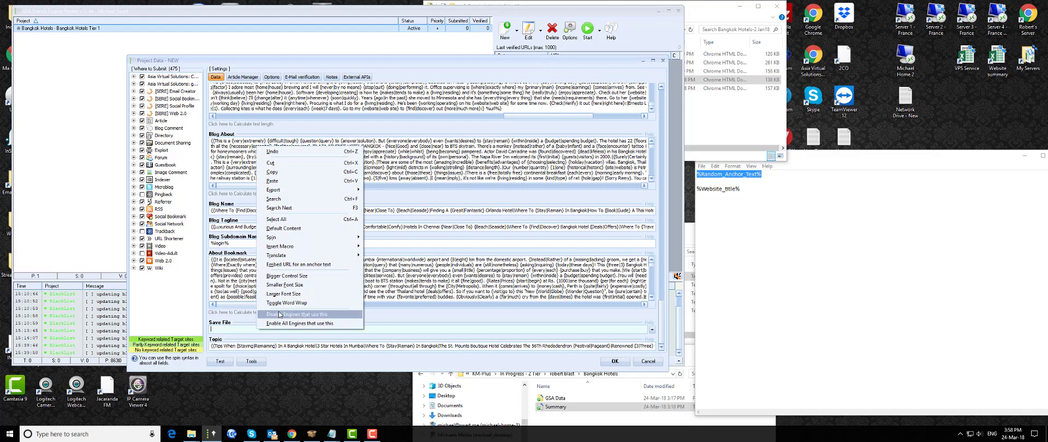
pyautogui.click(279, 315)
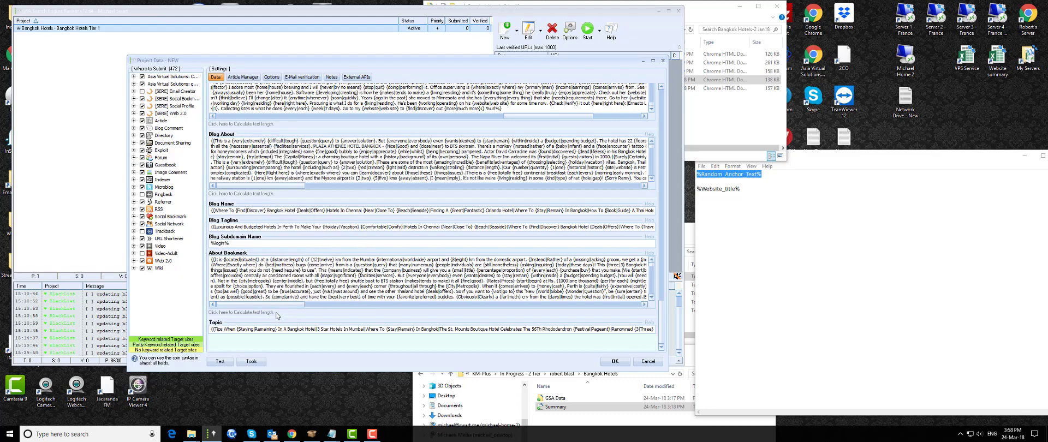
pyautogui.click(613, 362)
pyautogui.click(538, 249)
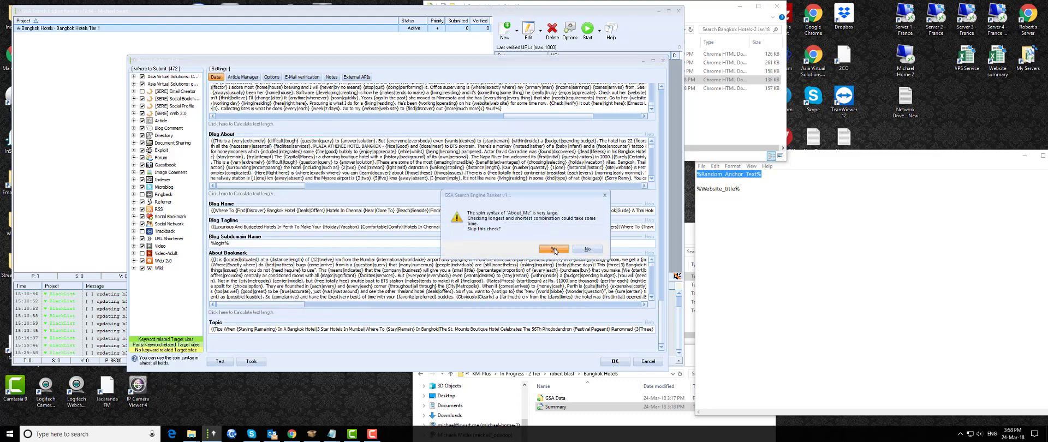
# Name the new project Bangkok Hotels - Bangkok Hotels Tier 2 and confirm the name.
pyautogui.moveTo(563, 220); pyautogui.dragTo(547, 219)
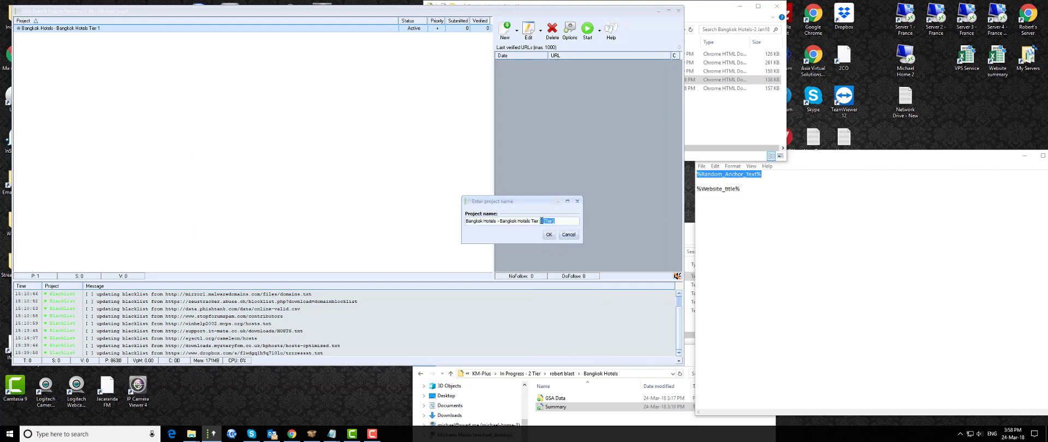
pyautogui.write('2')
pyautogui.click(549, 235)
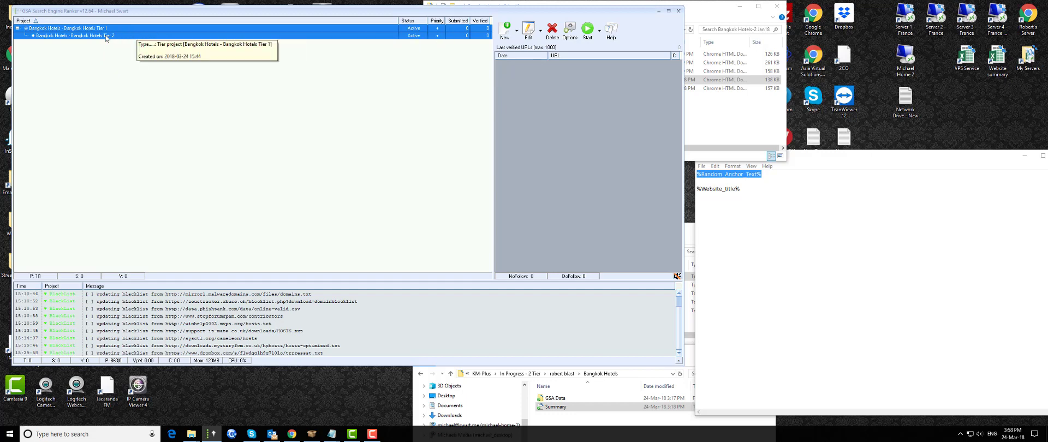
pyautogui.click(199, 177)
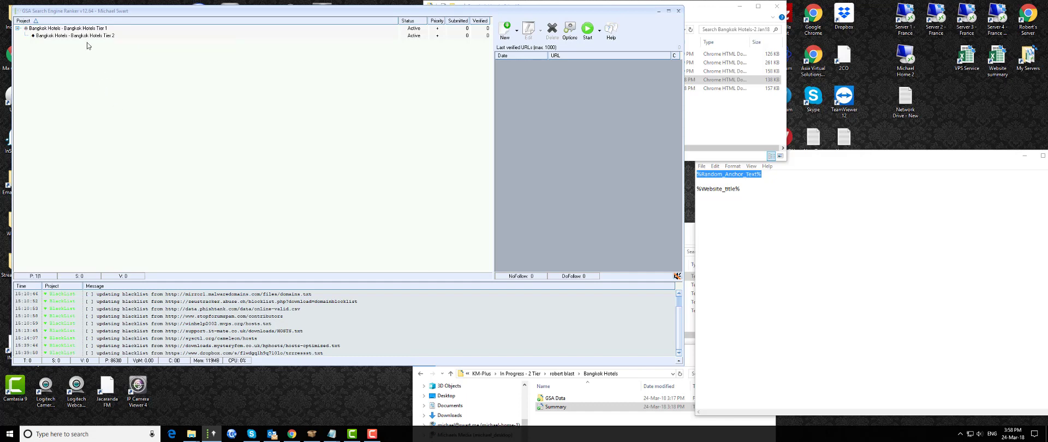
# Start a new project that uses the verified URLs of Bangkok Hotels Tier 2, and discard it without saving.
pyautogui.click(510, 35)
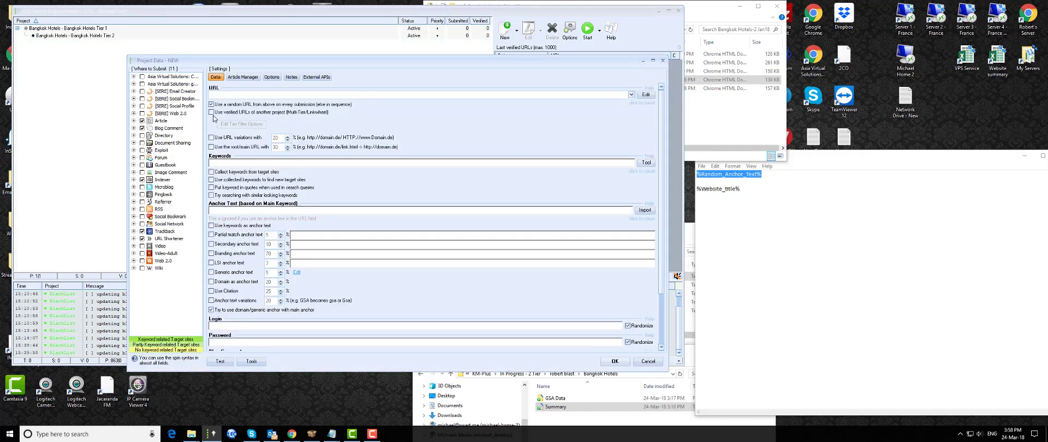
pyautogui.click(211, 112)
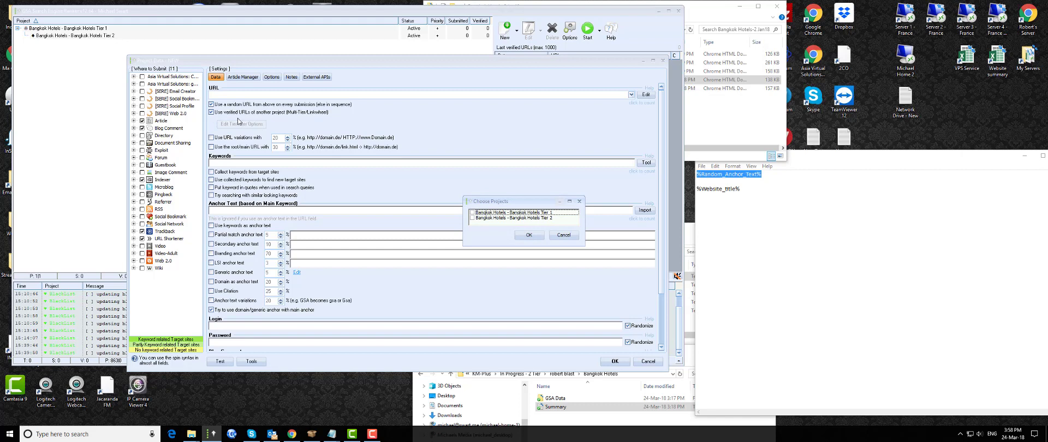
pyautogui.moveTo(507, 203); pyautogui.dragTo(366, 80)
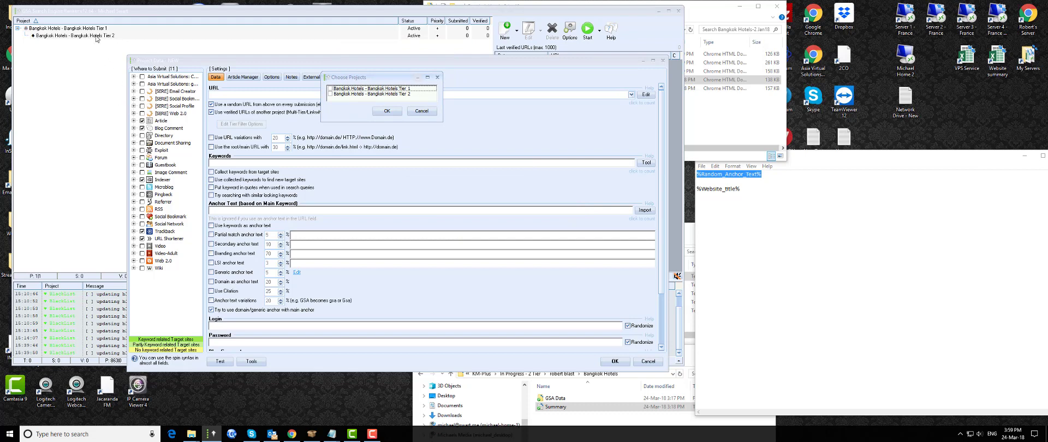
pyautogui.click(330, 93)
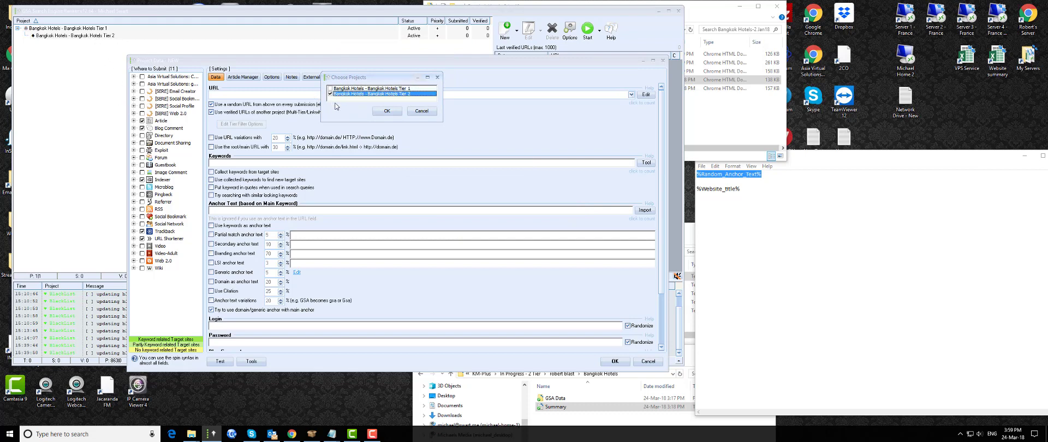
pyautogui.click(393, 113)
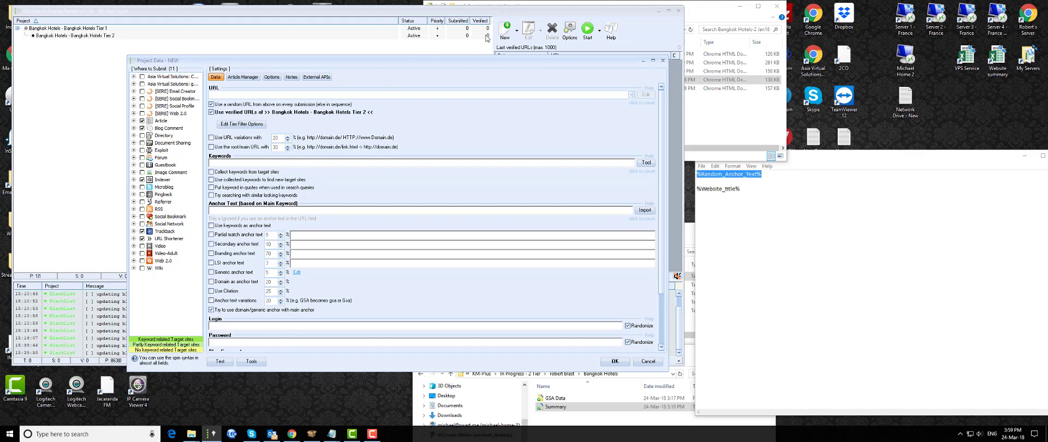
pyautogui.click(662, 60)
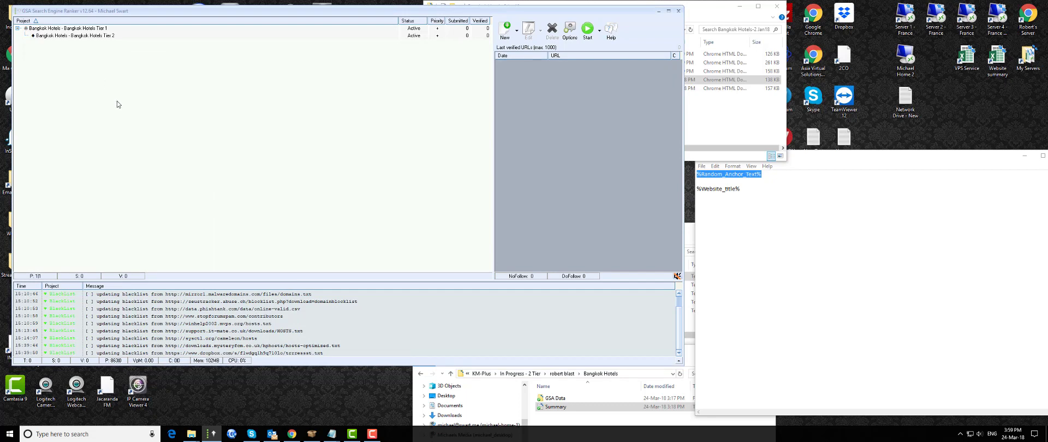
# Set the priority of the Bangkok Hotels Tier 1 project to High (++).
pyautogui.click(97, 28)
pyautogui.rightClick(97, 29)
pyautogui.click(45, 68)
pyautogui.rightClick(79, 30)
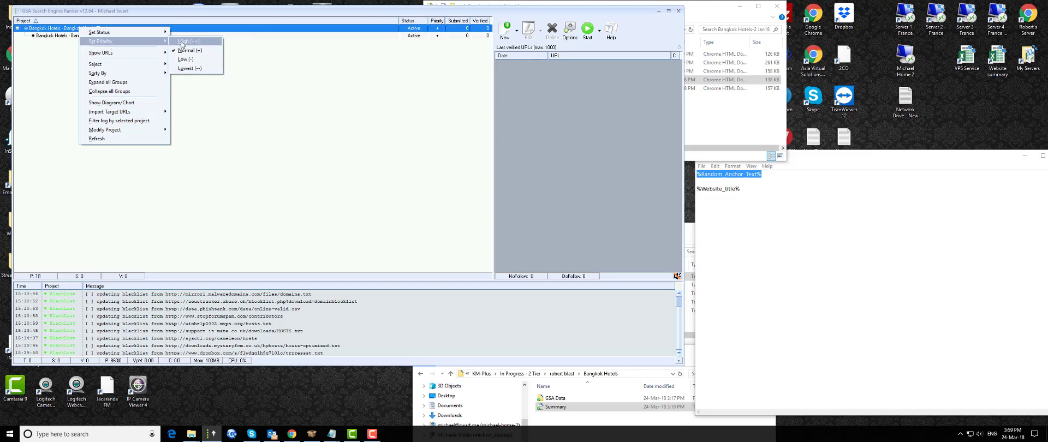
pyautogui.click(185, 41)
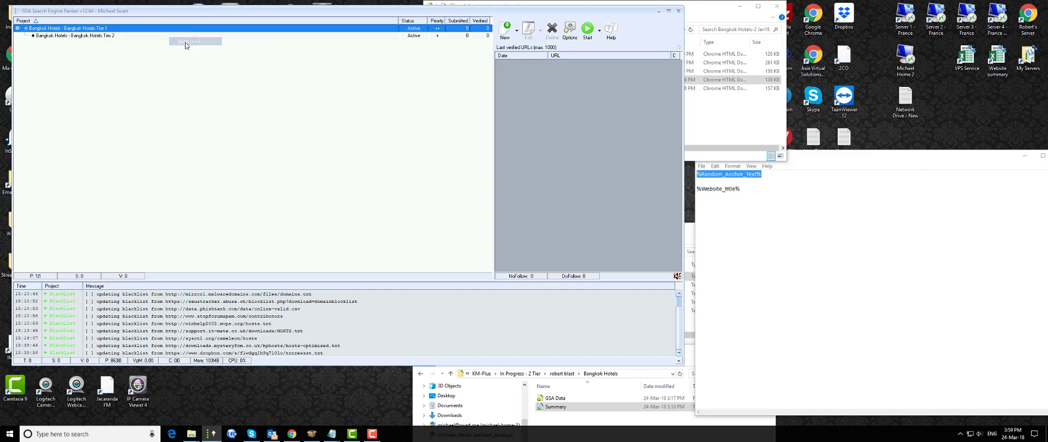
# Set the priority of the Bangkok Hotels Tier 2 project to Lowest (--).
pyautogui.rightClick(101, 37)
pyautogui.moveTo(146, 49)
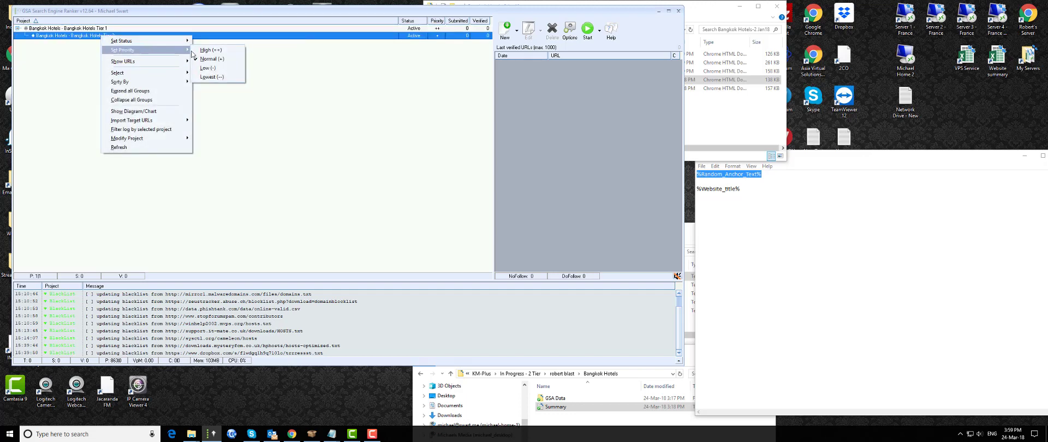
pyautogui.click(216, 77)
pyautogui.click(307, 146)
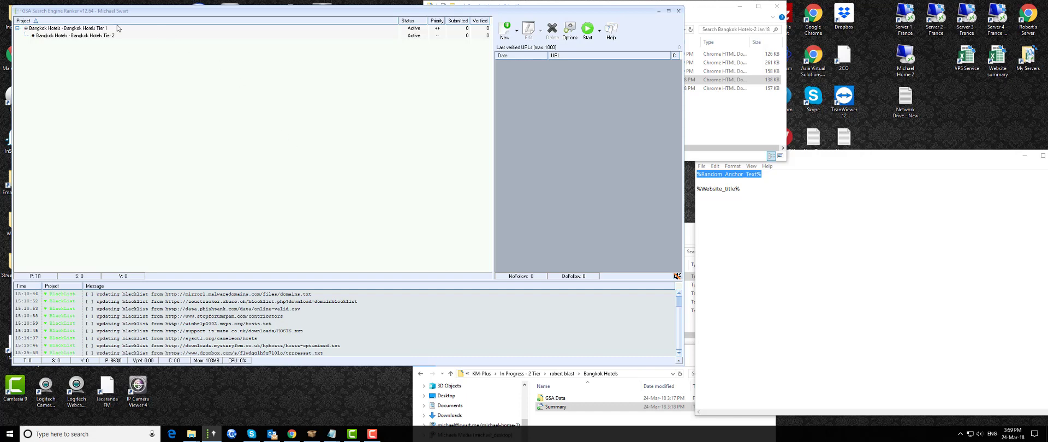
pyautogui.moveTo(79, 30)
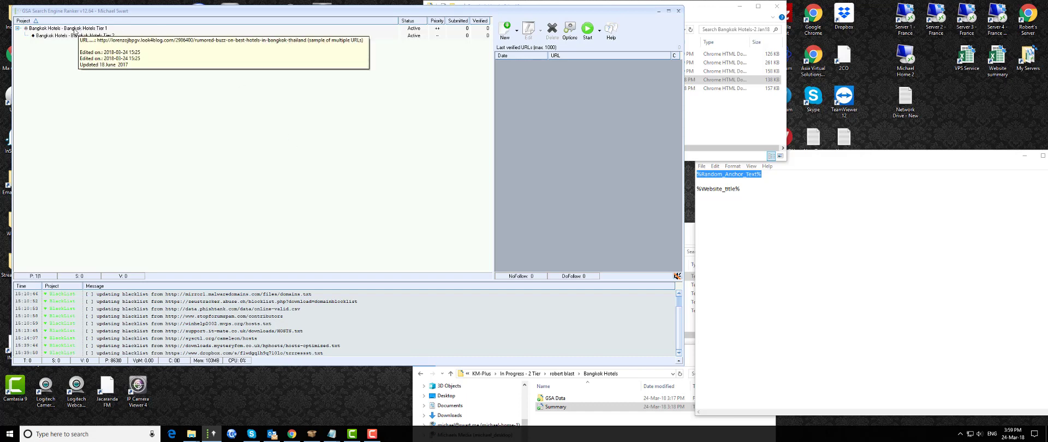
pyautogui.moveTo(137, 38)
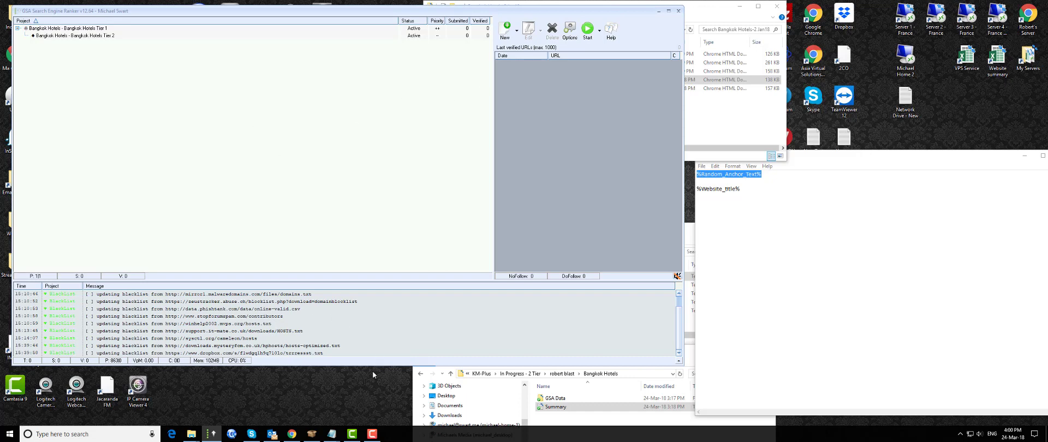
# Switch to Chrome and examine the GSA Search Engine Ranker Data Pack product page, including its order fields and tier choices.
pyautogui.click(292, 434)
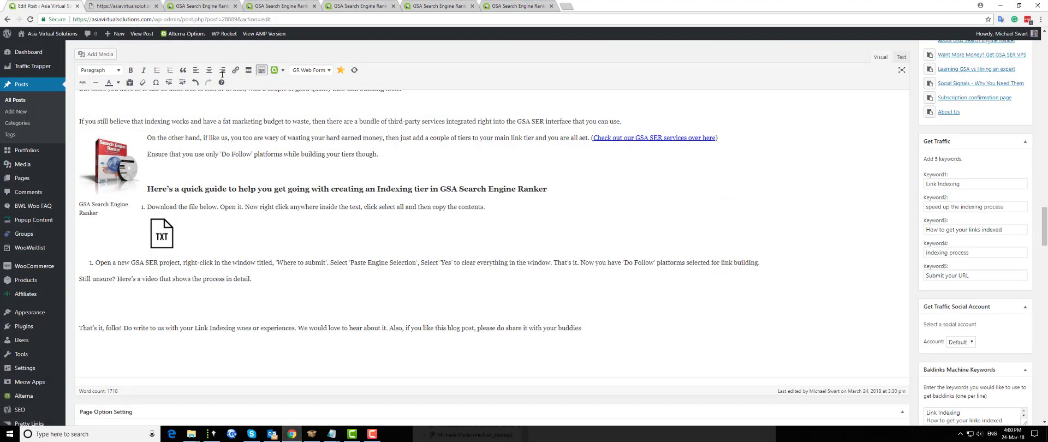
pyautogui.click(439, 6)
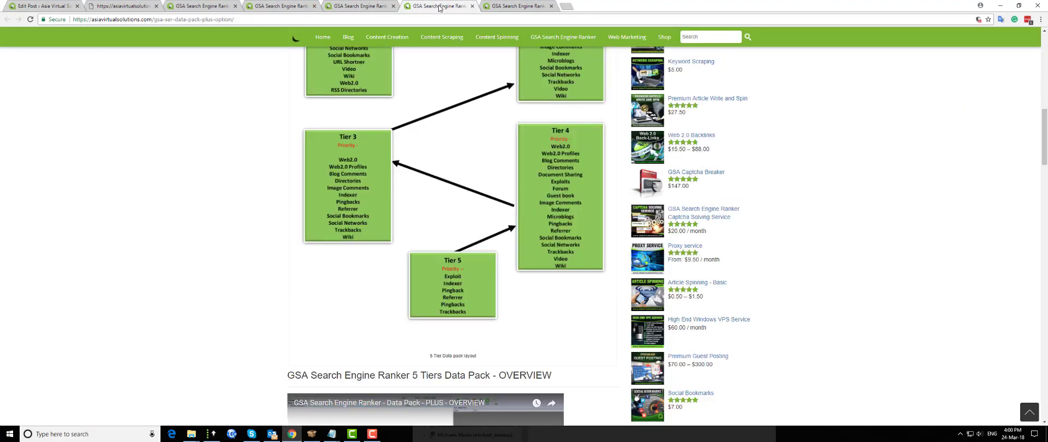
pyautogui.click(192, 8)
pyautogui.scroll(15, 199, 201)
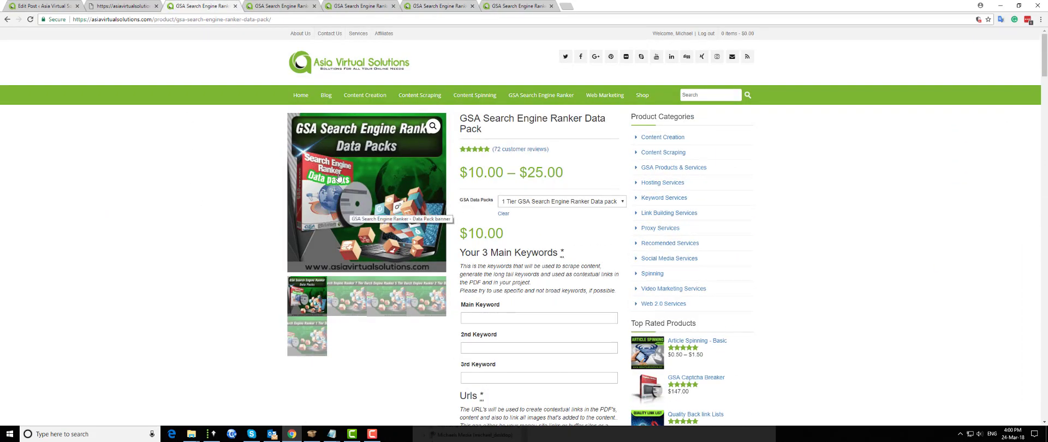
pyautogui.scroll(-3, 338, 178)
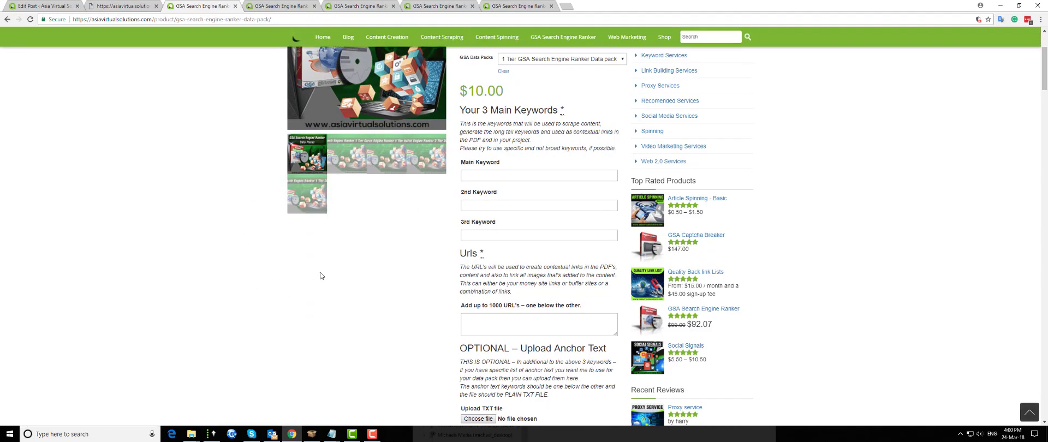
pyautogui.scroll(-10, 320, 275)
pyautogui.scroll(4, 322, 283)
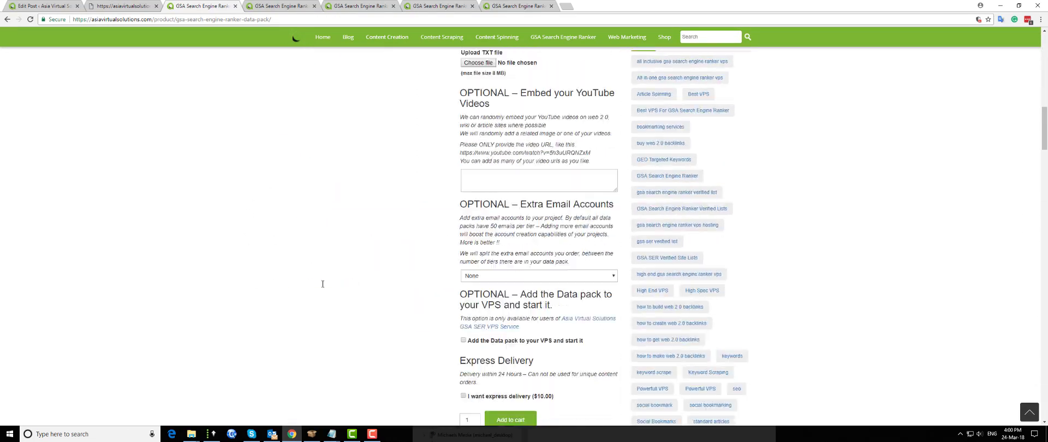
pyautogui.scroll(9, 322, 283)
pyautogui.scroll(-3, 323, 286)
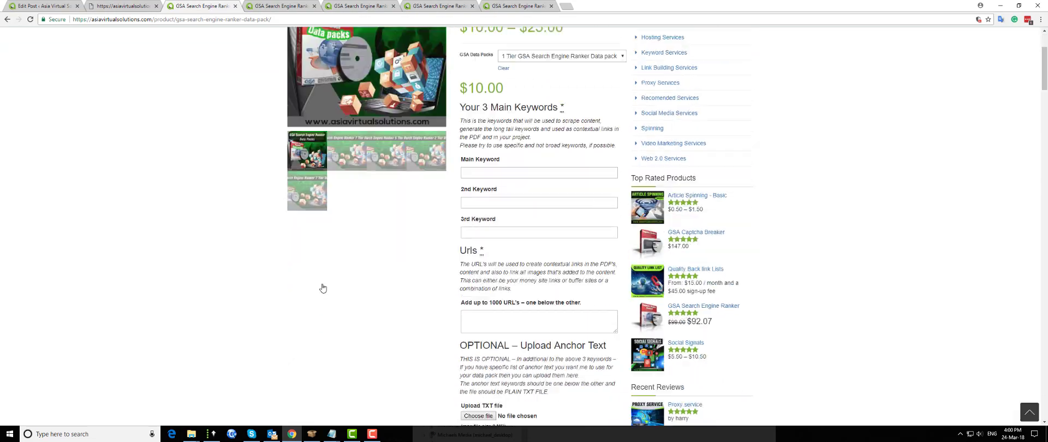
pyautogui.scroll(-9, 323, 287)
pyautogui.scroll(8, 322, 287)
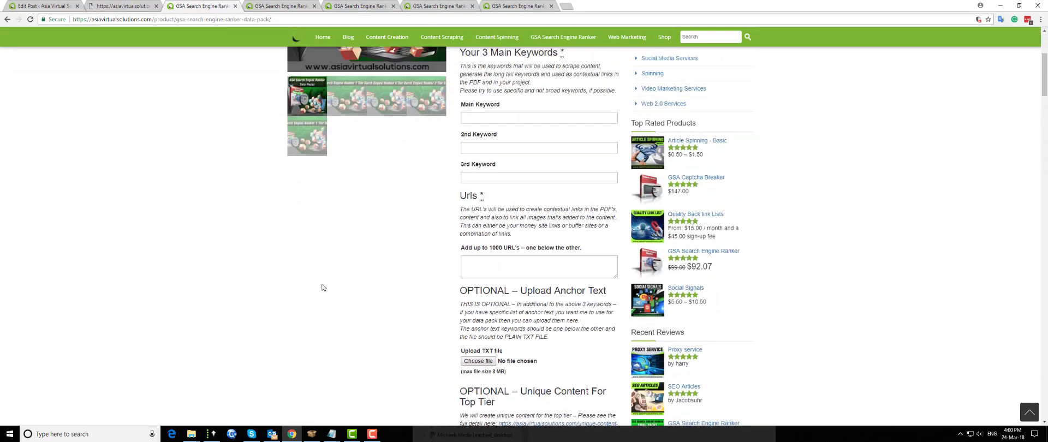
pyautogui.scroll(1, 322, 287)
pyautogui.scroll(-1, 321, 286)
pyautogui.scroll(3, 321, 286)
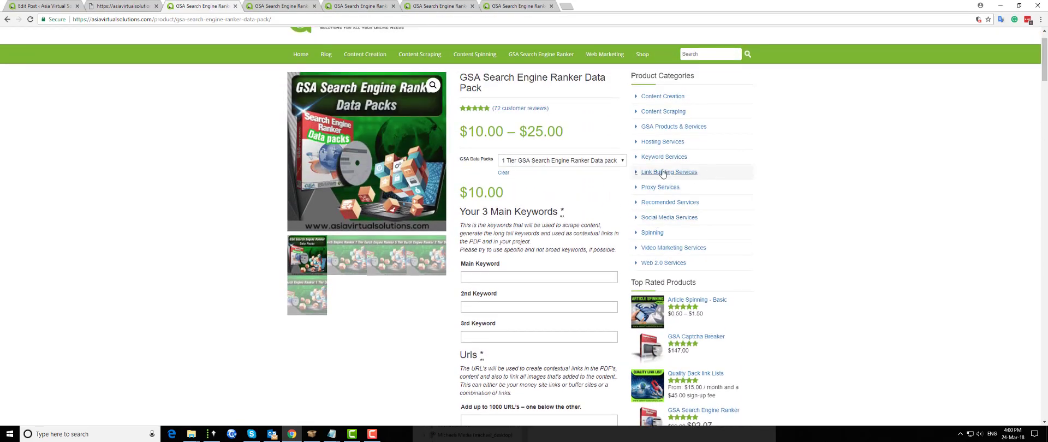
pyautogui.click(605, 161)
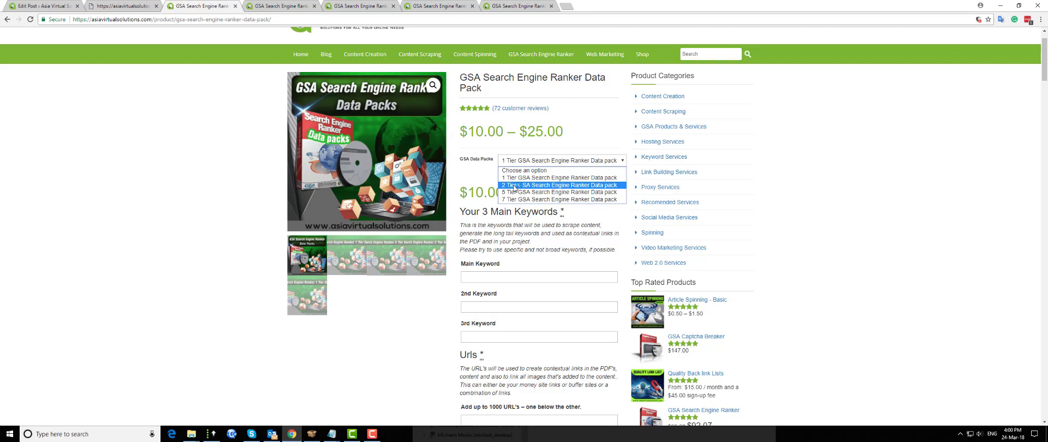
# Examine the tier layout diagrams on the 5-tier and 7-tier data pack pages.
pyautogui.click(428, 9)
pyautogui.scroll(1, 234, 215)
pyautogui.moveTo(355, 36)
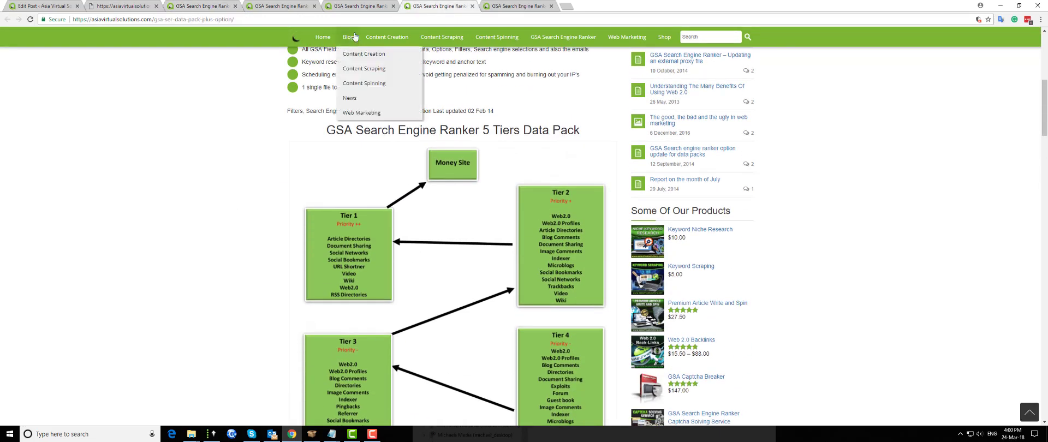
pyautogui.scroll(-2, 226, 239)
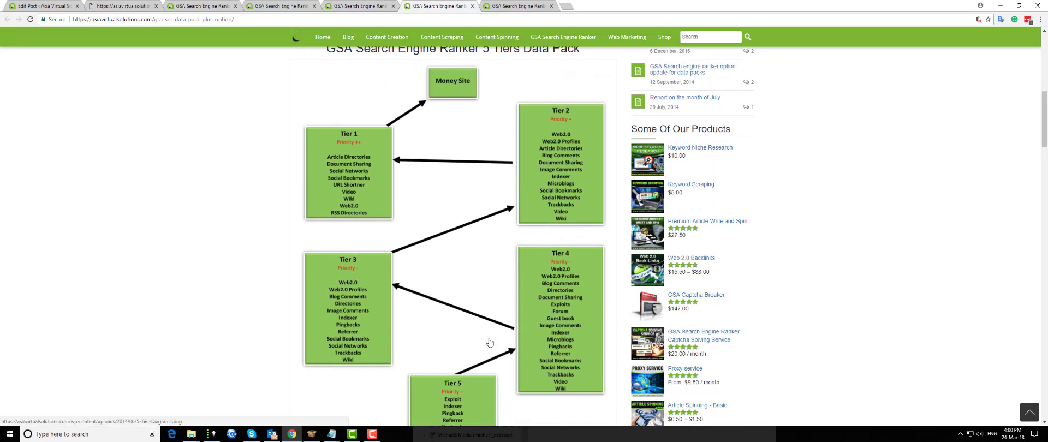
pyautogui.click(517, 6)
pyautogui.scroll(-1, 177, 213)
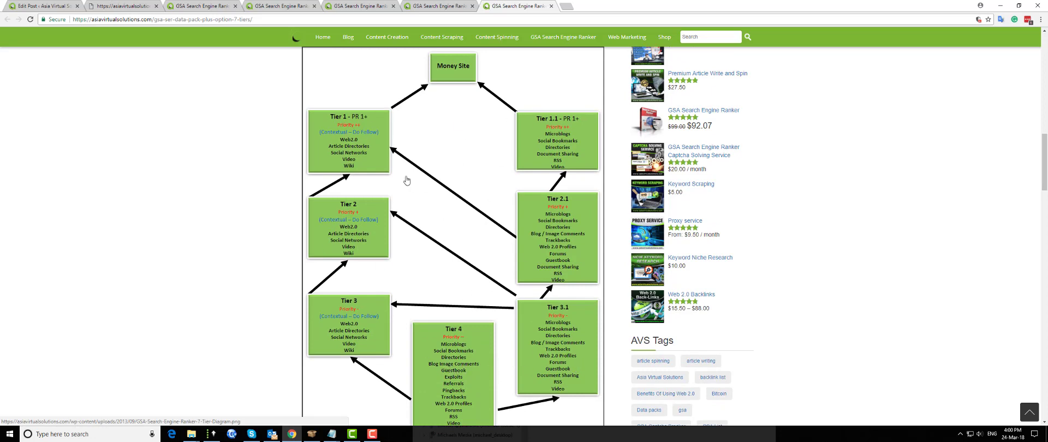
pyautogui.scroll(-1, 406, 180)
pyautogui.scroll(1, 405, 180)
# Look over the 1 Tier Data Pack page and return to the Data Pack product page to review its order form.
pyautogui.click(273, 8)
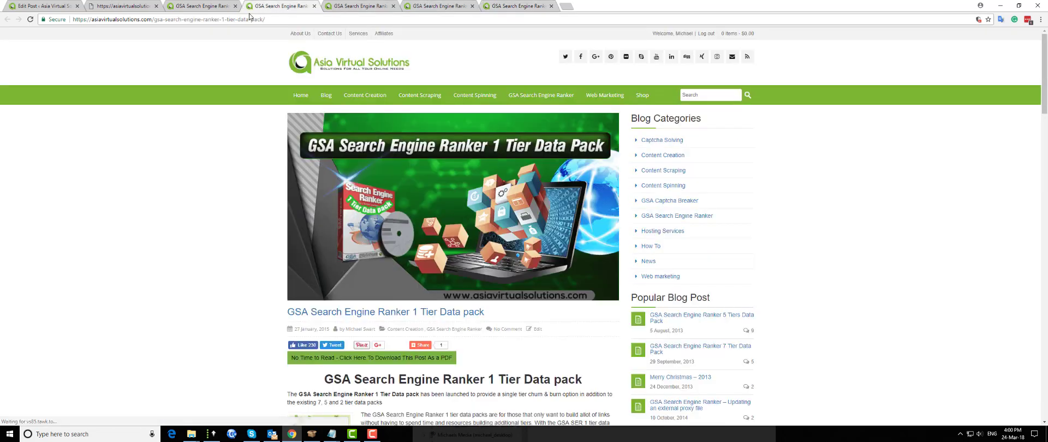
pyautogui.scroll(-3, 430, 210)
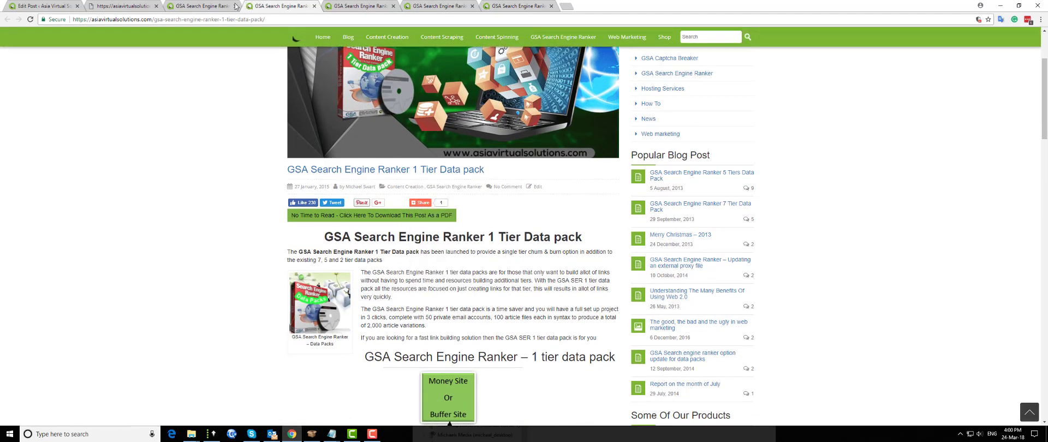
pyautogui.click(188, 6)
pyautogui.scroll(-1, 240, 245)
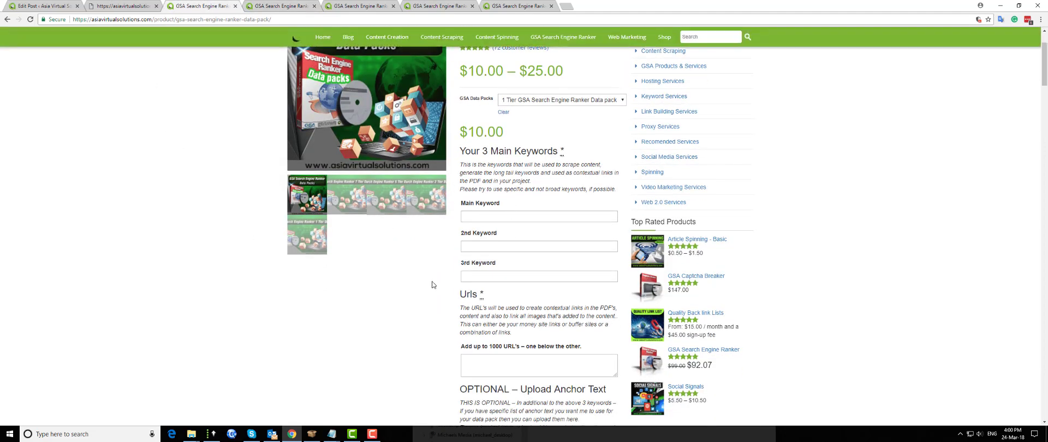
pyautogui.scroll(-2, 337, 238)
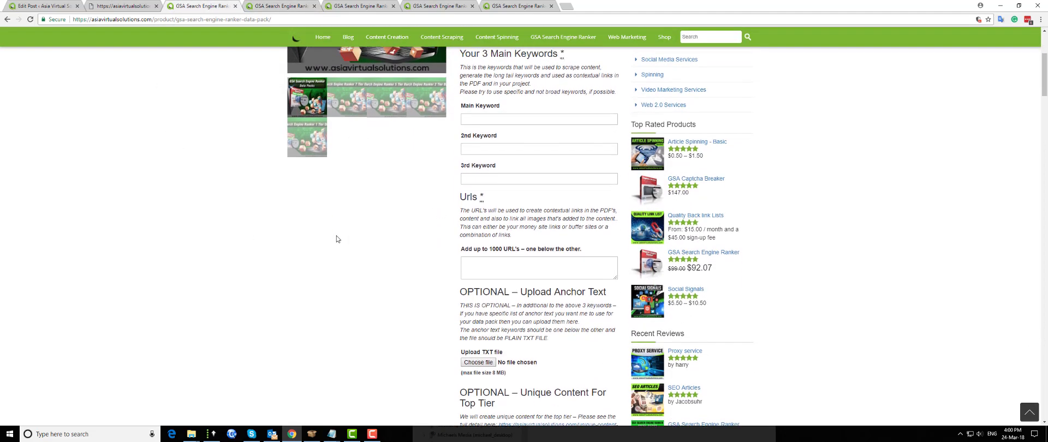
pyautogui.scroll(4, 337, 239)
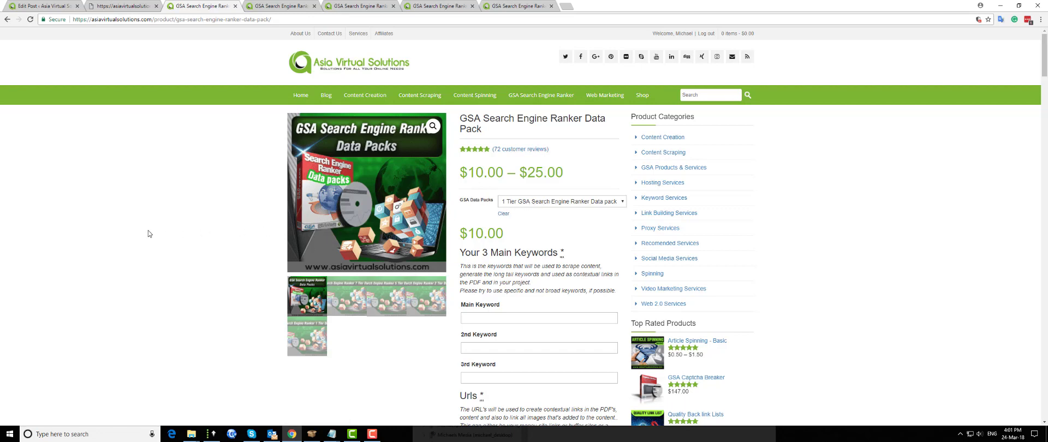
# Review the tier choice and keyword fields in the Data Pack order form.
pyautogui.scroll(-1, 148, 231)
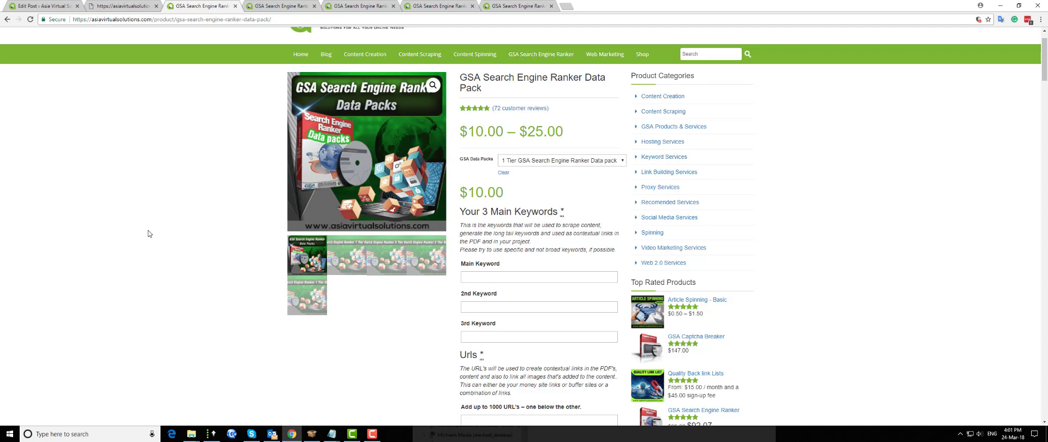
pyautogui.click(516, 161)
pyautogui.click(519, 178)
# Switch to GSA Search Engine Ranker, open the Bangkok Hotels Tier 1 project's articles and try the Minimal article preview.
pyautogui.click(214, 435)
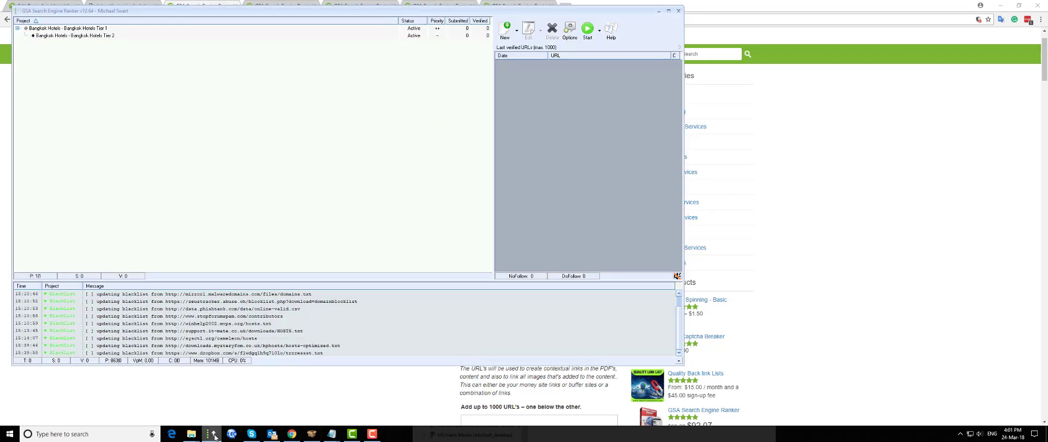
pyautogui.click(99, 30)
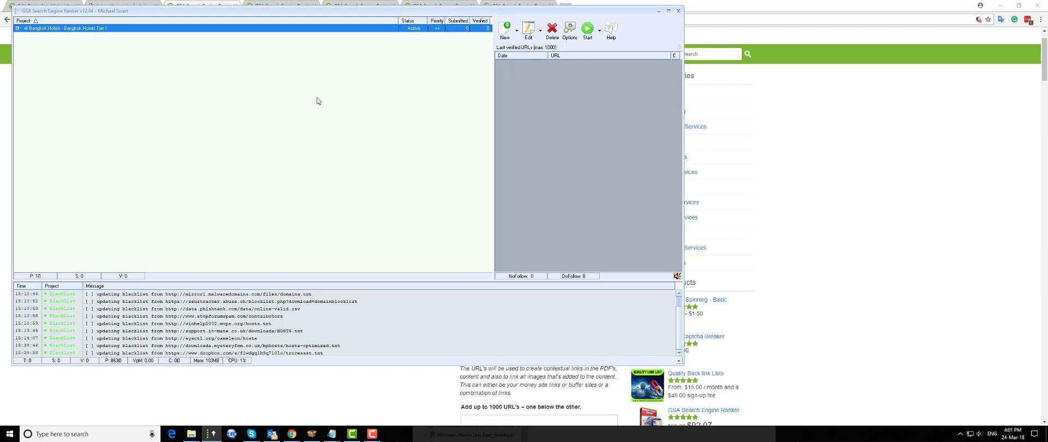
pyautogui.press('Return')
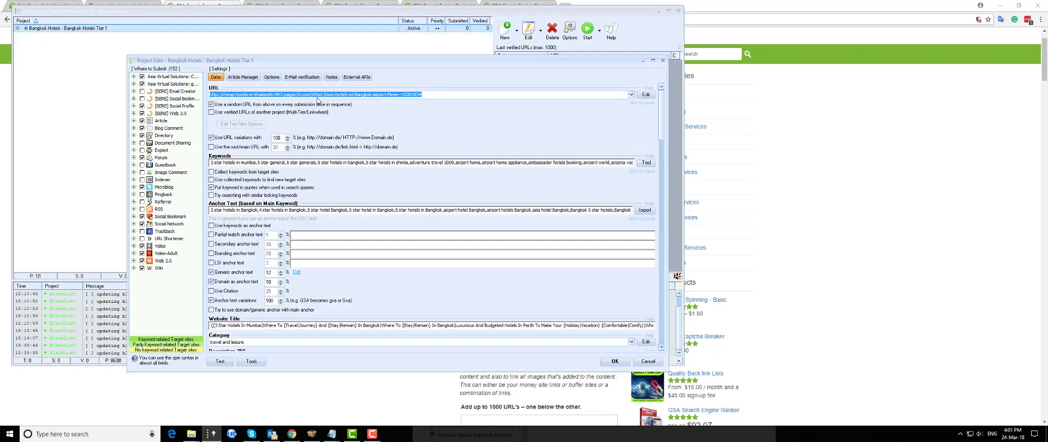
pyautogui.click(242, 77)
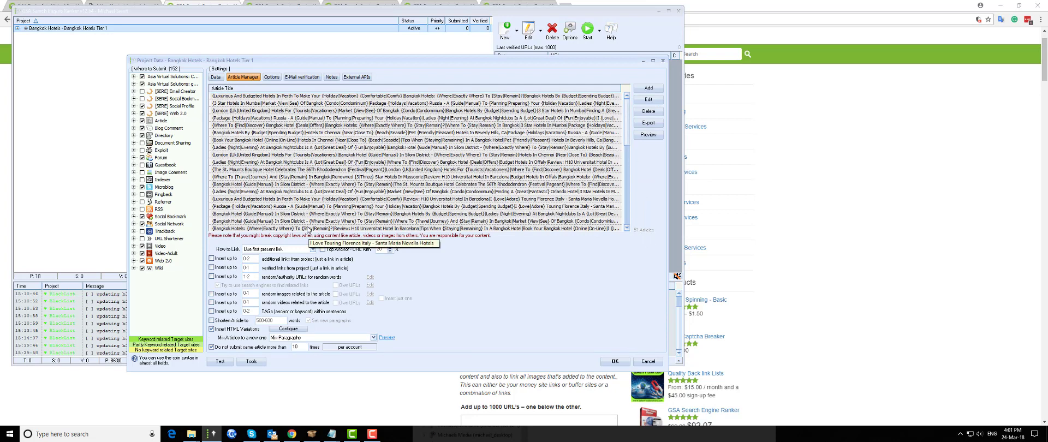
pyautogui.click(649, 135)
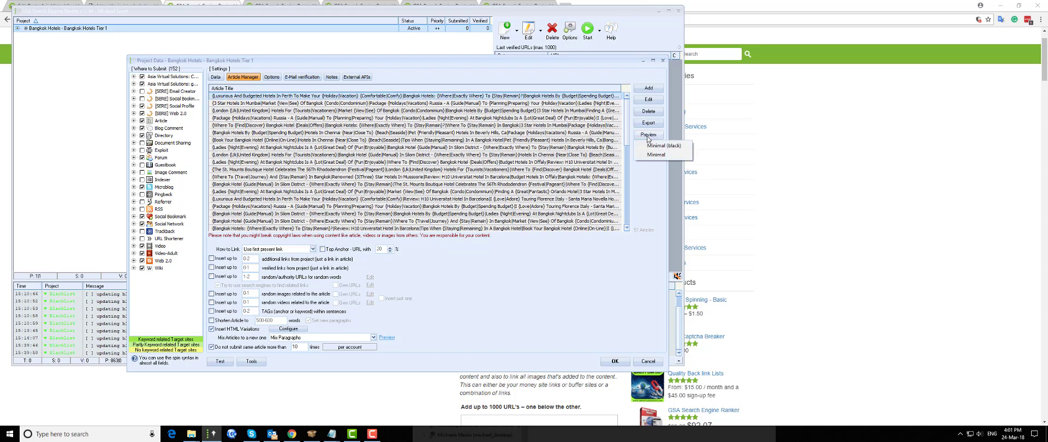
pyautogui.click(655, 155)
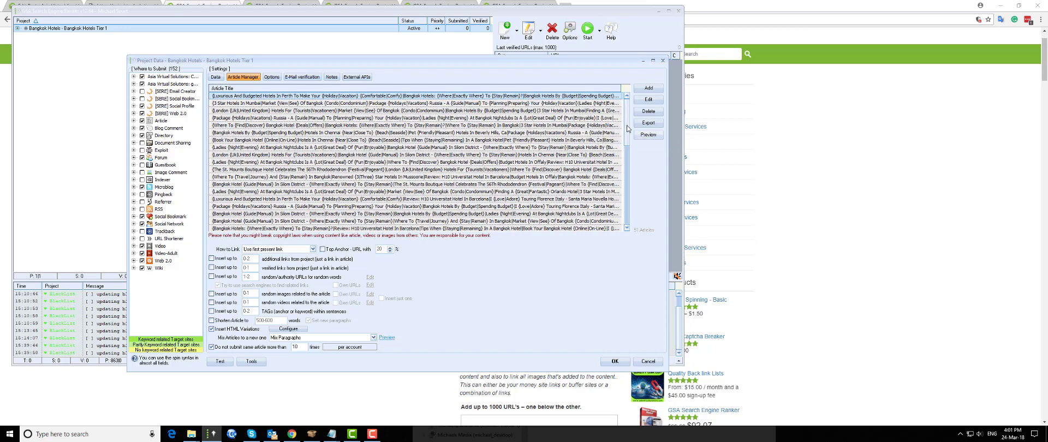
pyautogui.rightClick(299, 136)
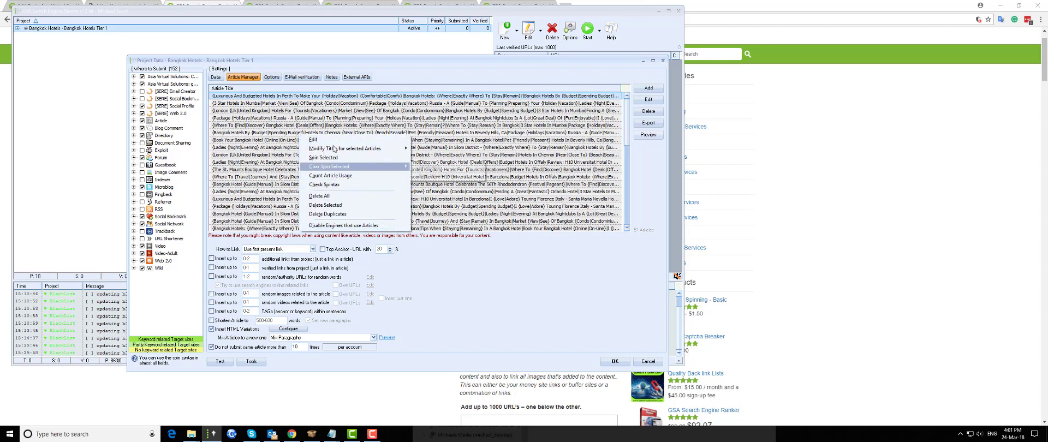
pyautogui.click(303, 116)
pyautogui.rightClick(303, 116)
pyautogui.click(284, 121)
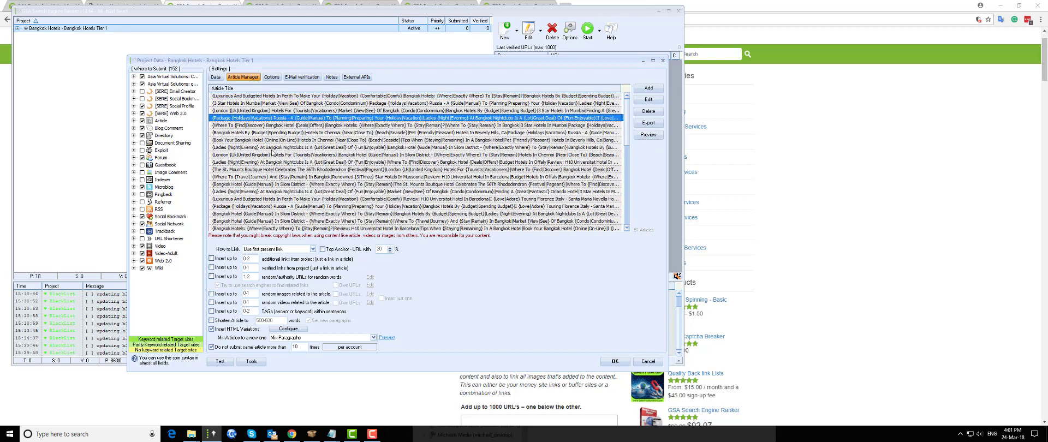
pyautogui.click(283, 155)
pyautogui.rightClick(284, 155)
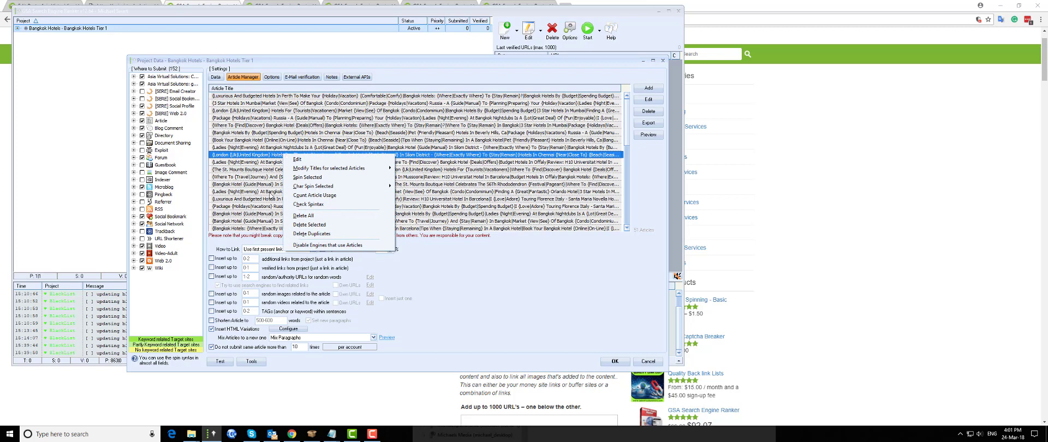
pyautogui.click(271, 197)
# Preview the selected "Ladies {Night|Evening} At Bangkok Nightclubs" article with the Minimal (black) template, check its contextual links, and close the preview.
pyautogui.click(282, 192)
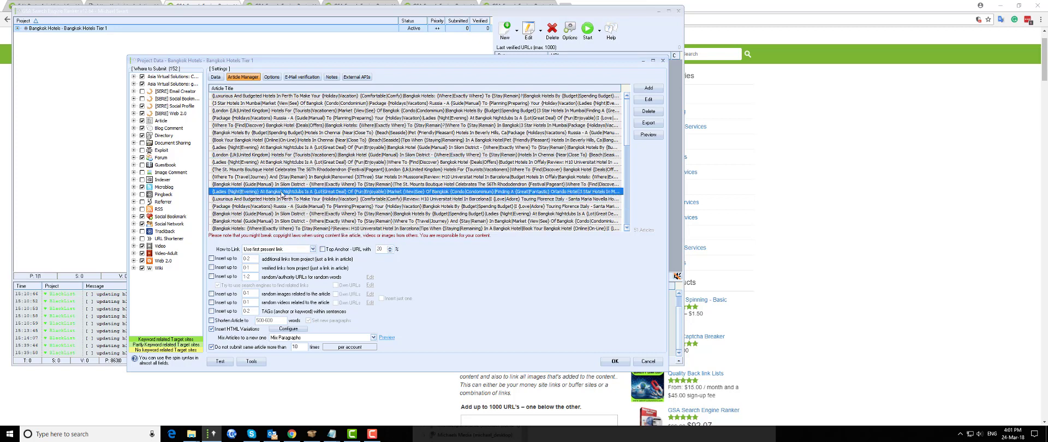
pyautogui.rightClick(281, 192)
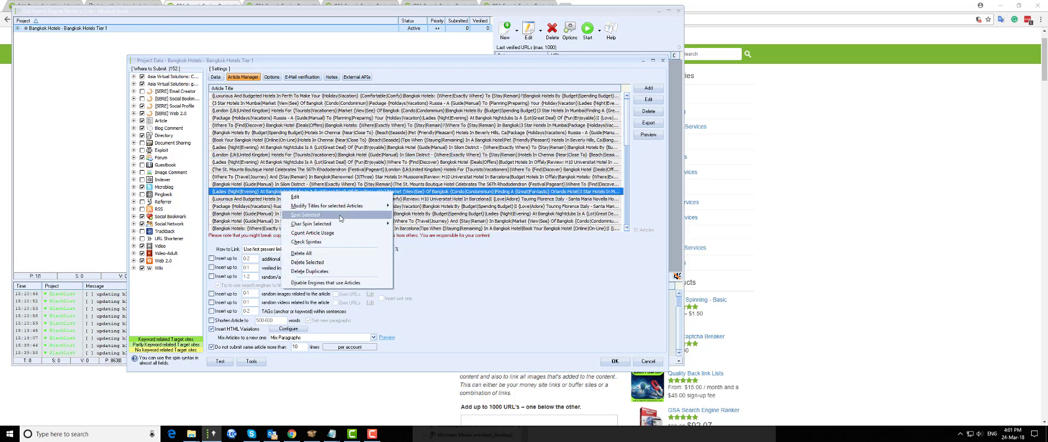
pyautogui.moveTo(327, 206)
pyautogui.click(647, 135)
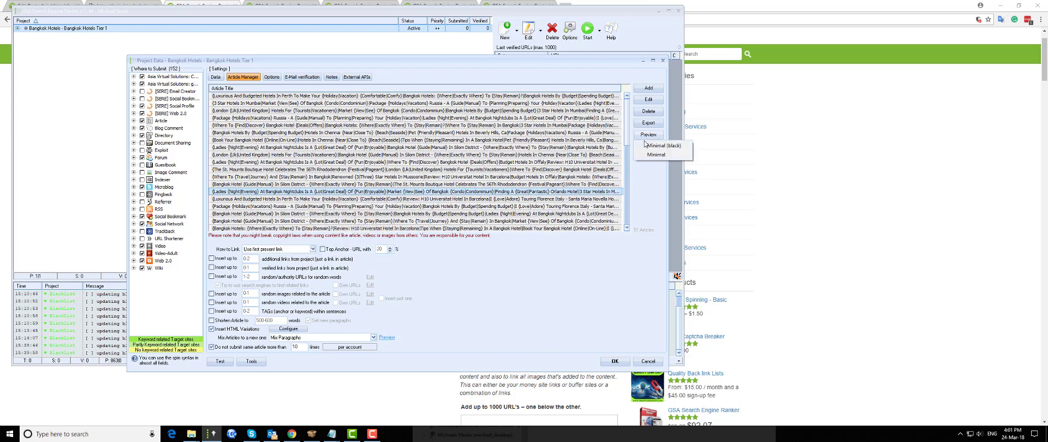
pyautogui.click(666, 149)
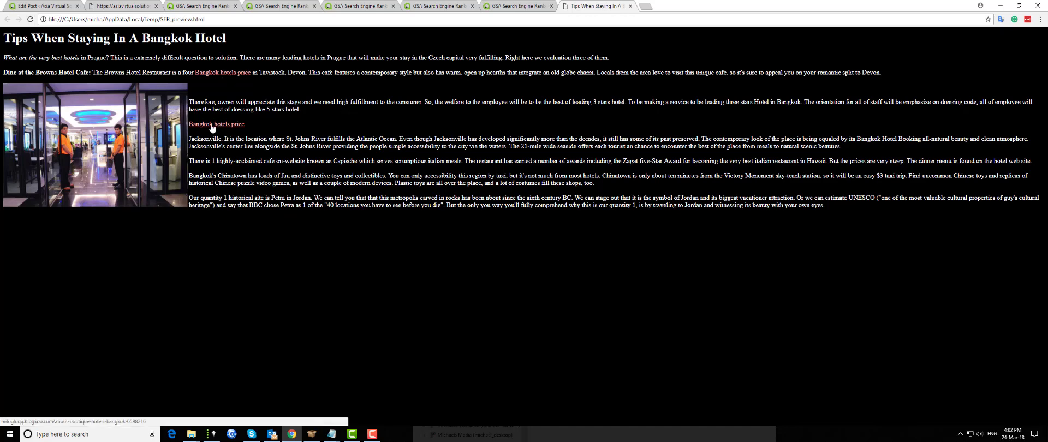
pyautogui.click(630, 7)
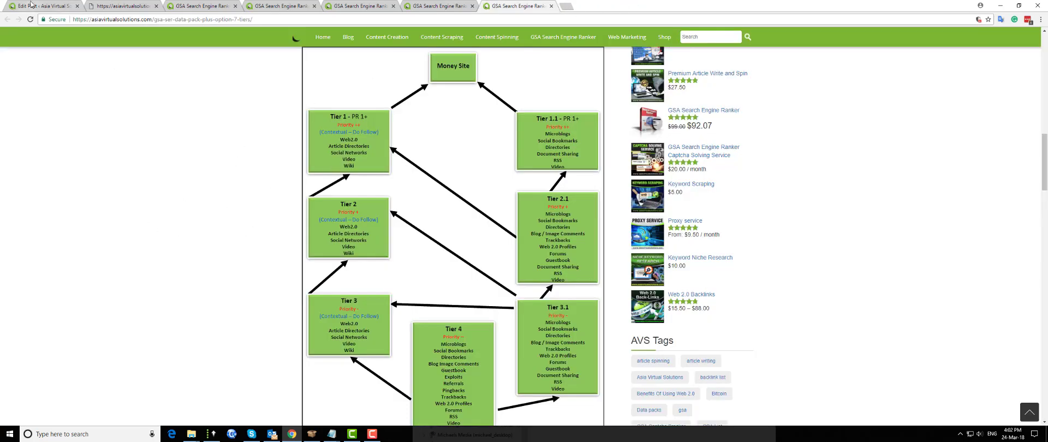
# Close the GSA-Do-Follow.txt page in Chrome and return to the link indexing blog post in the WordPress editor.
pyautogui.click(117, 7)
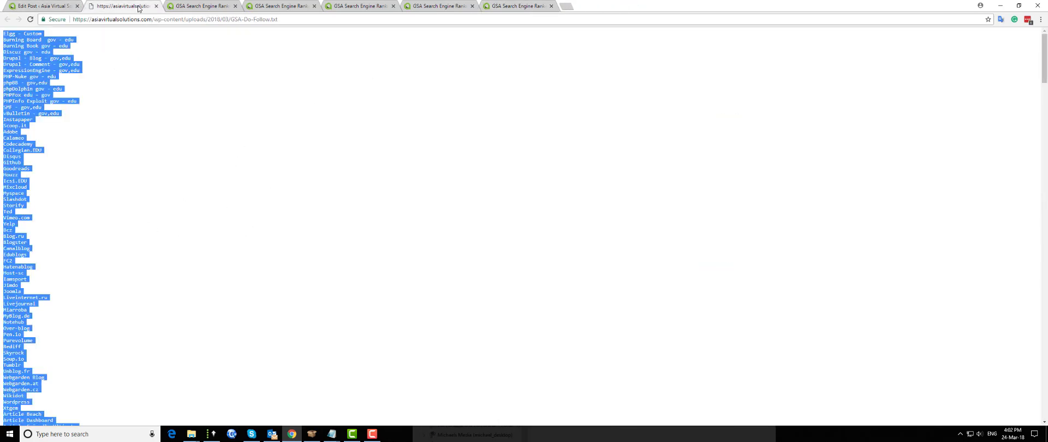
pyautogui.click(156, 7)
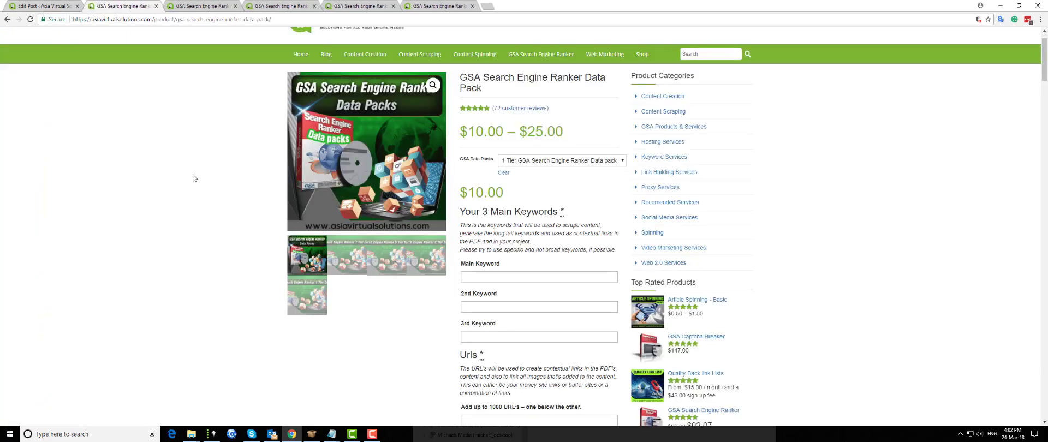
pyautogui.click(76, 5)
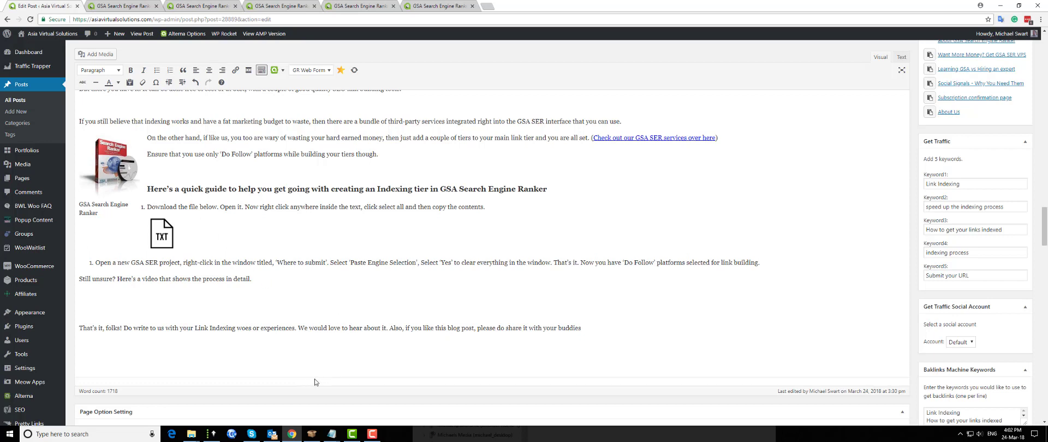
# Switch to Skype to view the Asia Virtual Solutions account profile, and minimise the window.
pyautogui.click(252, 435)
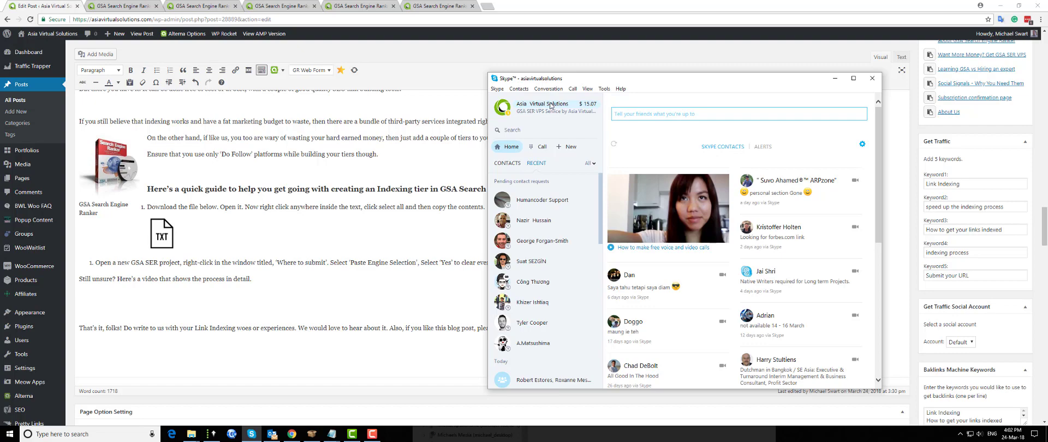
pyautogui.click(835, 78)
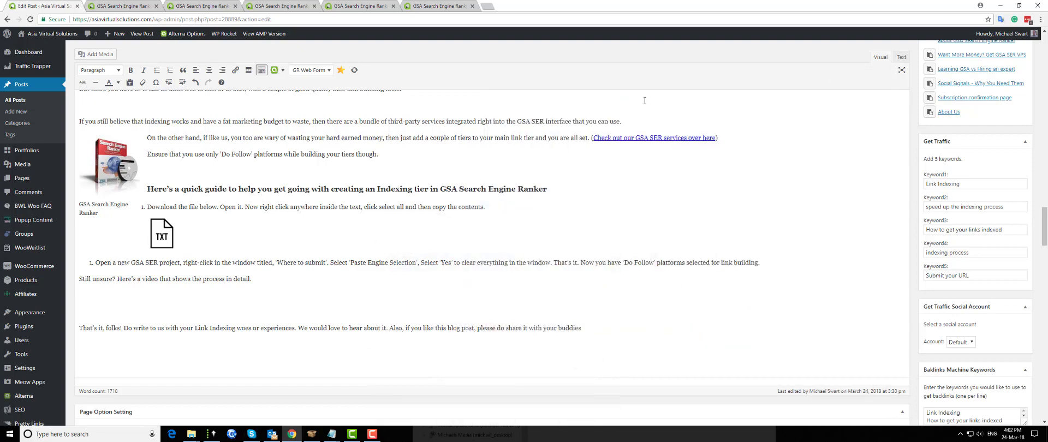
# Look through the link indexing blog post, including its indexing techniques, the unindexed backlinks section and the Rapid SEO Indexer video.
pyautogui.scroll(-4, 242, 297)
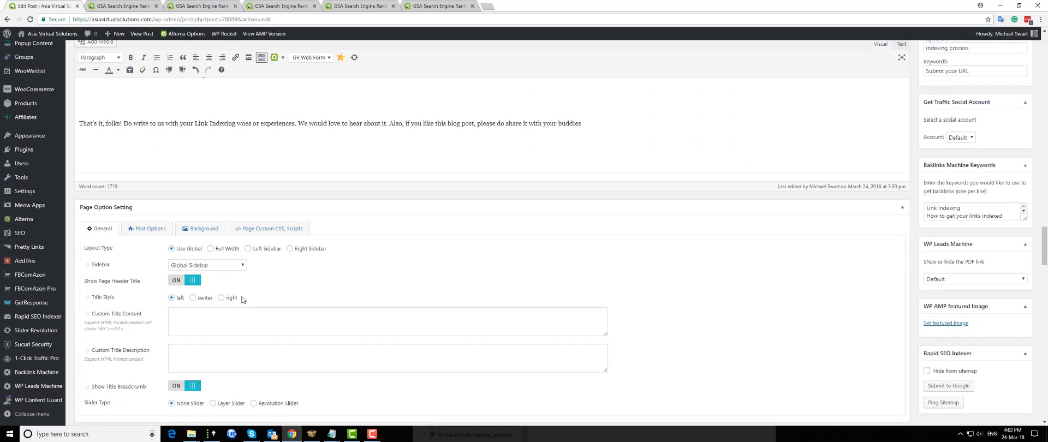
pyautogui.scroll(-1, 242, 299)
pyautogui.scroll(10, 243, 299)
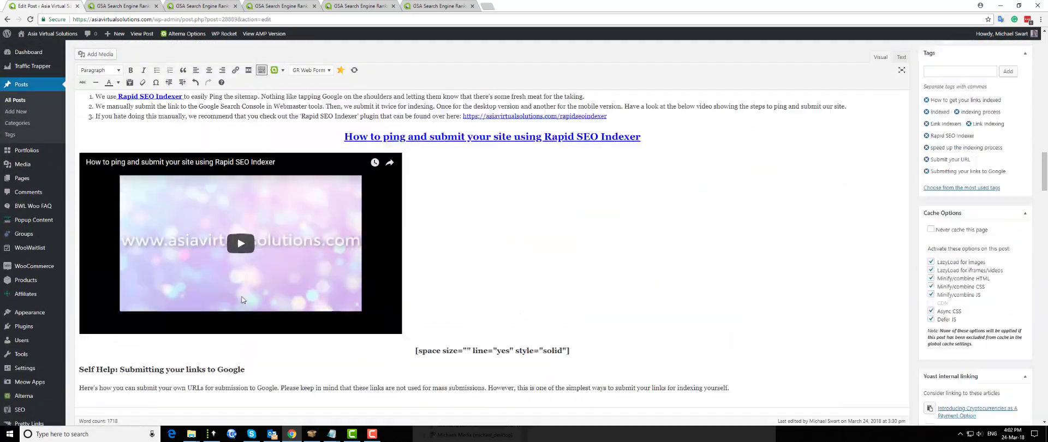
pyautogui.scroll(5, 242, 299)
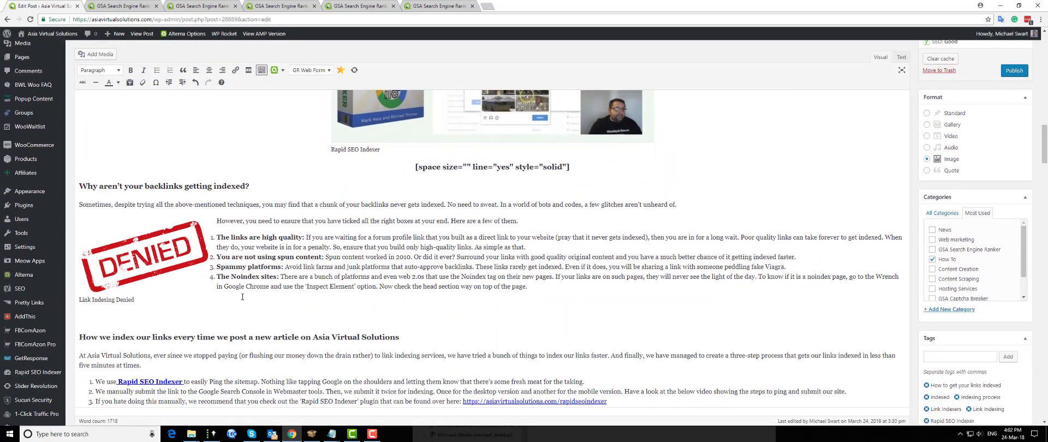
pyautogui.scroll(7, 242, 297)
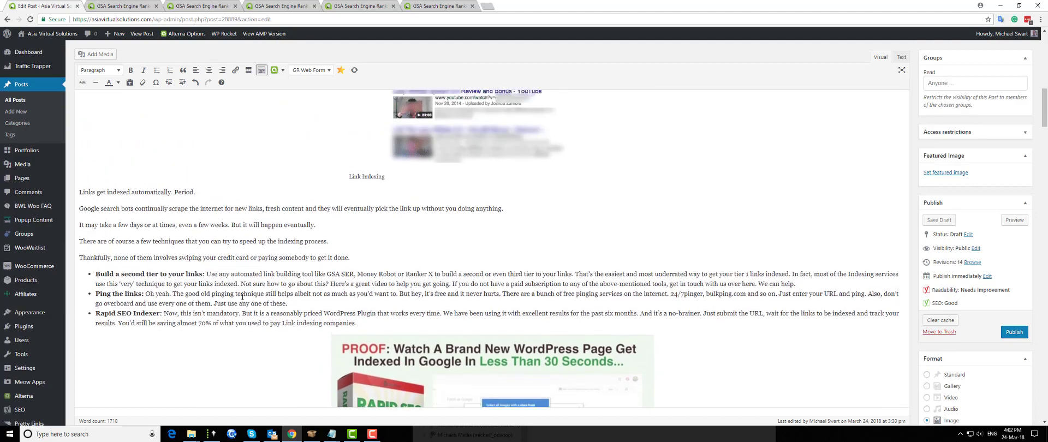
pyautogui.scroll(-12, 243, 296)
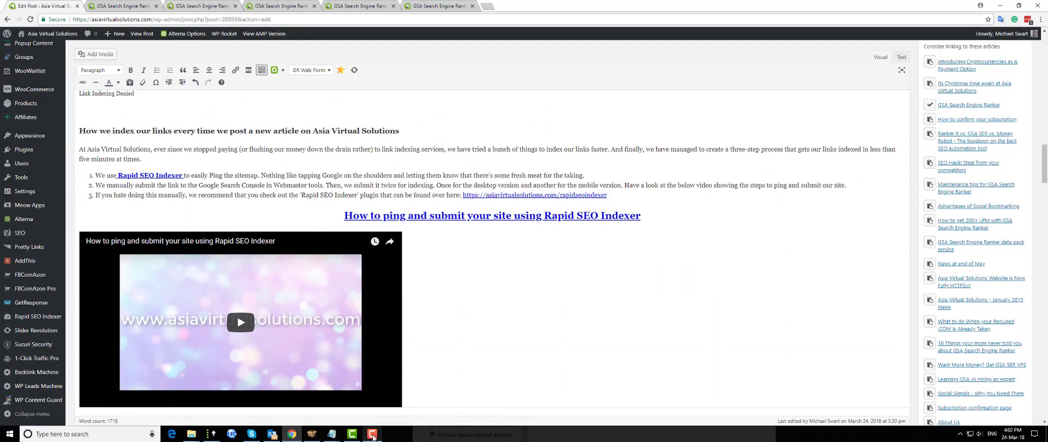
pyautogui.moveTo(373, 437)
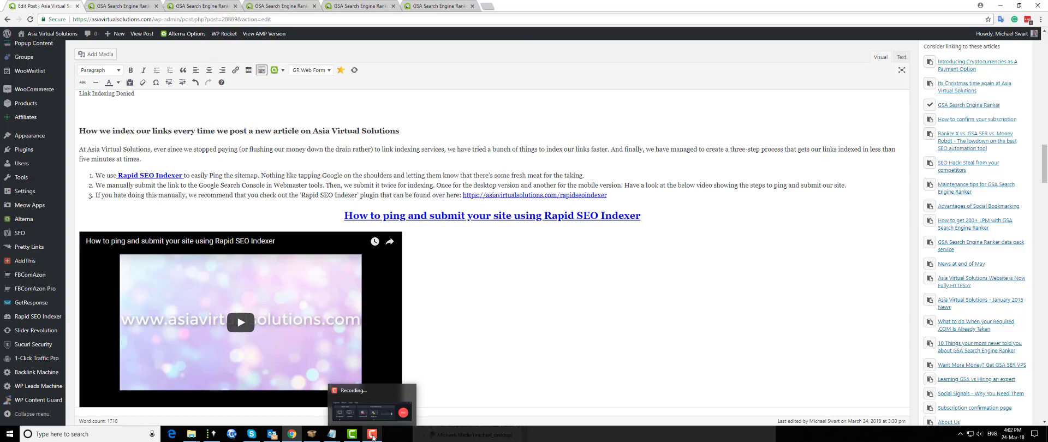